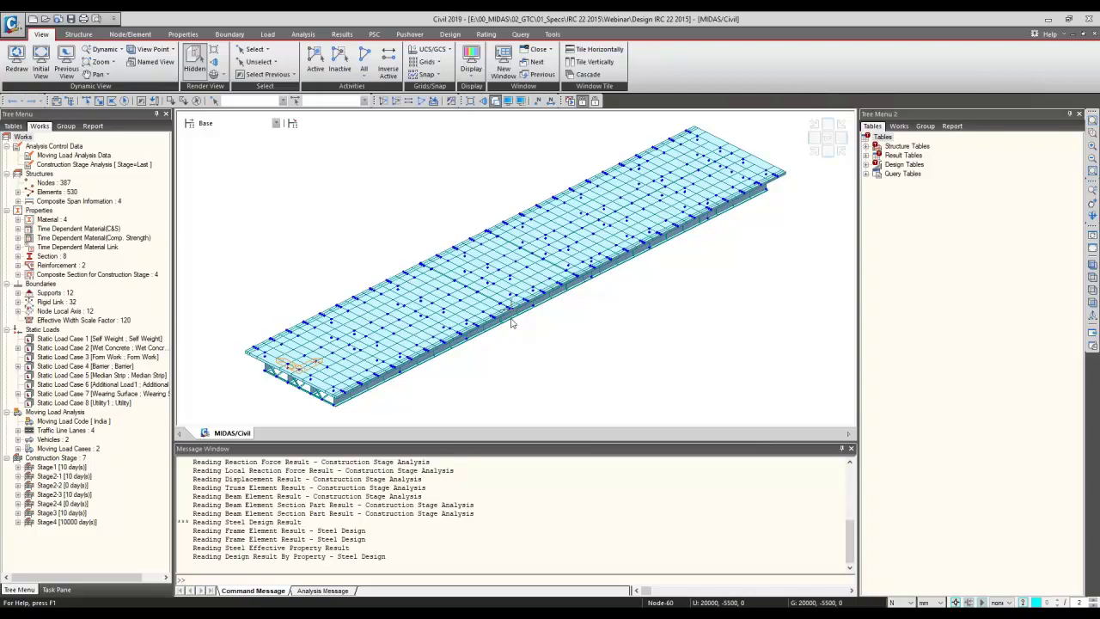
- Review the layout, section, load and construction stage settings in the steel composite girder bridge wizard, and cancel it
middle_click_drag(416, 379, 470, 336)
middle_click_drag(549, 220, 483, 273, "ctrl")
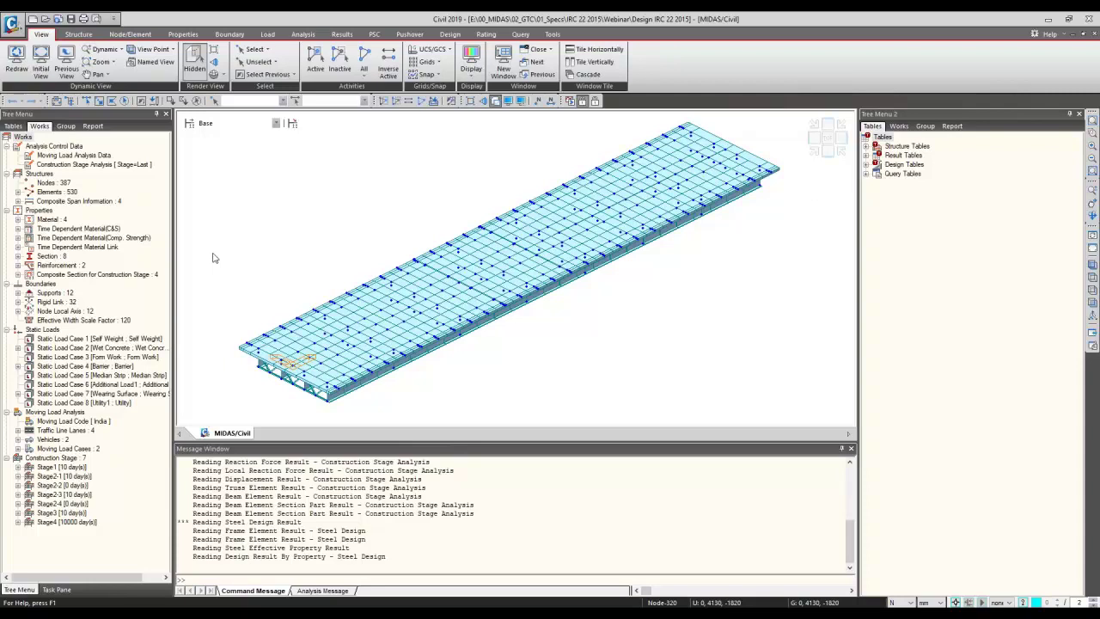
left_click(80, 35)
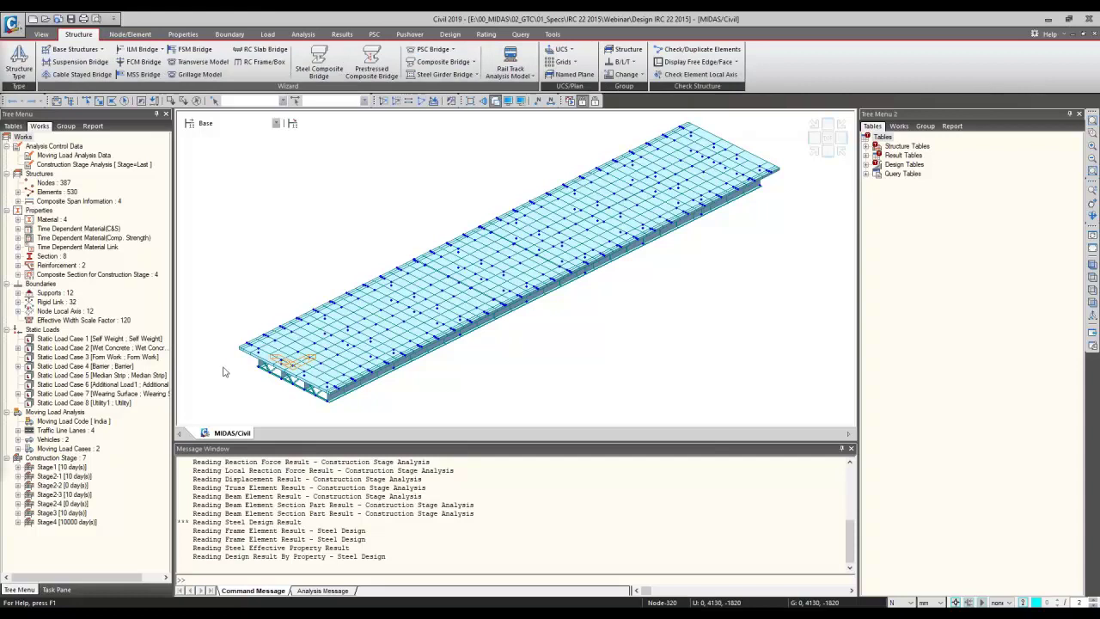
left_click(319, 65)
left_click_drag(431, 190, 361, 190)
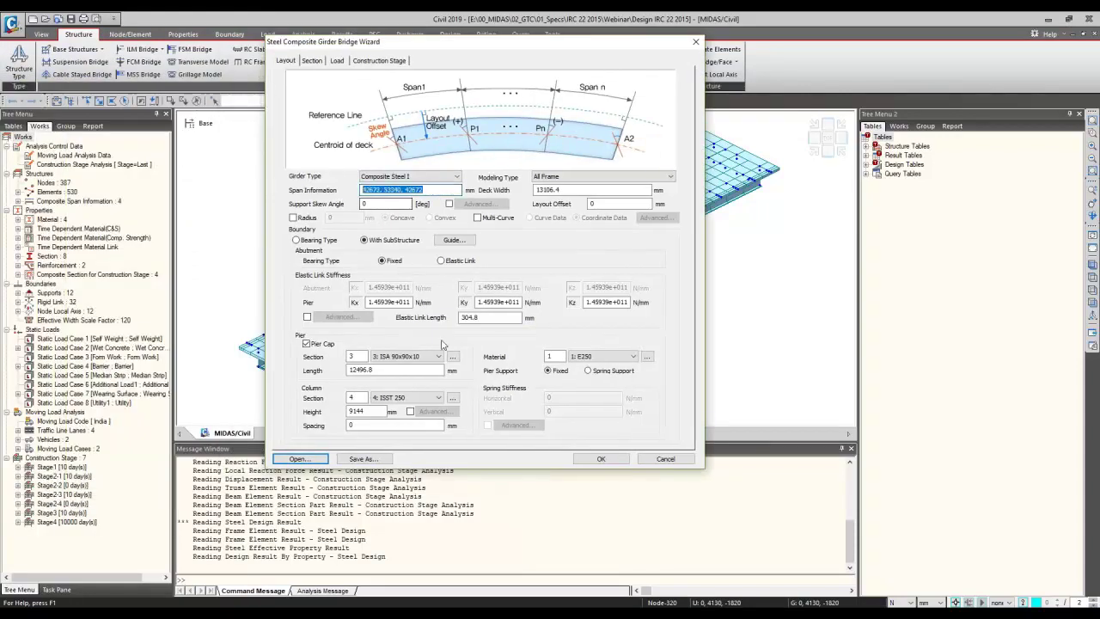
left_click(313, 61)
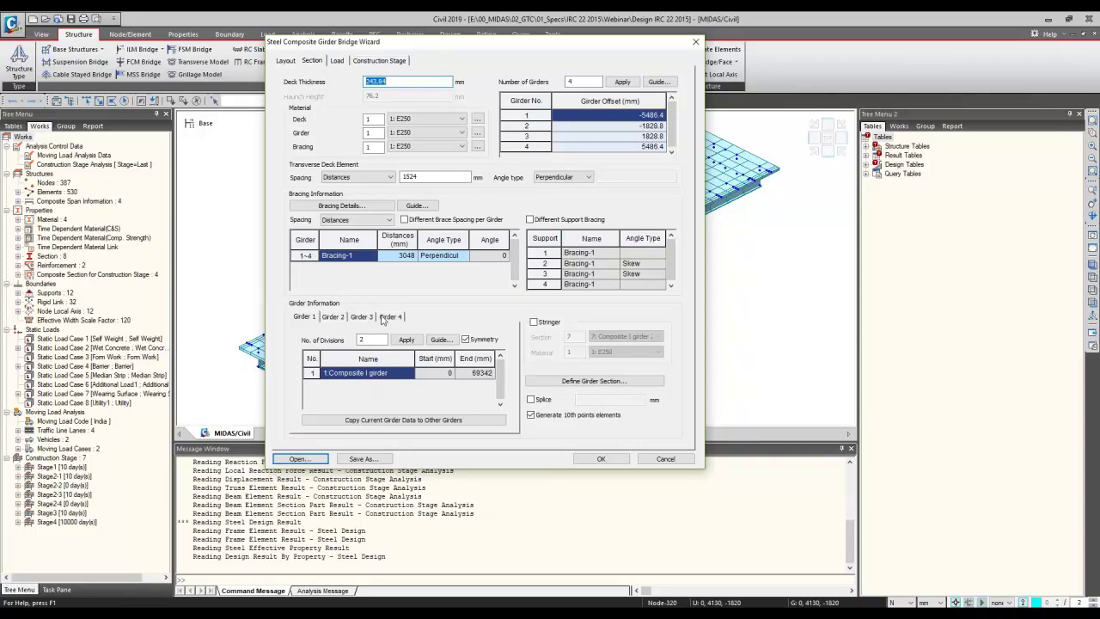
left_click(341, 62)
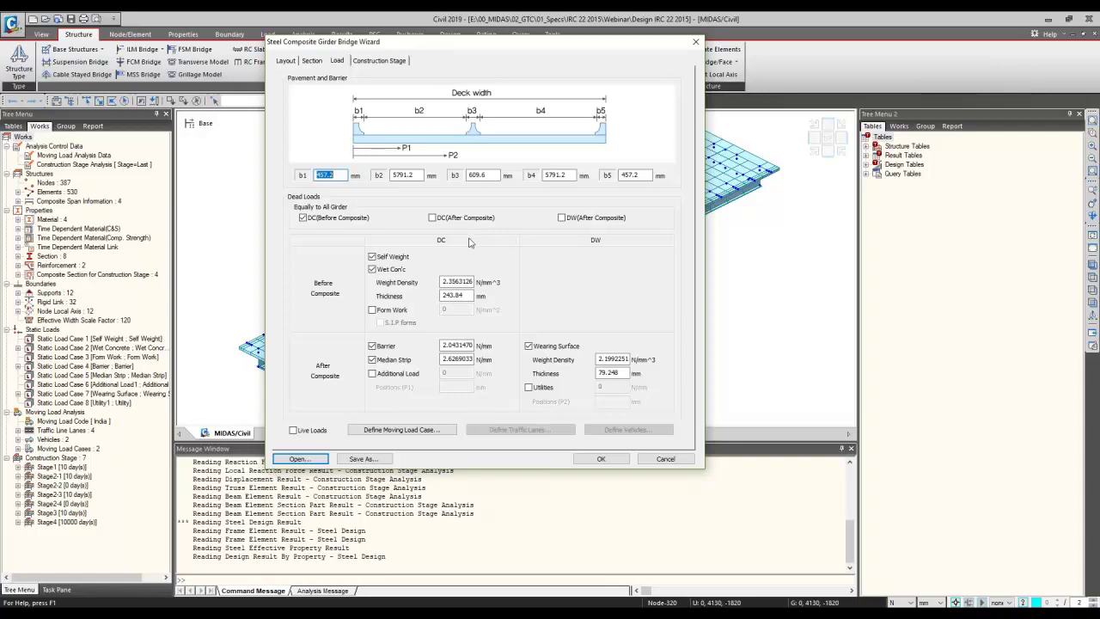
left_click(377, 65)
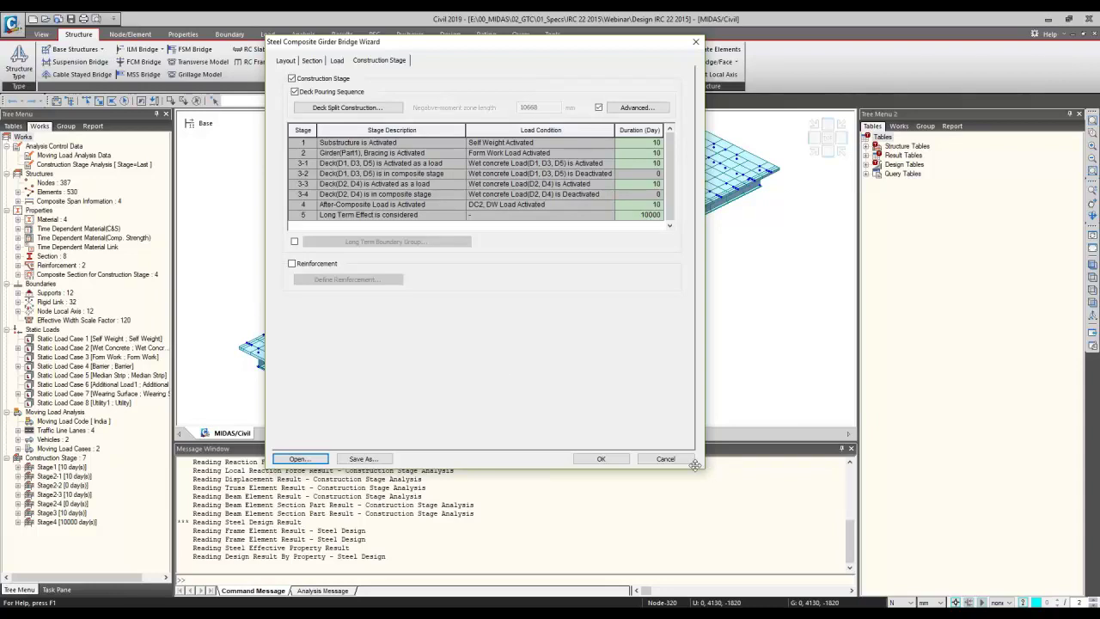
left_click(665, 458)
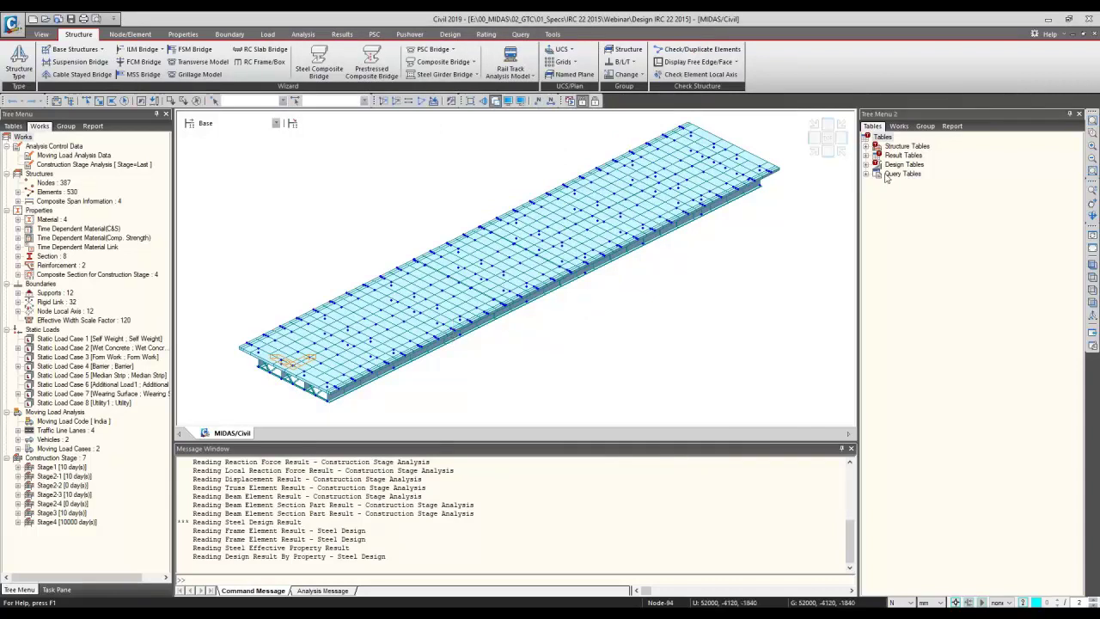
- Switch to post-processing mode and review the steel design load combinations Mv, Service and Strength
left_click(595, 100)
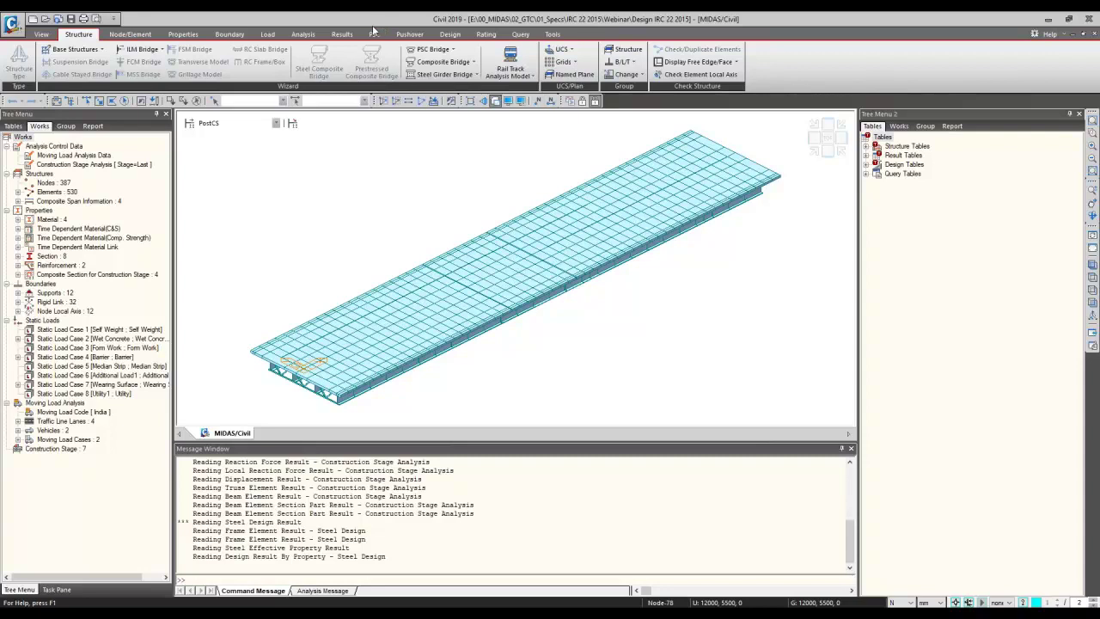
left_click(344, 35)
left_click(25, 69)
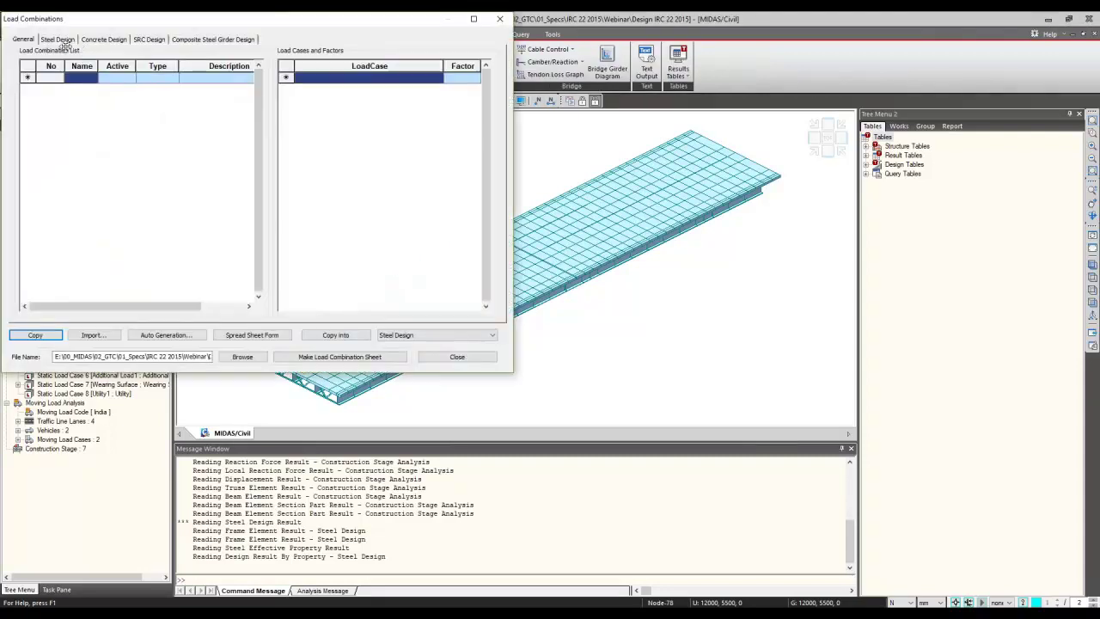
left_click(62, 41)
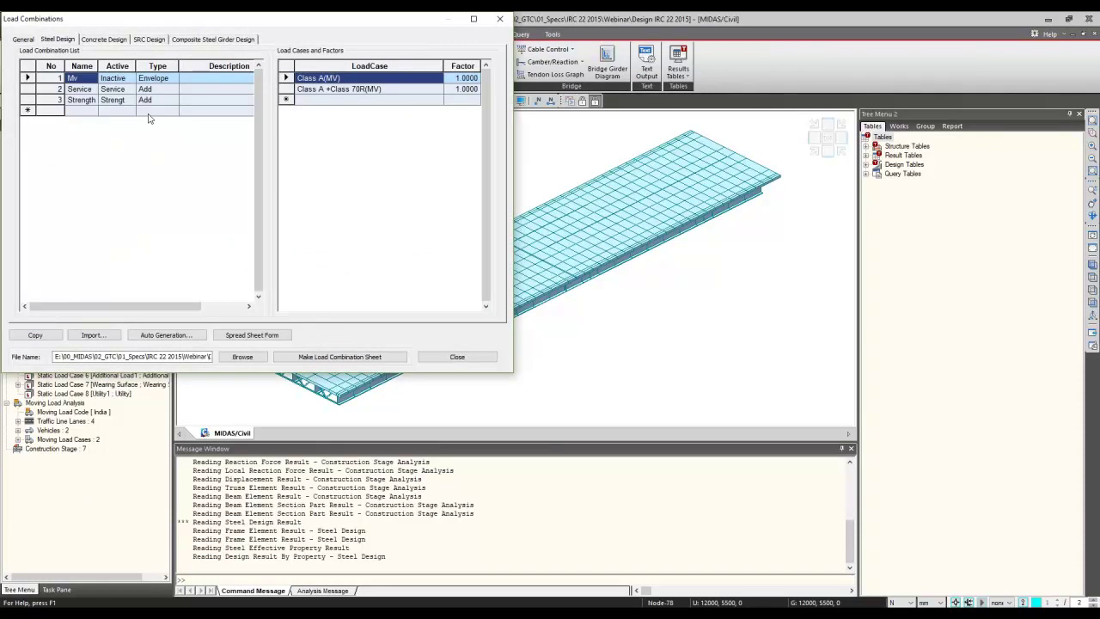
left_click(128, 90)
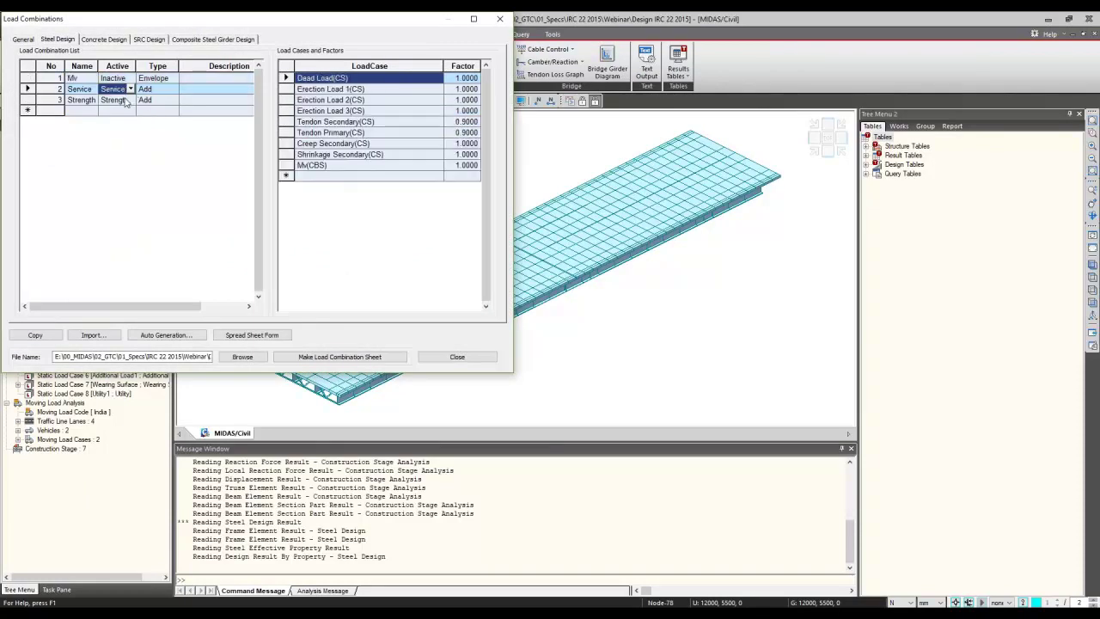
left_click(126, 101)
left_click(122, 79)
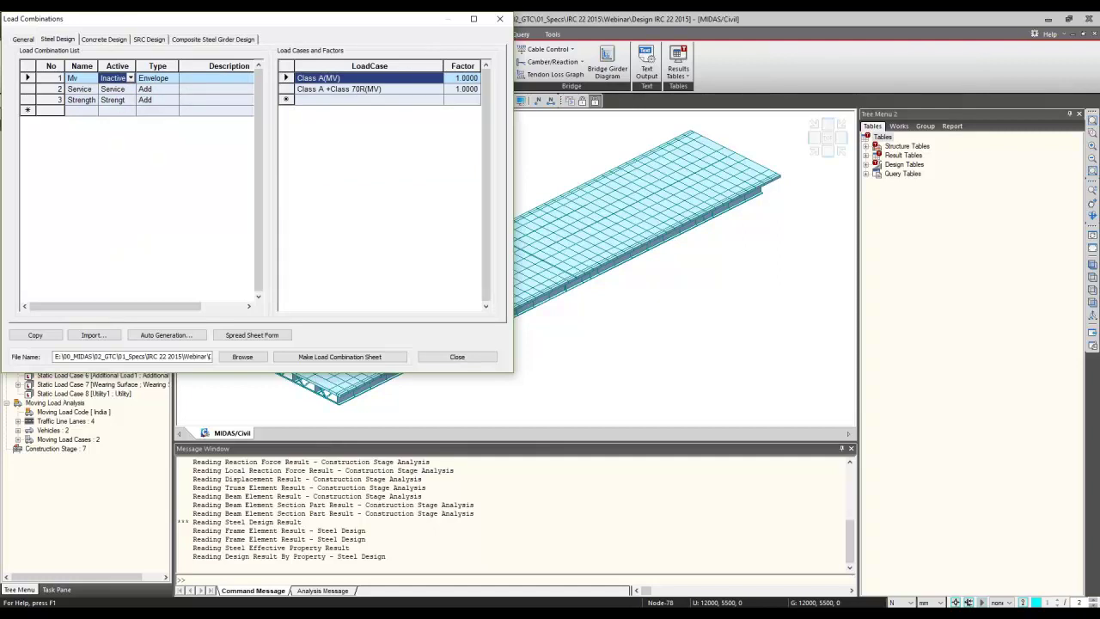
left_click(497, 21)
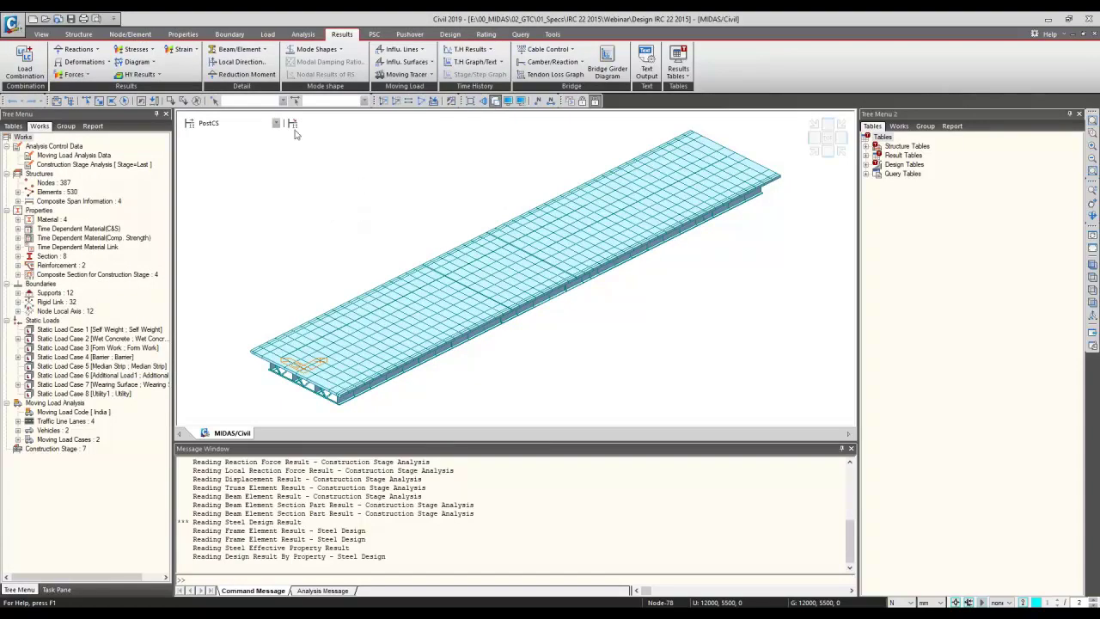
- Display the My beam diagram for load case MVmax: Class A and look through the available load cases and combinations
left_click(62, 77)
left_click(81, 112)
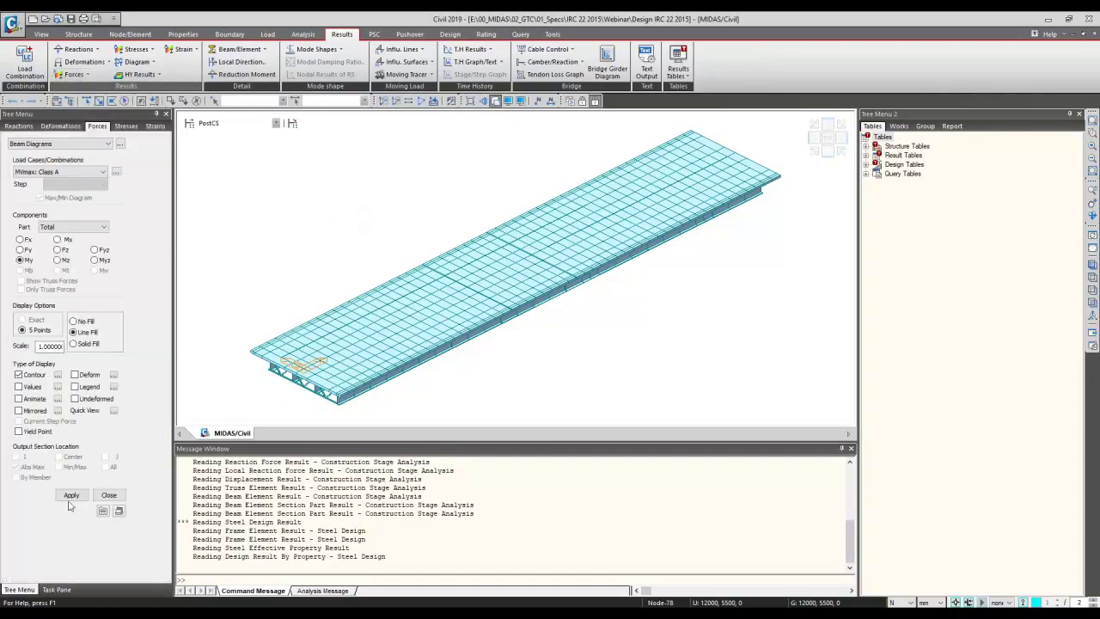
left_click(72, 495)
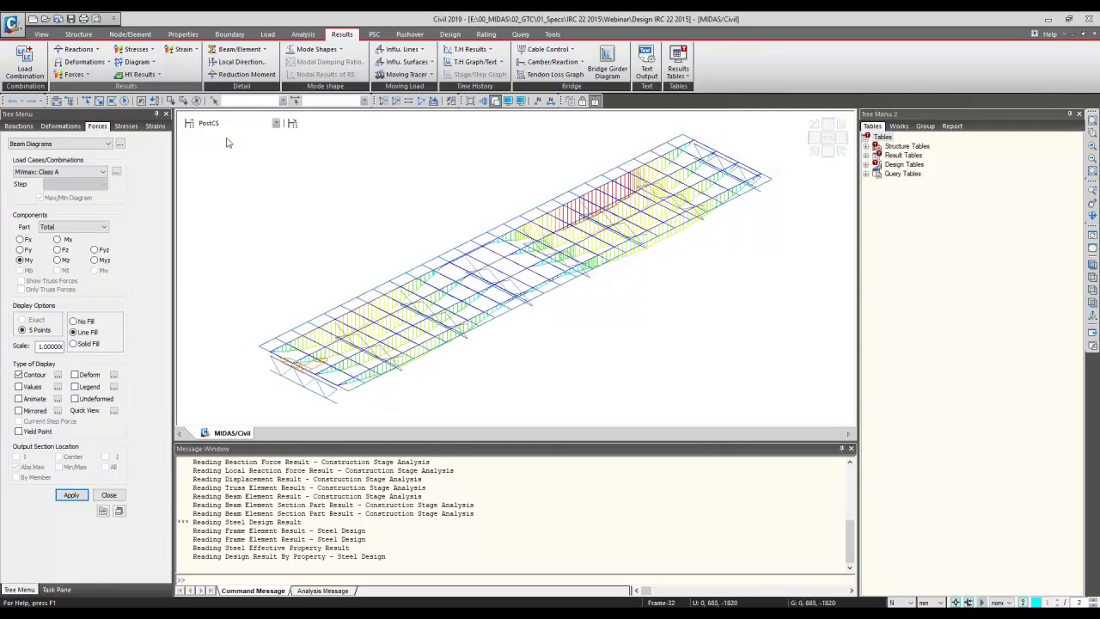
left_click(94, 172)
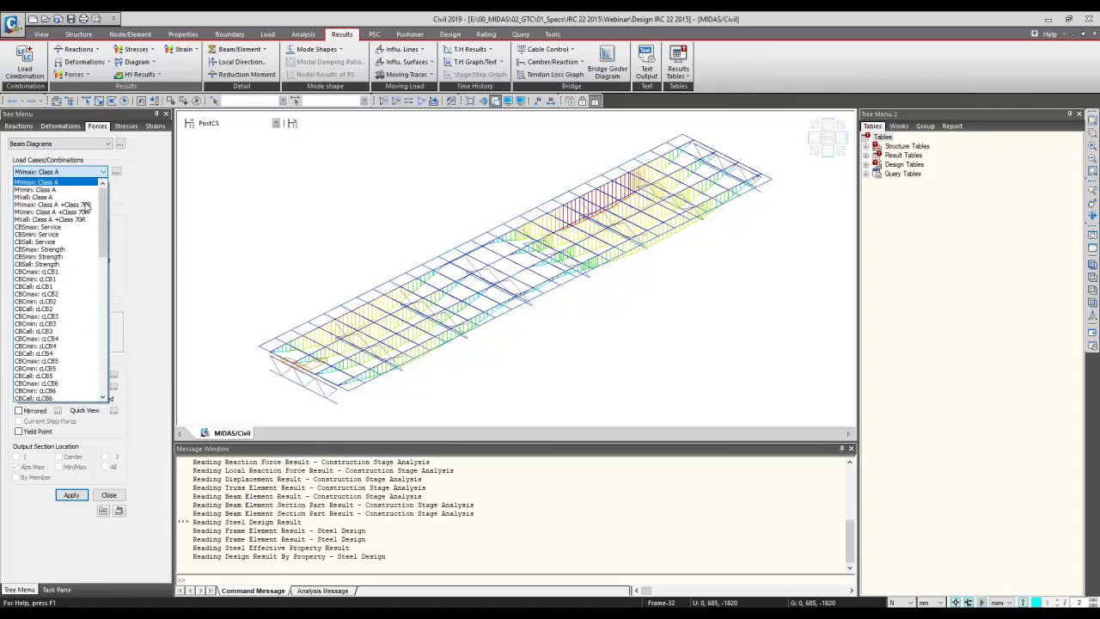
left_click(209, 140)
- Display the My beam diagram for construction stage Stage1 under the CS: Dead Load case
left_click(224, 123)
left_click(211, 131)
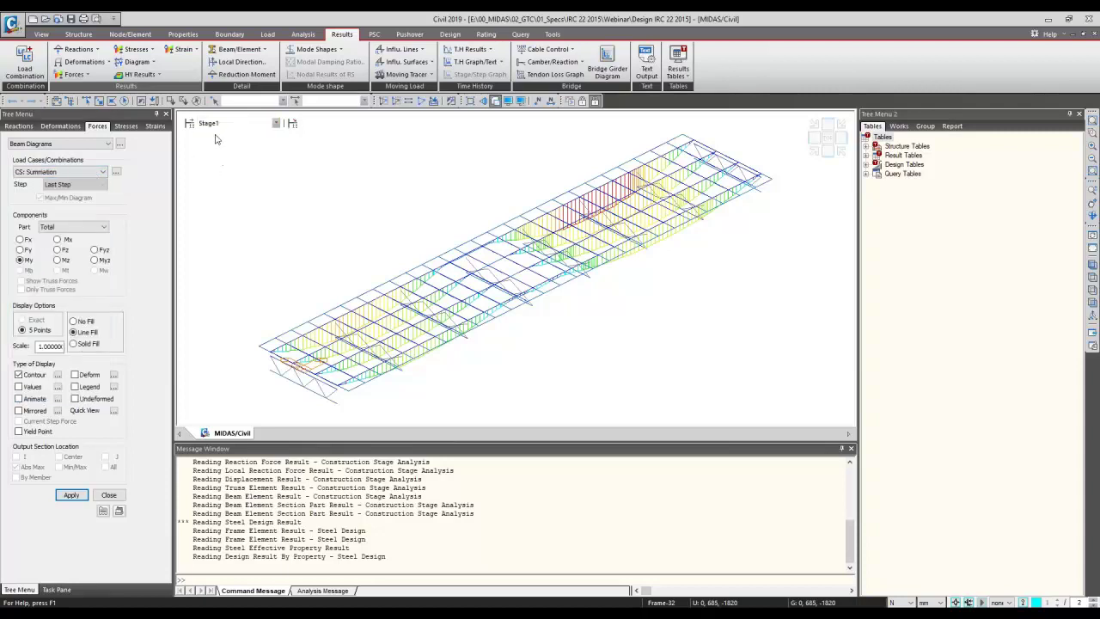
left_click(76, 172)
left_click(75, 172)
left_click(76, 173)
left_click(75, 182)
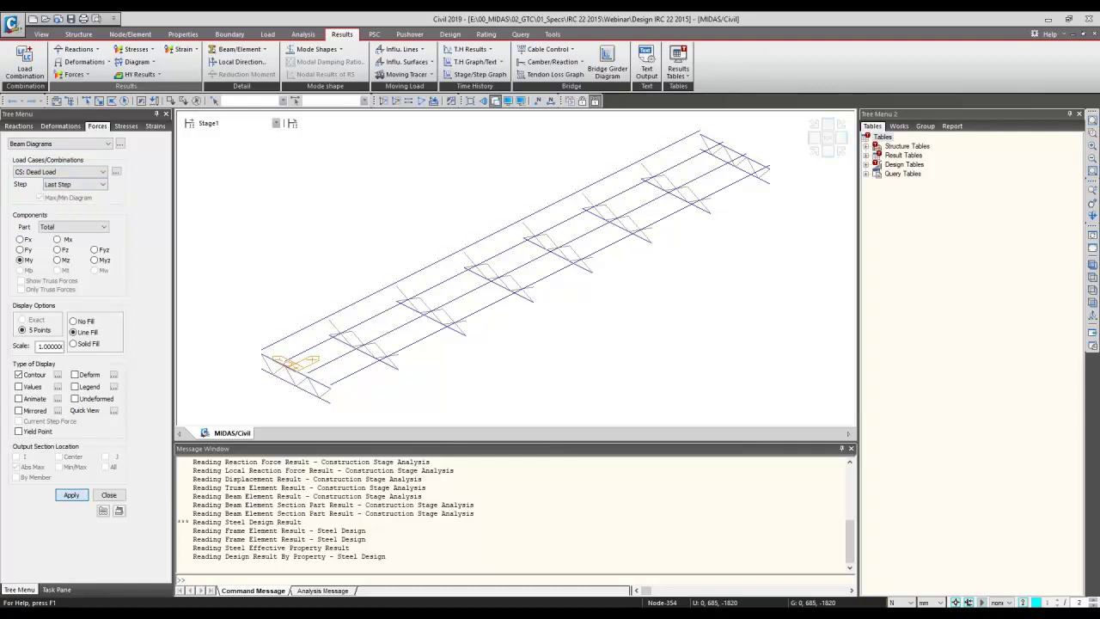
left_click(79, 495)
- View the dead load beam diagram for construction stage Stage2-1, and return to the PostCS stage
left_click(225, 123)
left_click(219, 150)
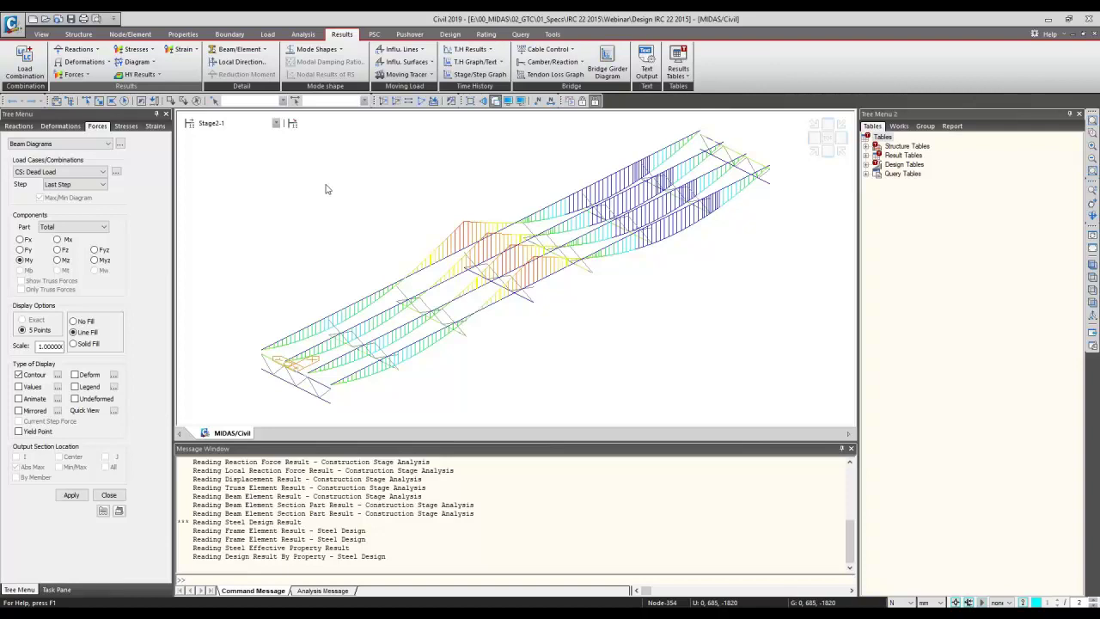
left_click(275, 124)
left_click(276, 122)
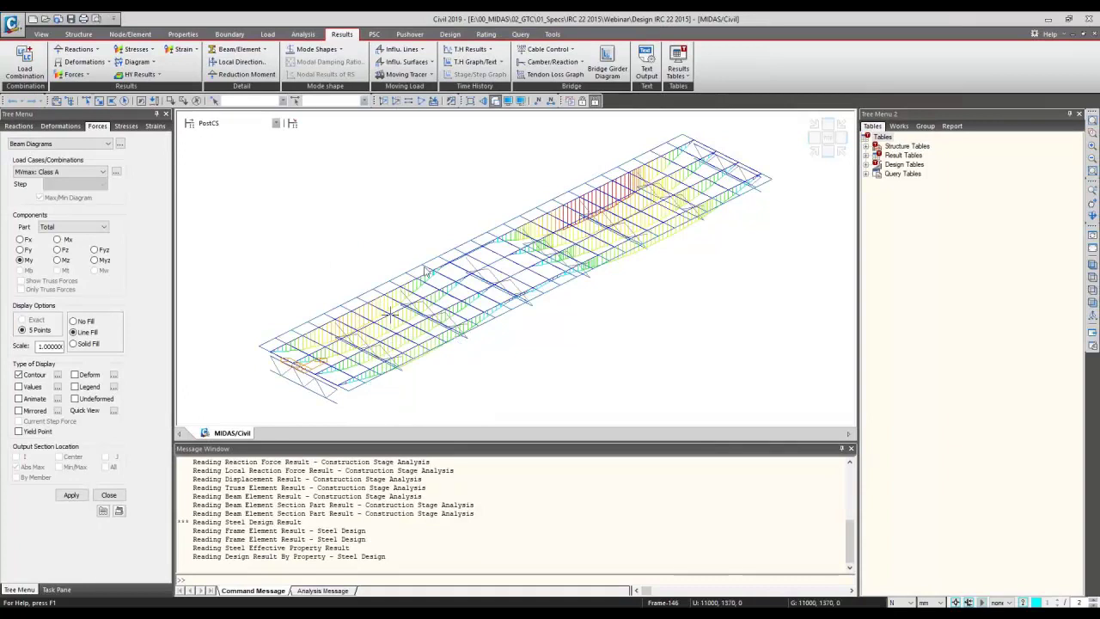
- Open the Modify Member Type design parameter and show only the elements with sections ISA 90x90x10 and ISST 250
left_click(448, 35)
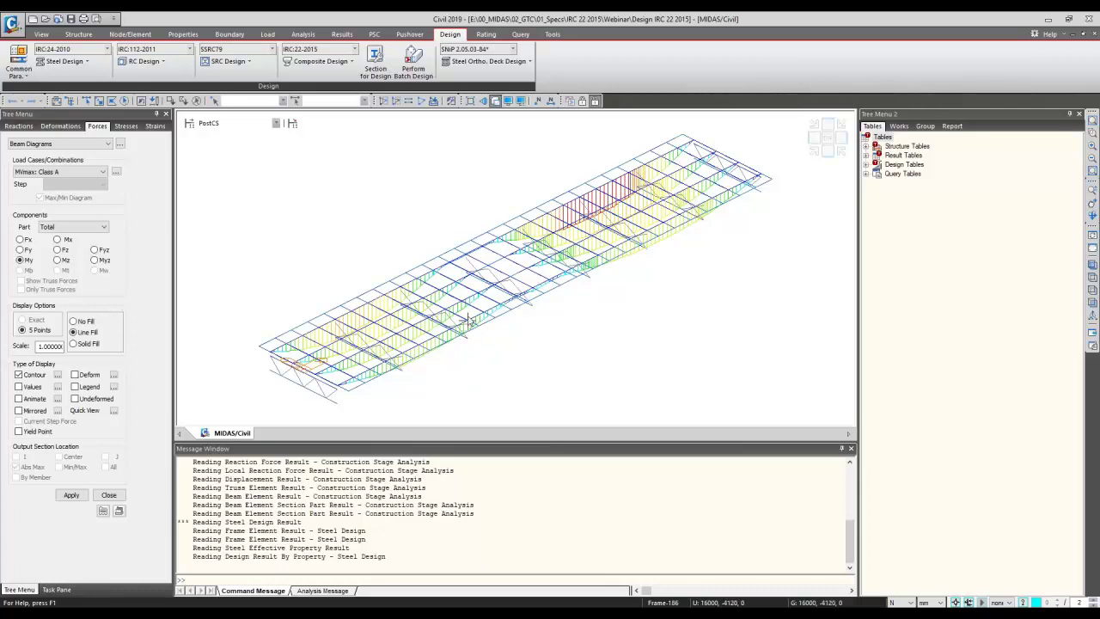
left_click(25, 75)
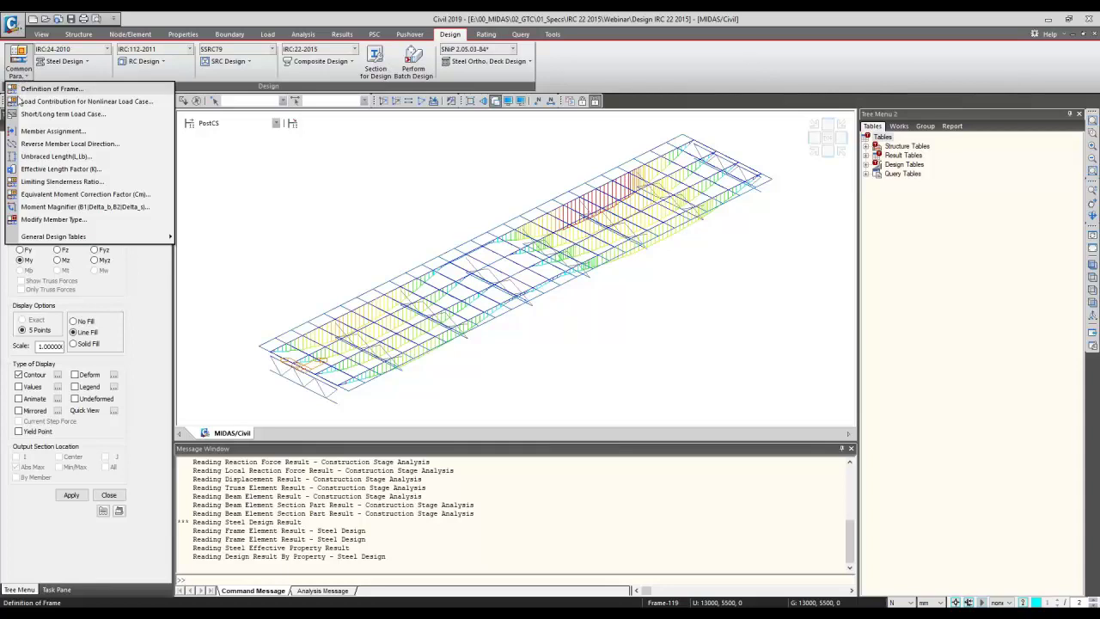
left_click(25, 223)
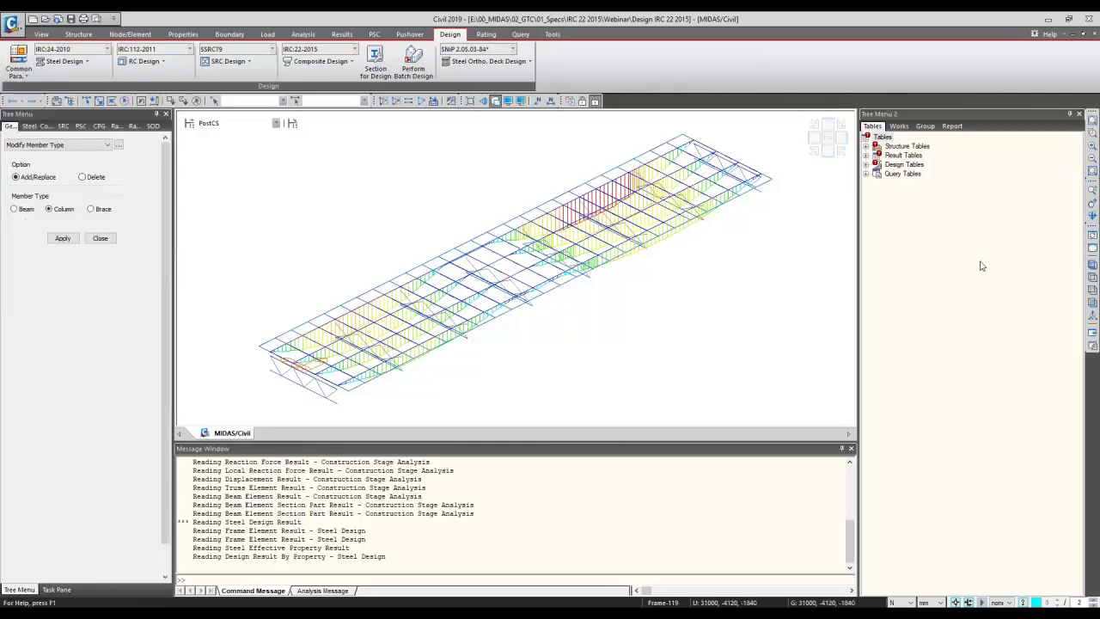
left_click(898, 126)
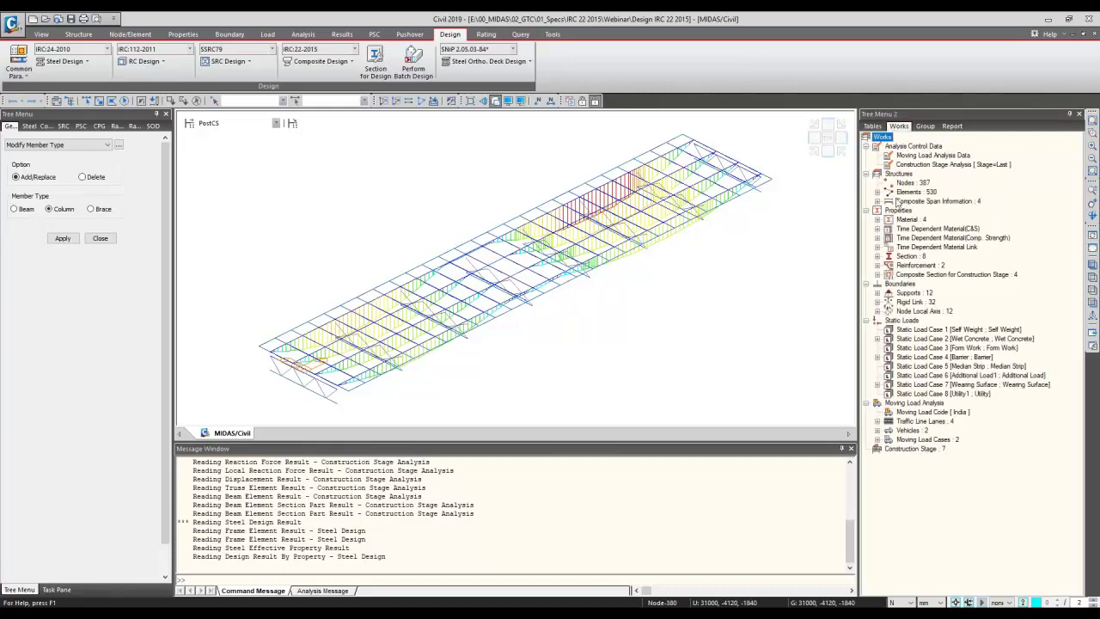
left_click(877, 256)
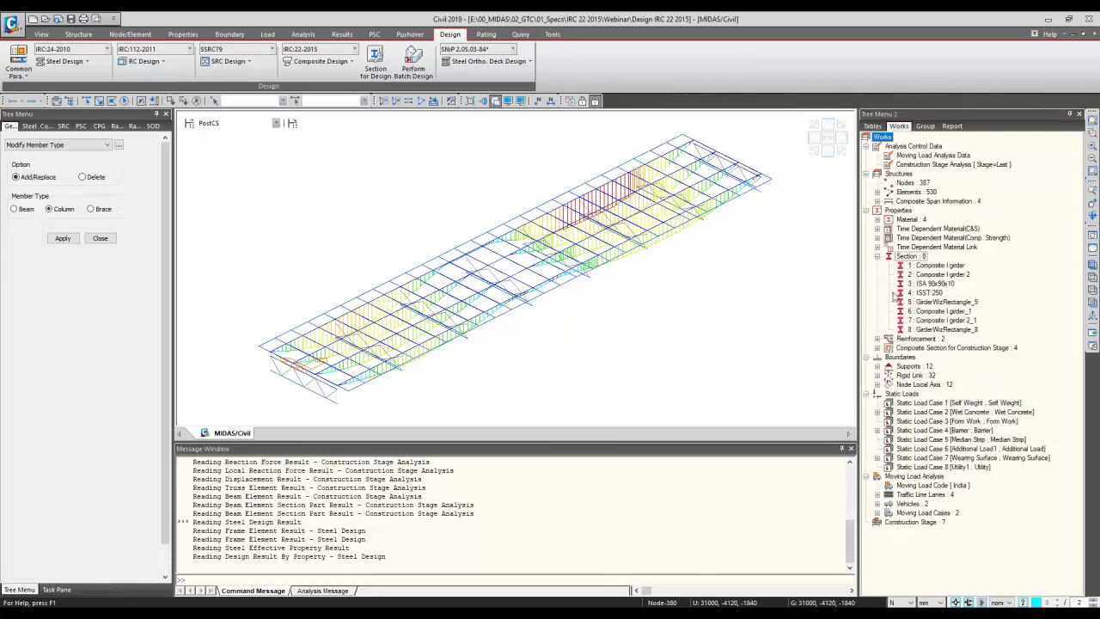
left_click(923, 284)
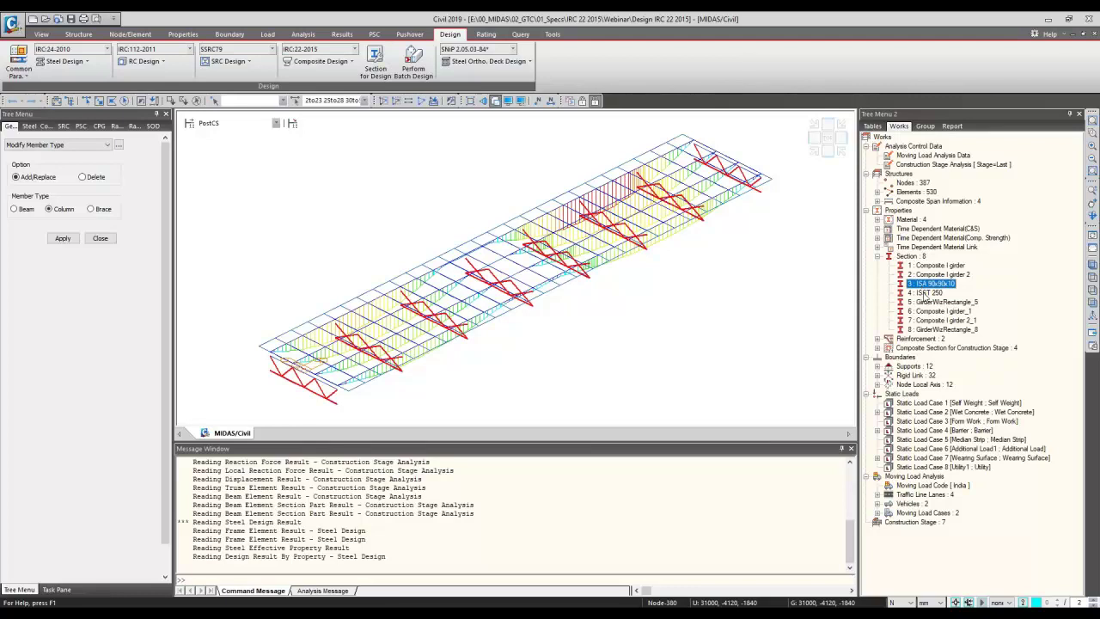
left_click(923, 293, "ctrl")
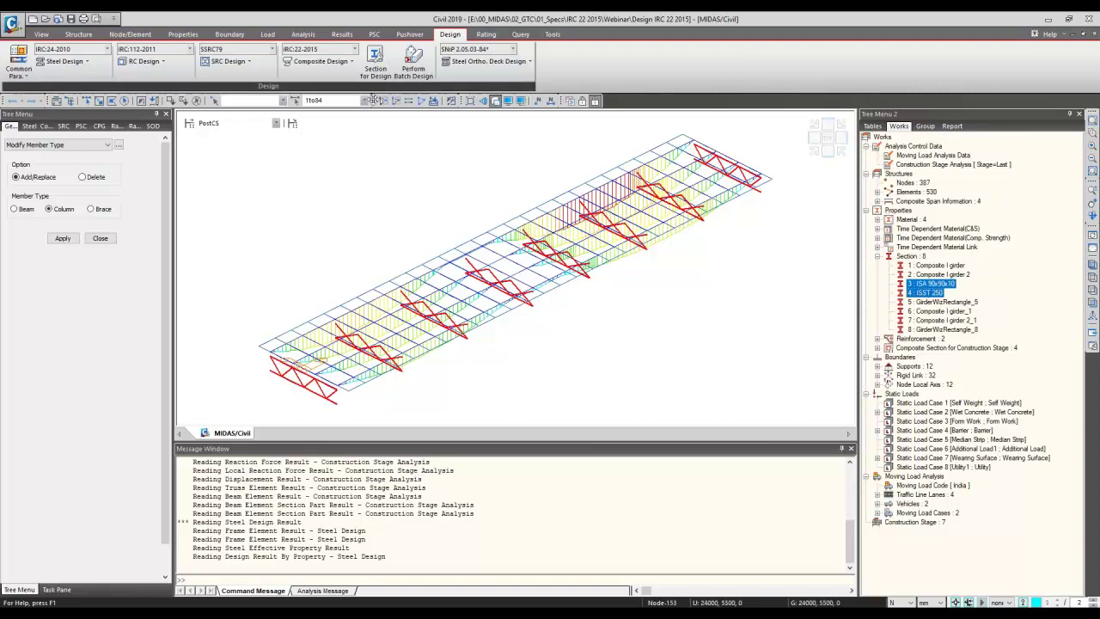
left_click(383, 100)
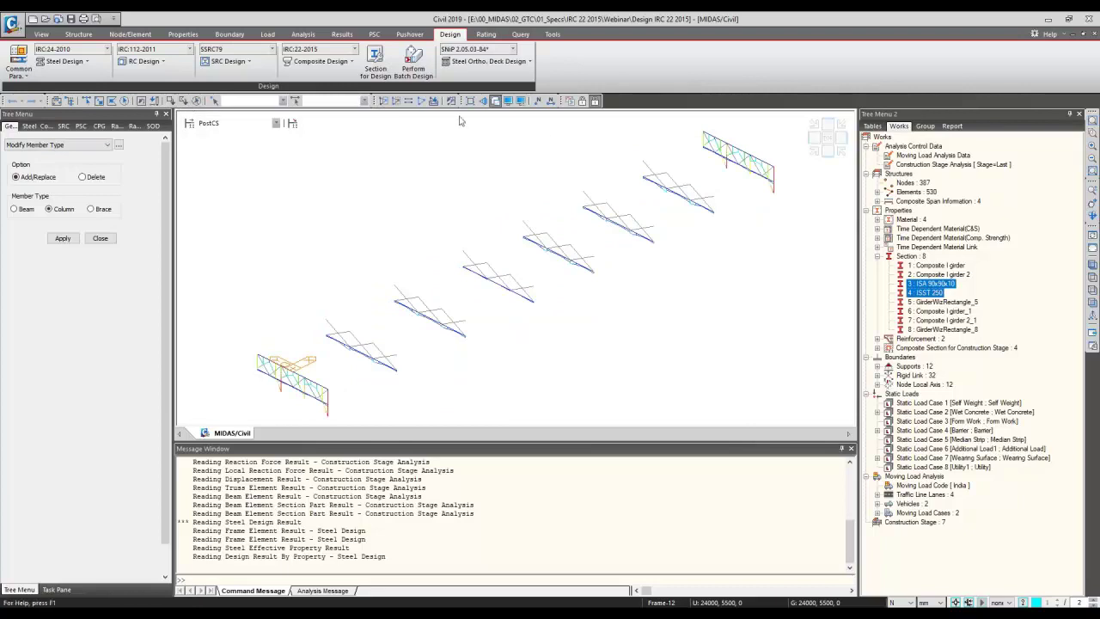
- Select all diagonal cross-frame members in the side view along the bridge axis and assign them the Brace member type
left_click(811, 140)
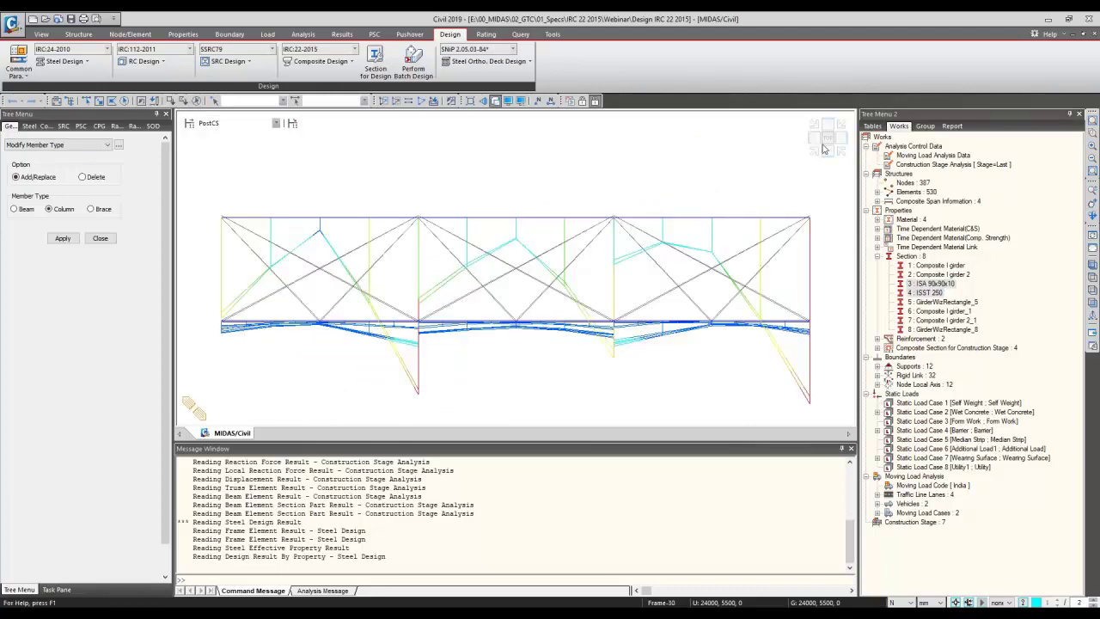
left_click(824, 140)
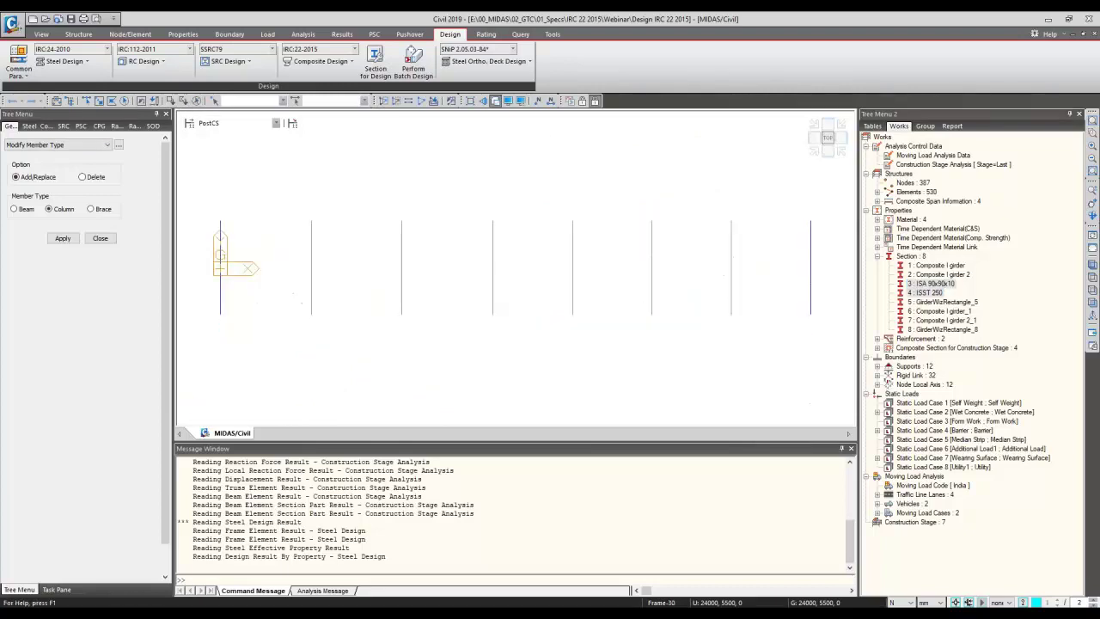
left_click(811, 141)
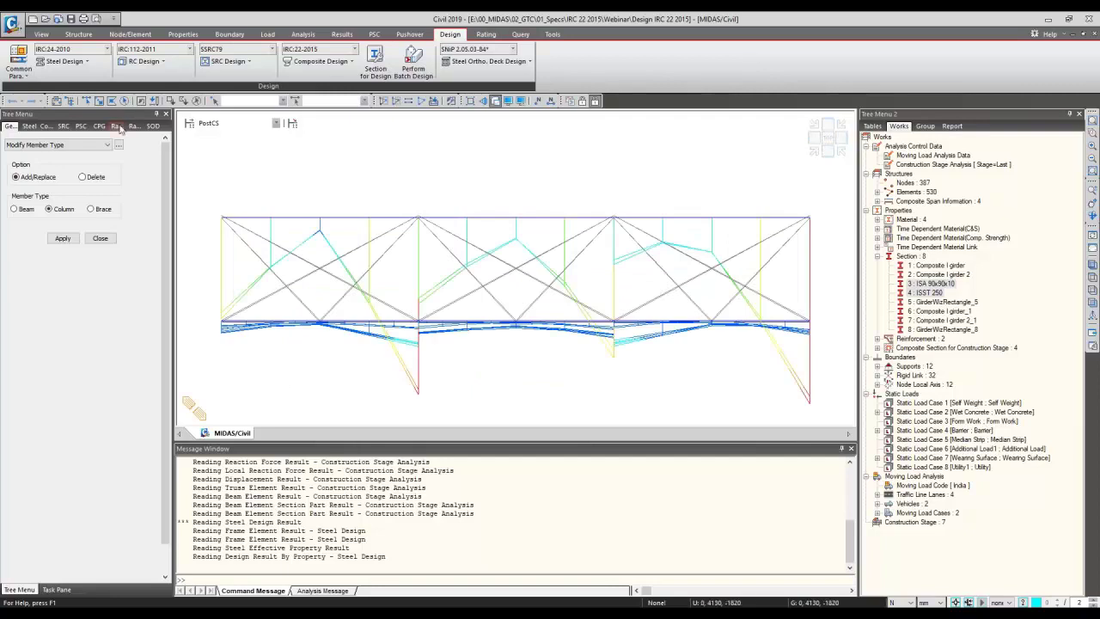
left_click(89, 101)
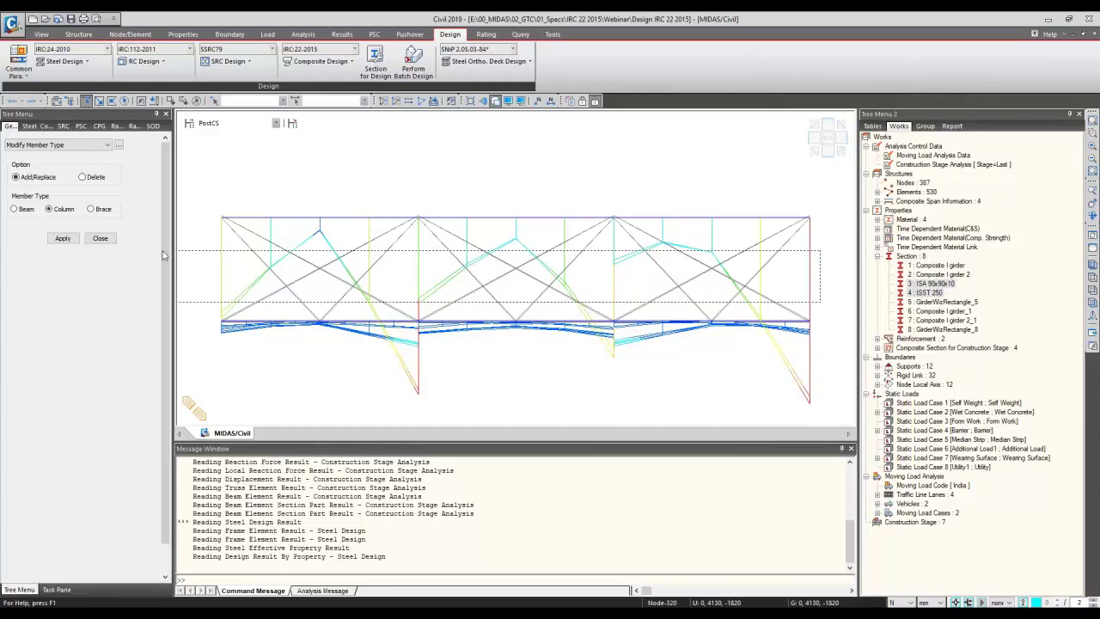
left_click(468, 288)
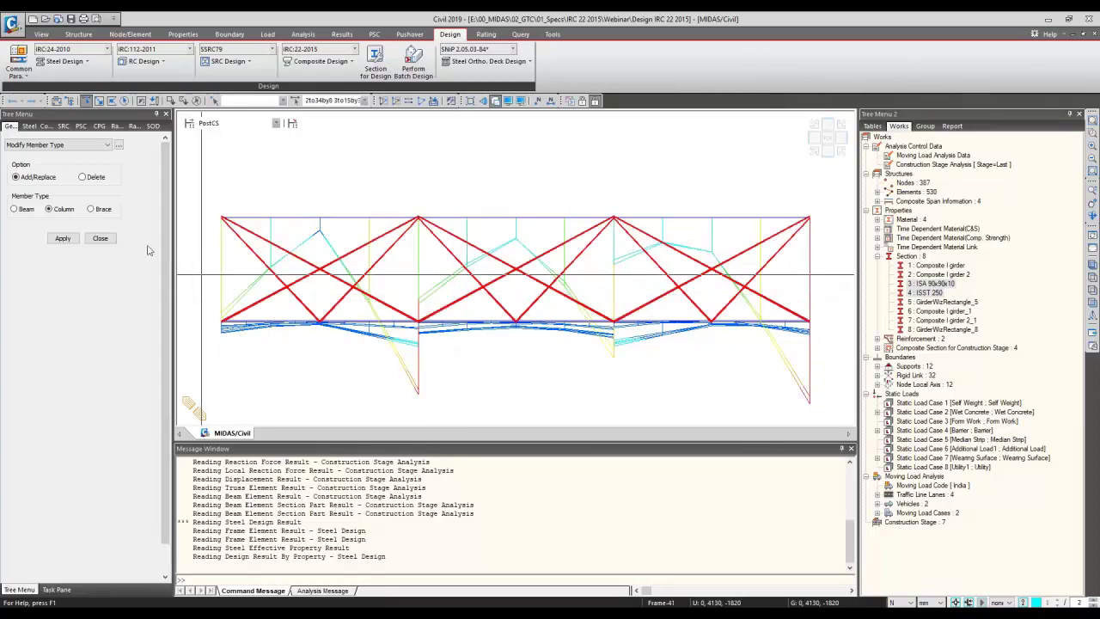
left_click(93, 212)
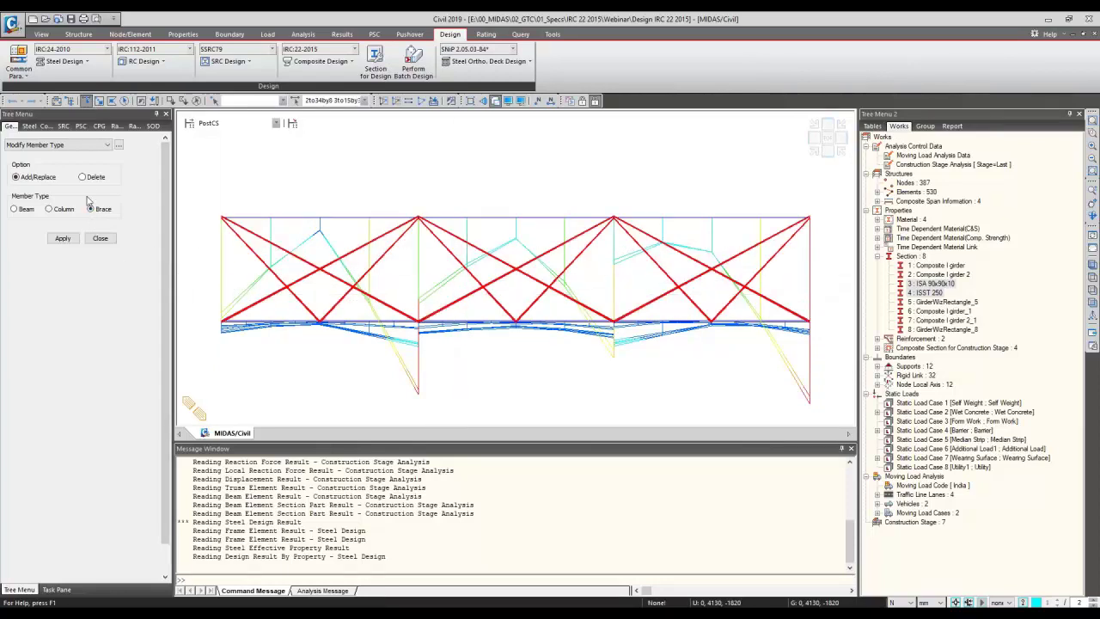
left_click(63, 239)
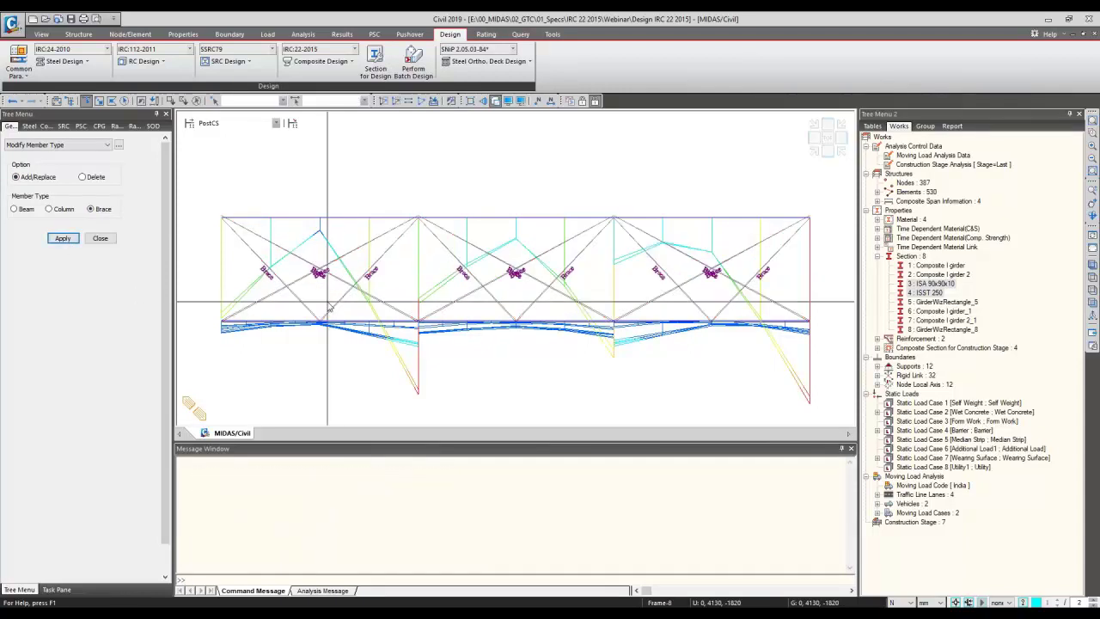
- Select the horizontal upper and lower chord members of the cross frames and assign them the Beam member type
mouse_move(330, 307)
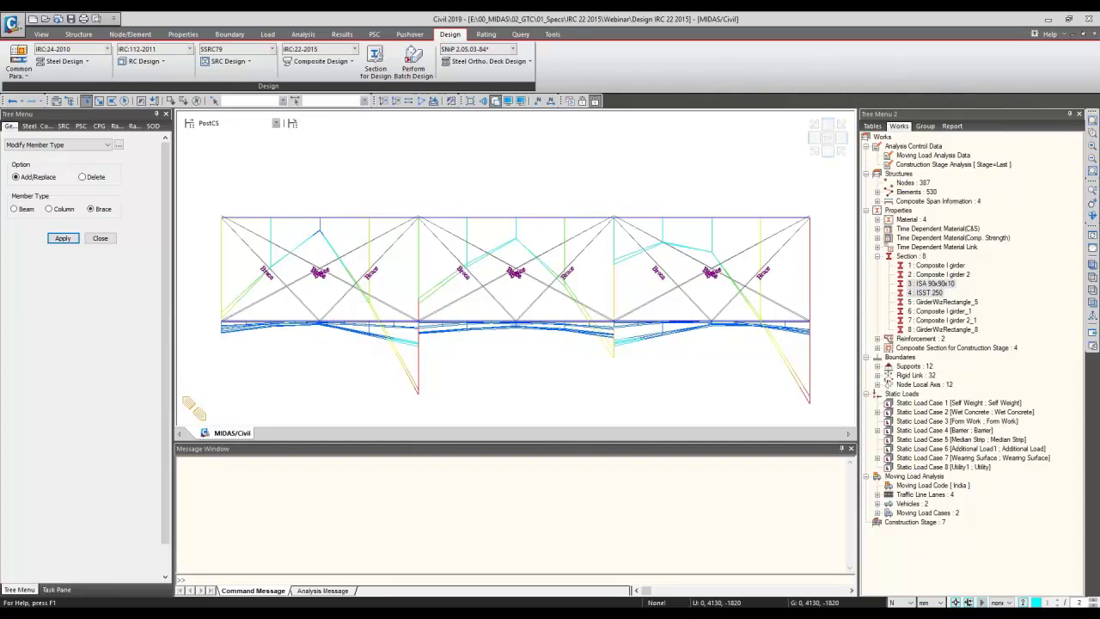
left_click(813, 157)
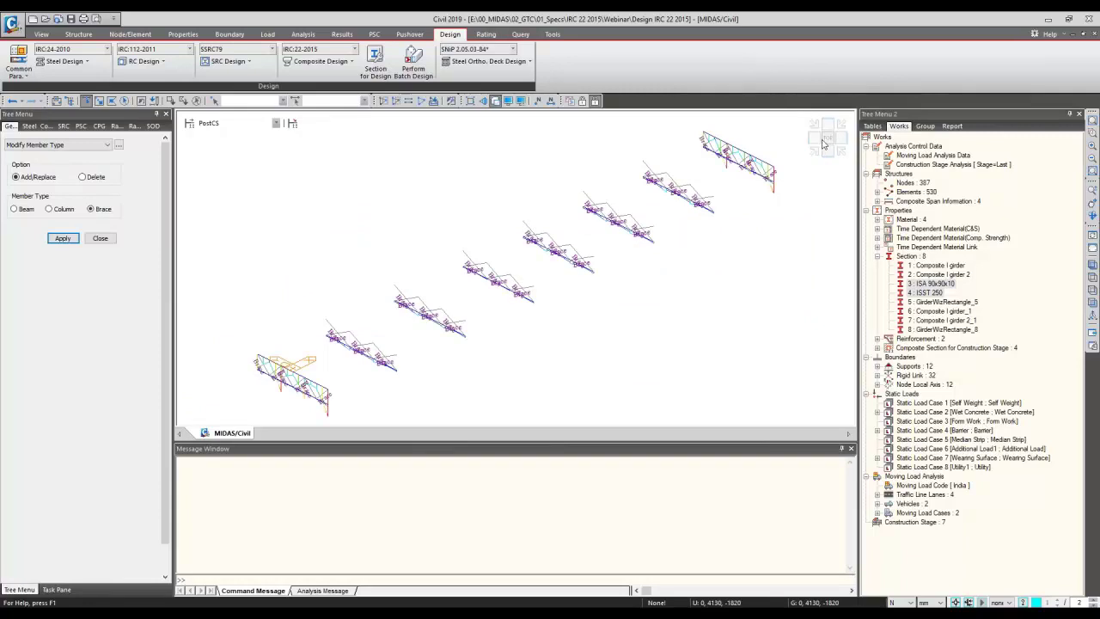
left_click(821, 143)
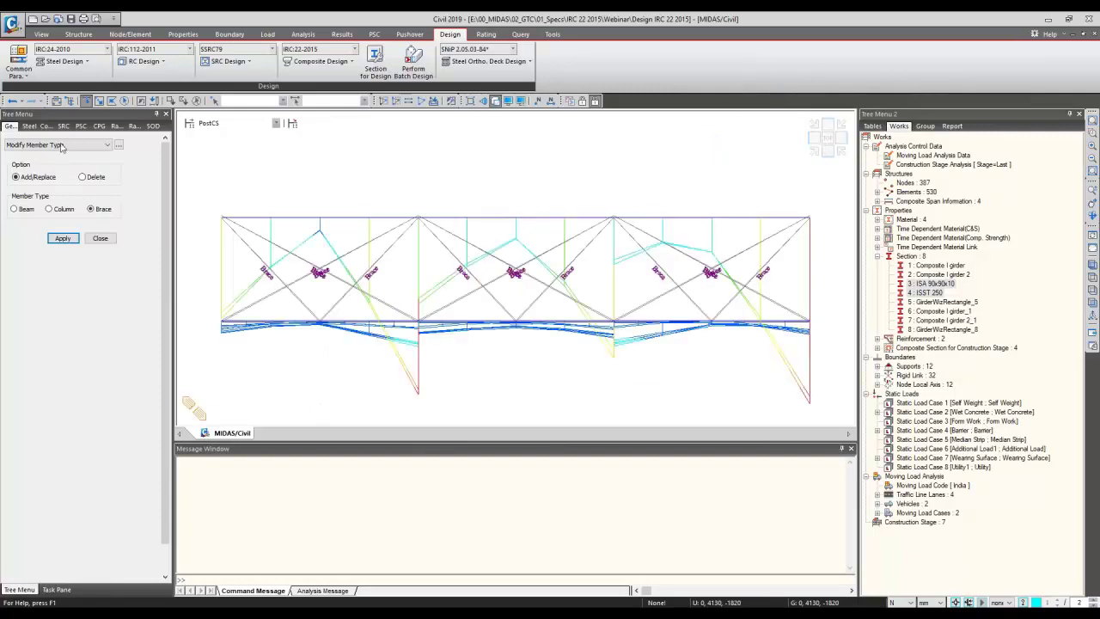
left_click(195, 101)
left_click(203, 190)
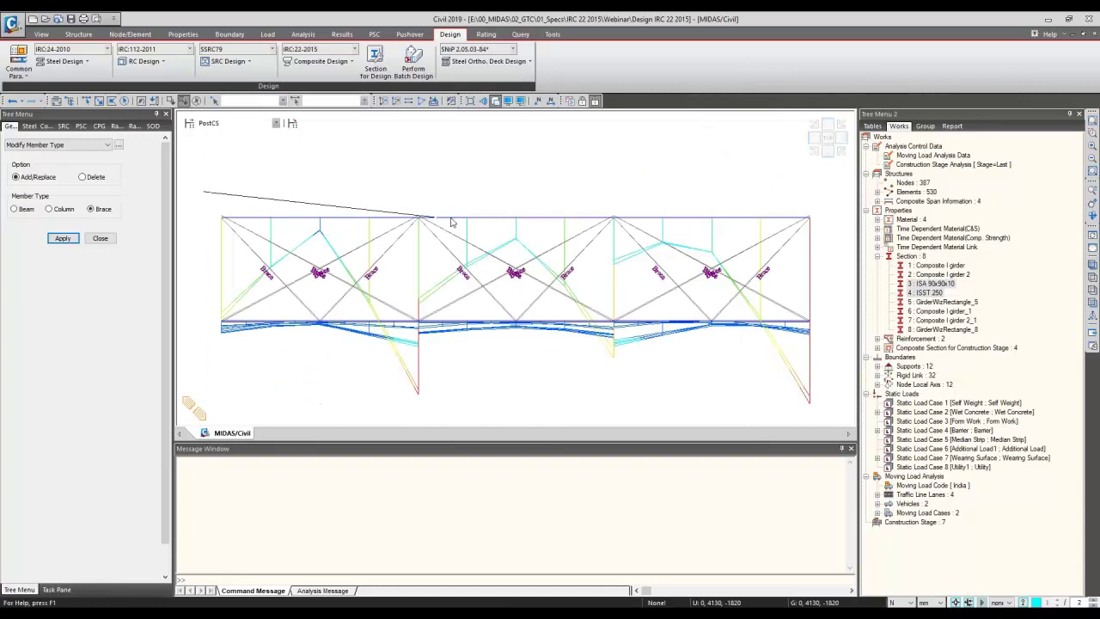
left_click(86, 101)
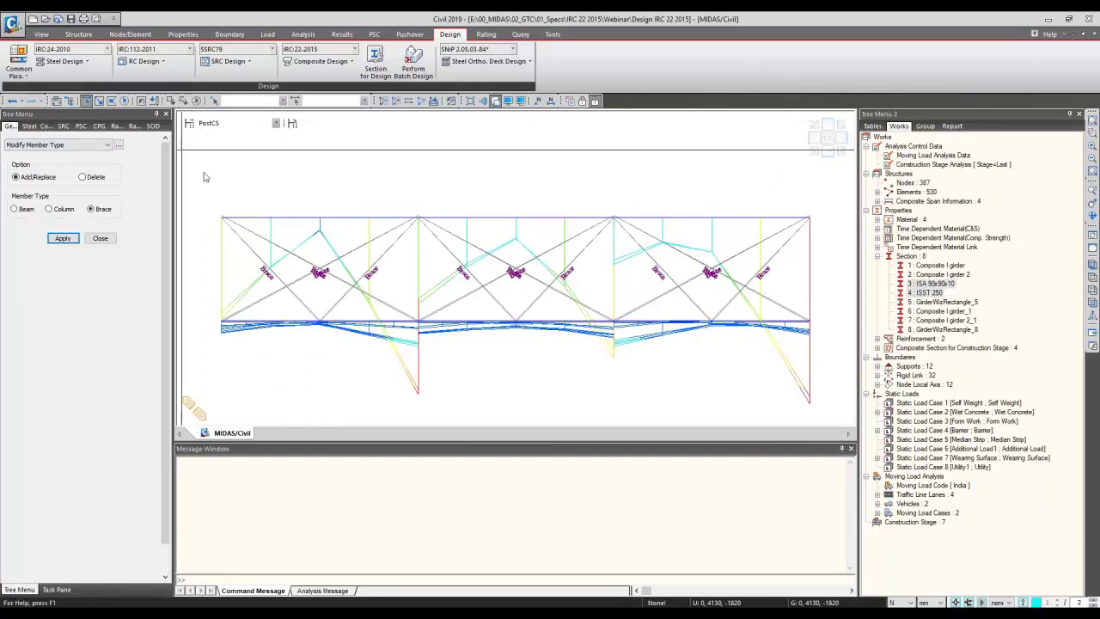
left_click_drag(212, 187, 845, 260)
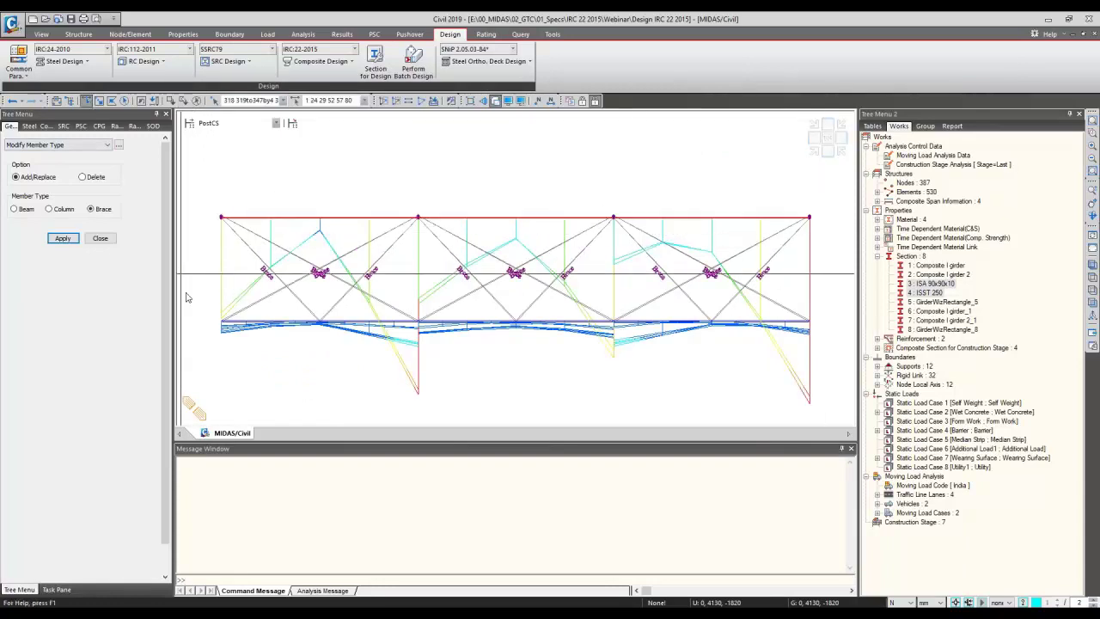
left_click_drag(217, 324, 833, 356)
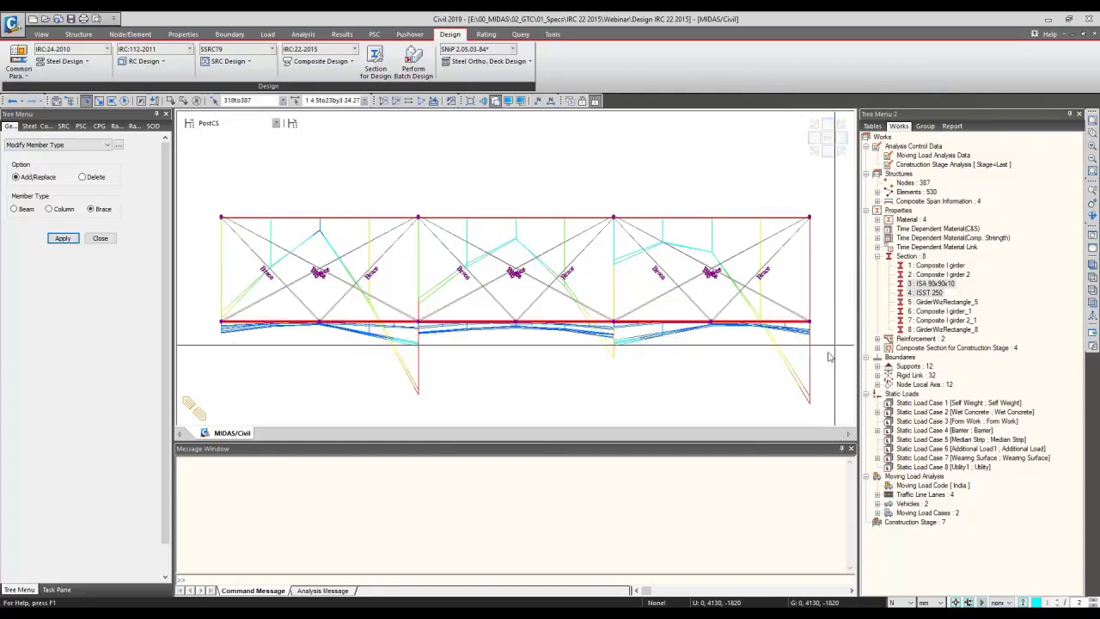
left_click(816, 153)
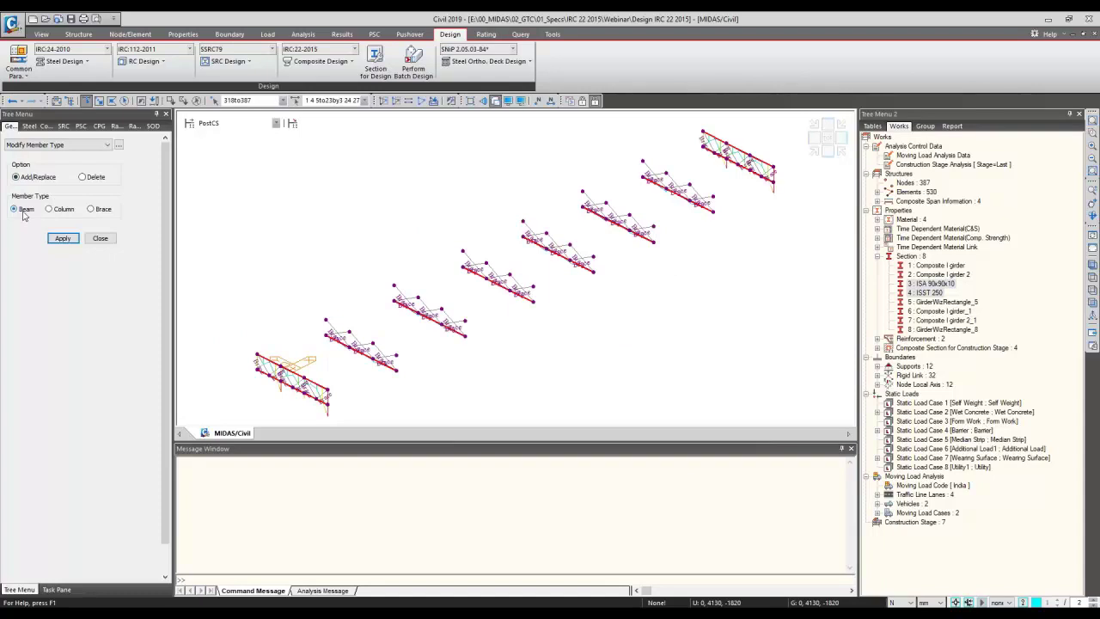
left_click(62, 238)
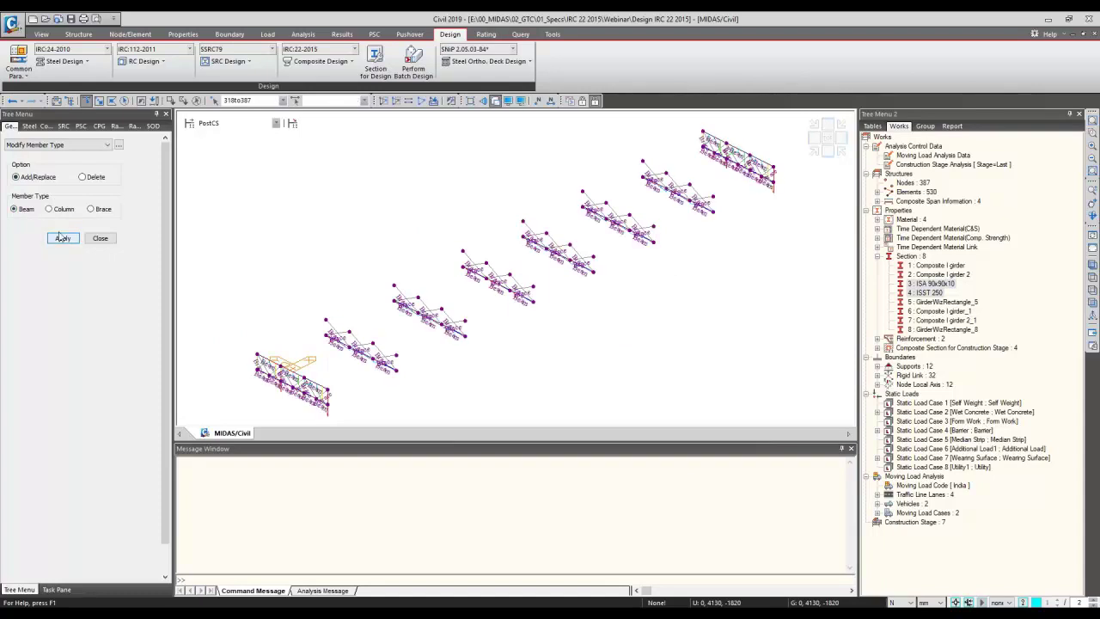
- Review the assigned types and the type options for element 5 in the member type table, and redisplay the whole bridge model
left_click(119, 145)
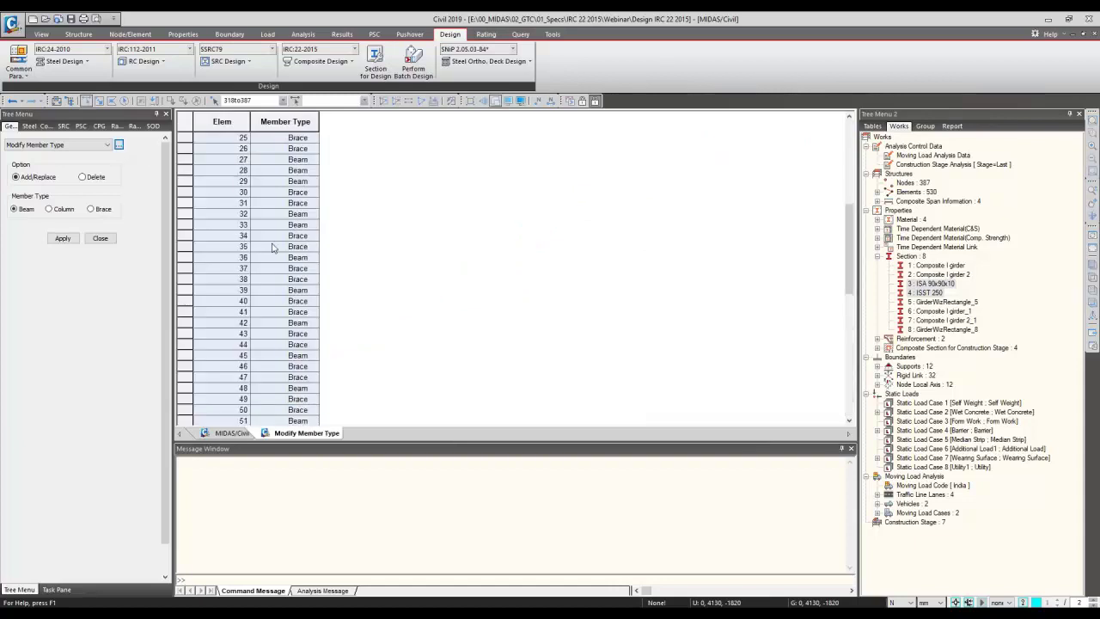
scroll(272, 247, "up", 8)
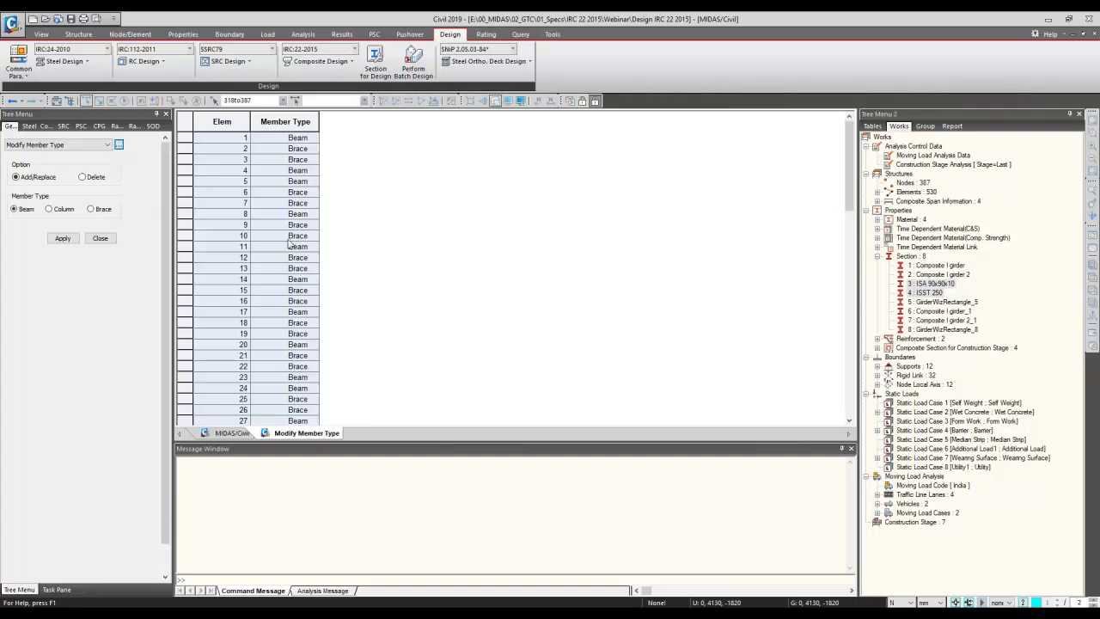
left_click(316, 181)
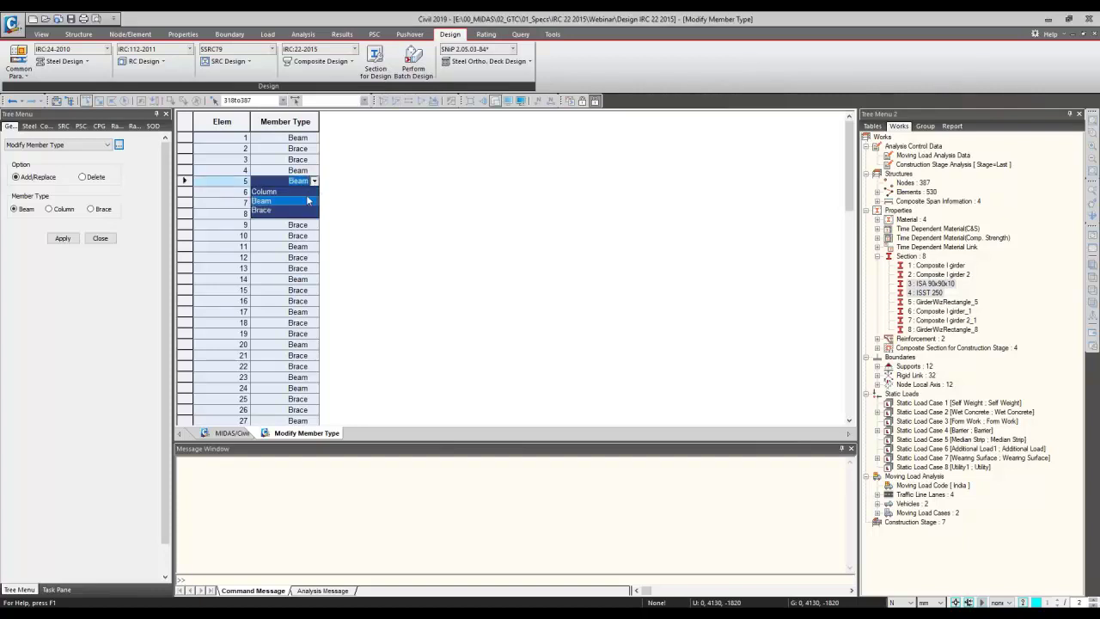
left_click(339, 203)
left_click(231, 432)
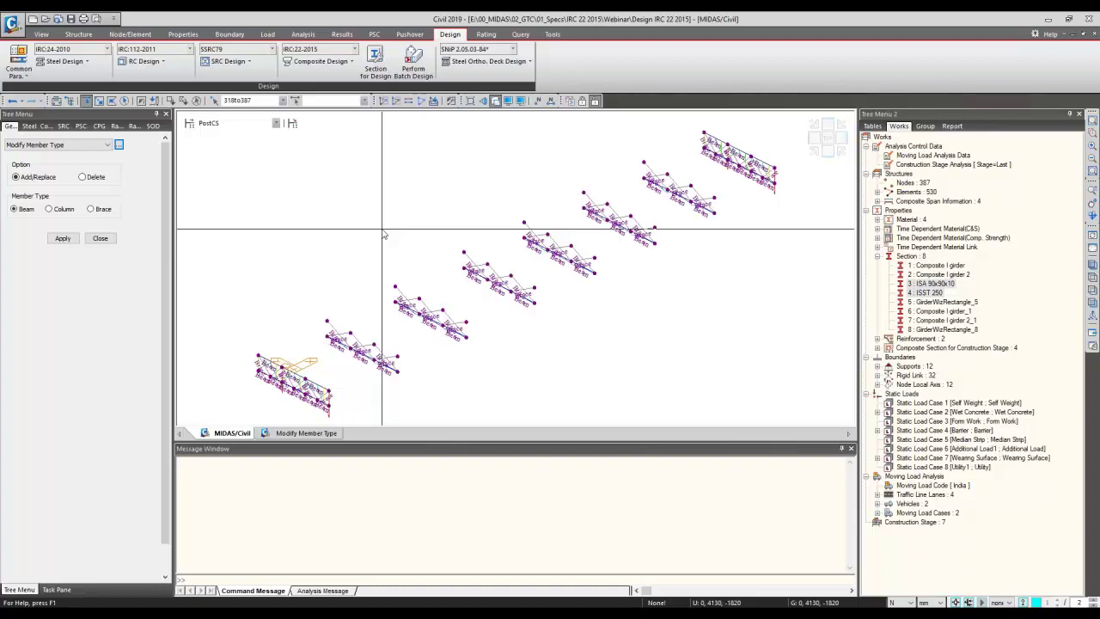
left_click(810, 154)
left_click(420, 101)
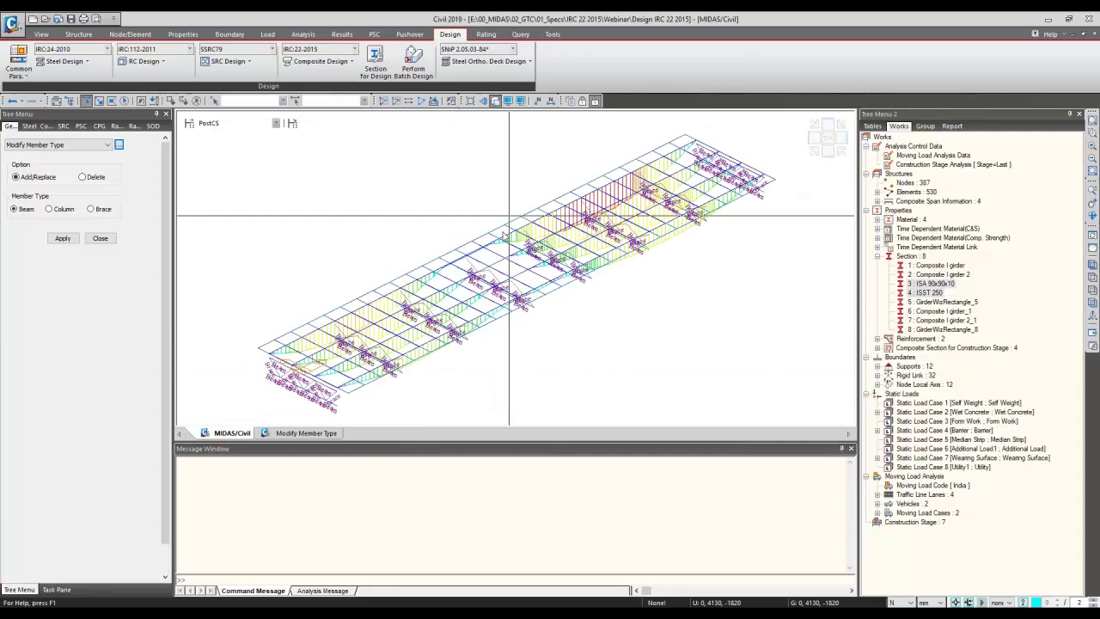
- Review the steel design code settings and the partial safety factors for IRC:24-2010
left_click(72, 65)
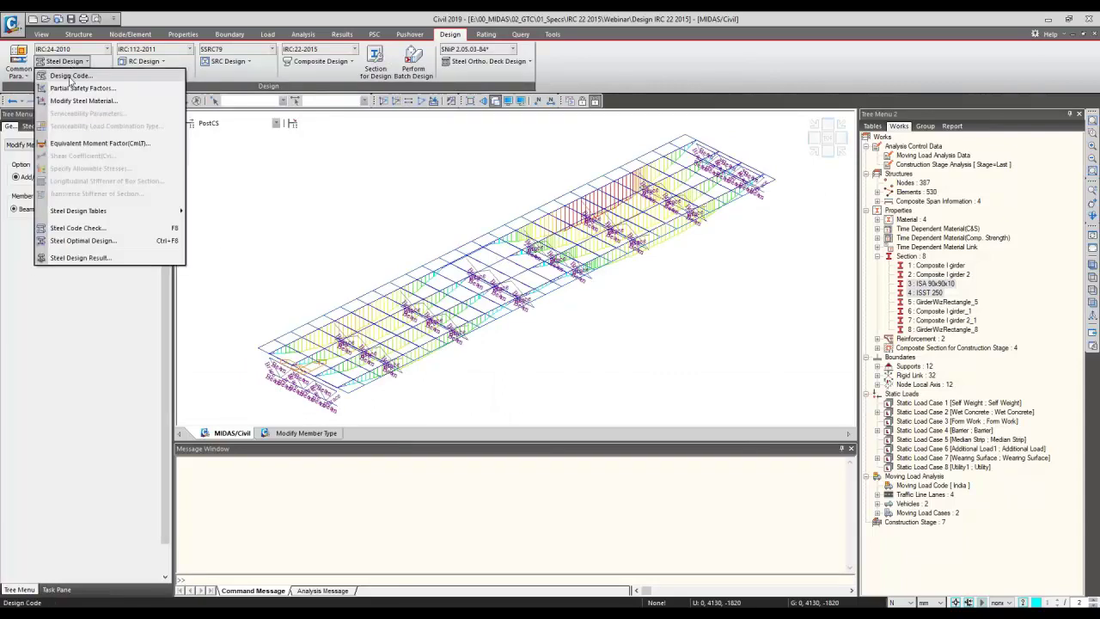
left_click(70, 77)
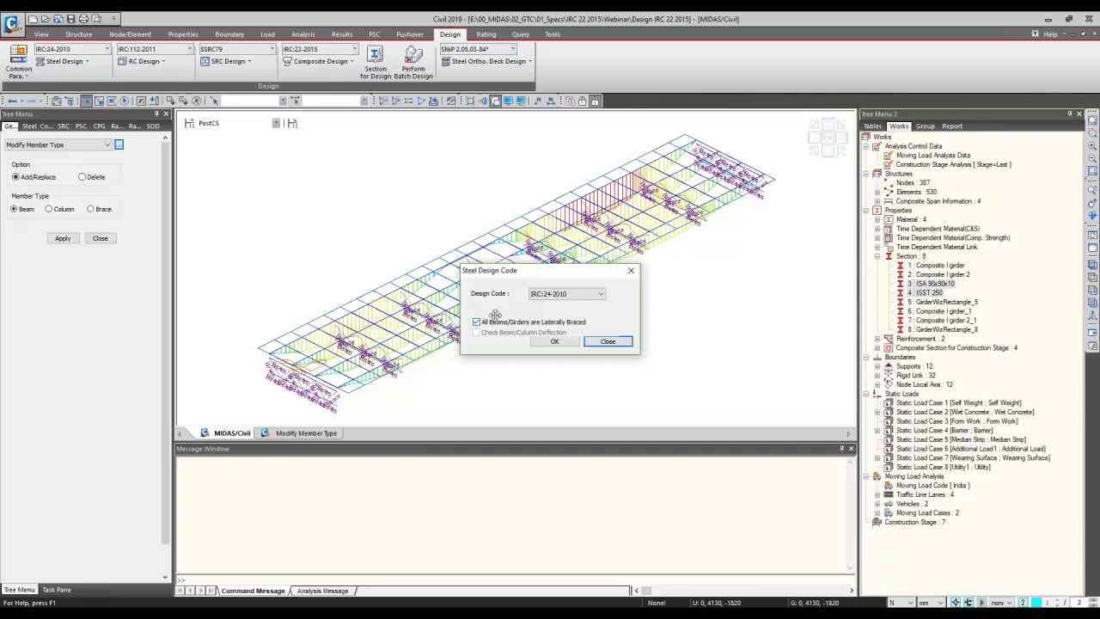
left_click(608, 341)
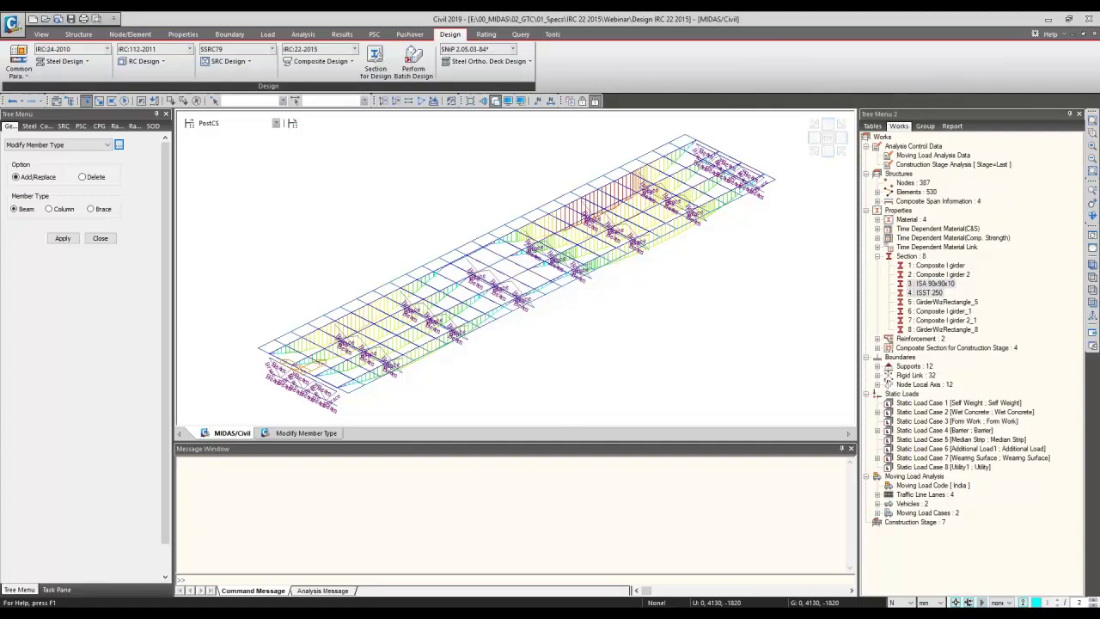
left_click(69, 61)
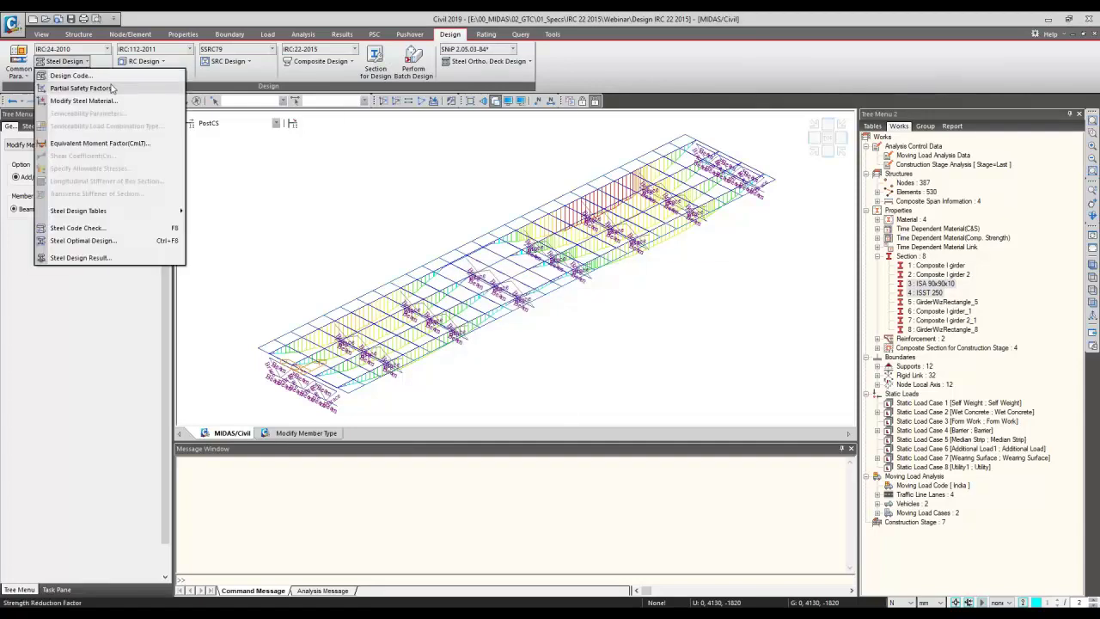
left_click(110, 89)
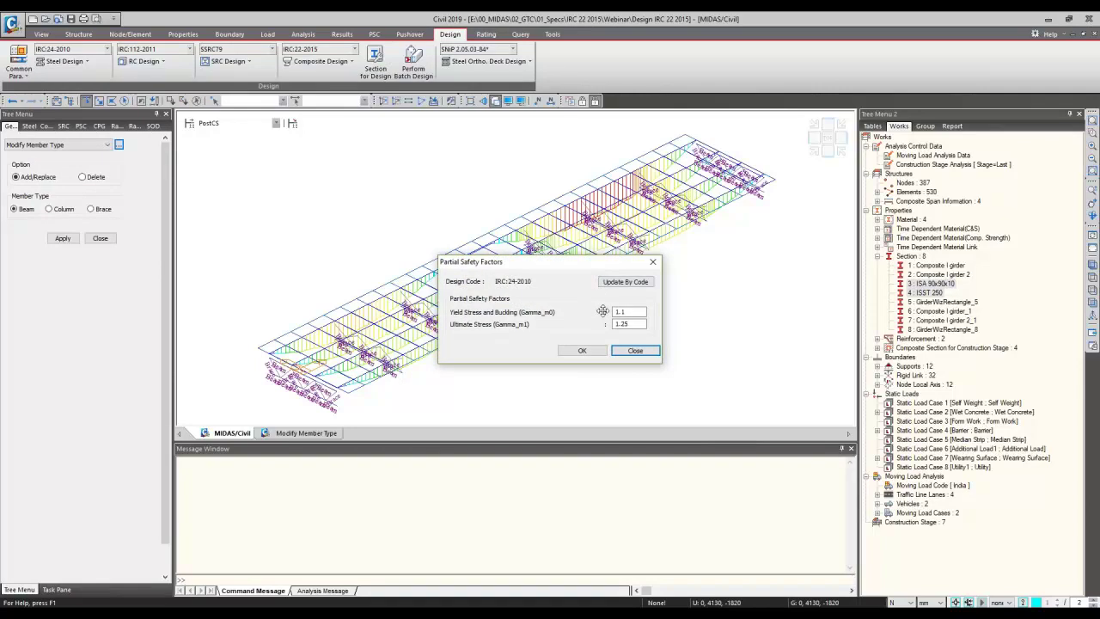
left_click(654, 262)
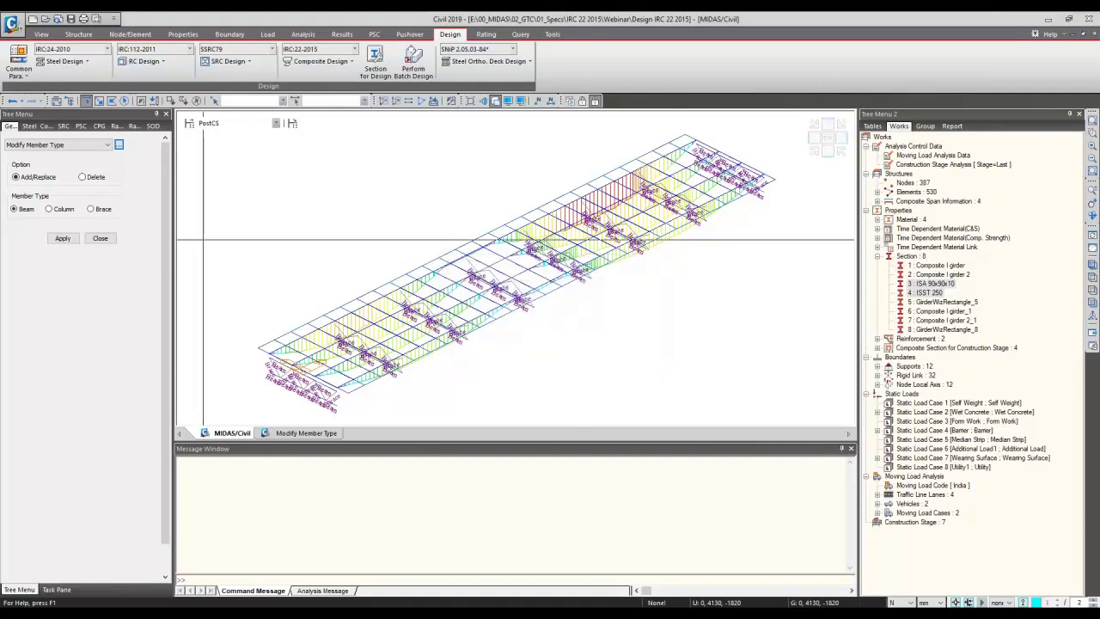
- Examine the design properties of the E250 steel in the Modify Steel Material settings
left_click(71, 67)
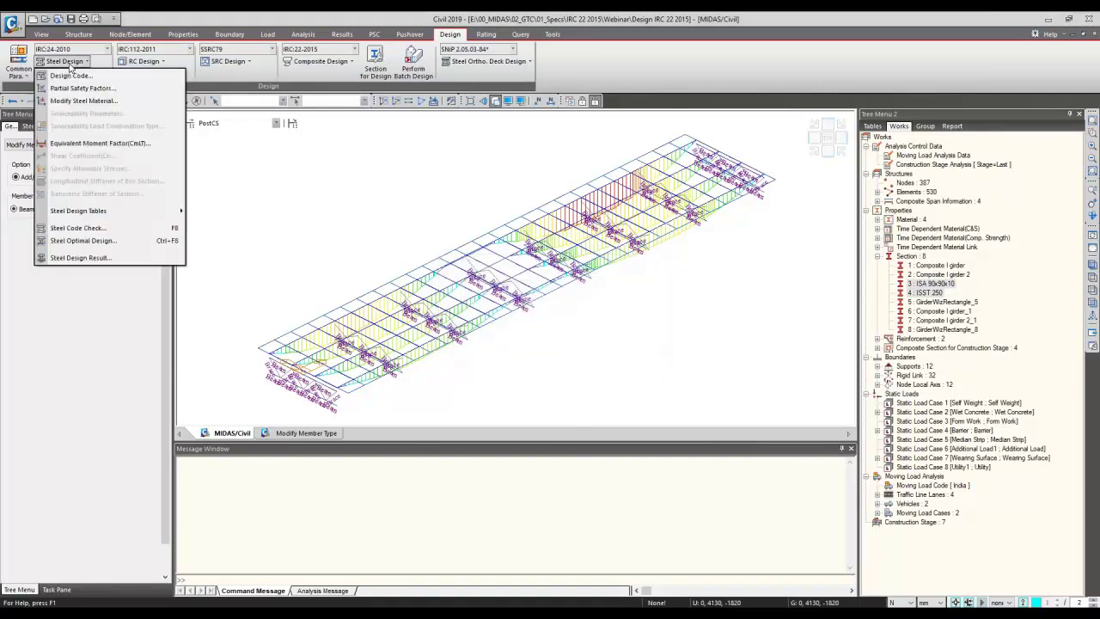
left_click(66, 102)
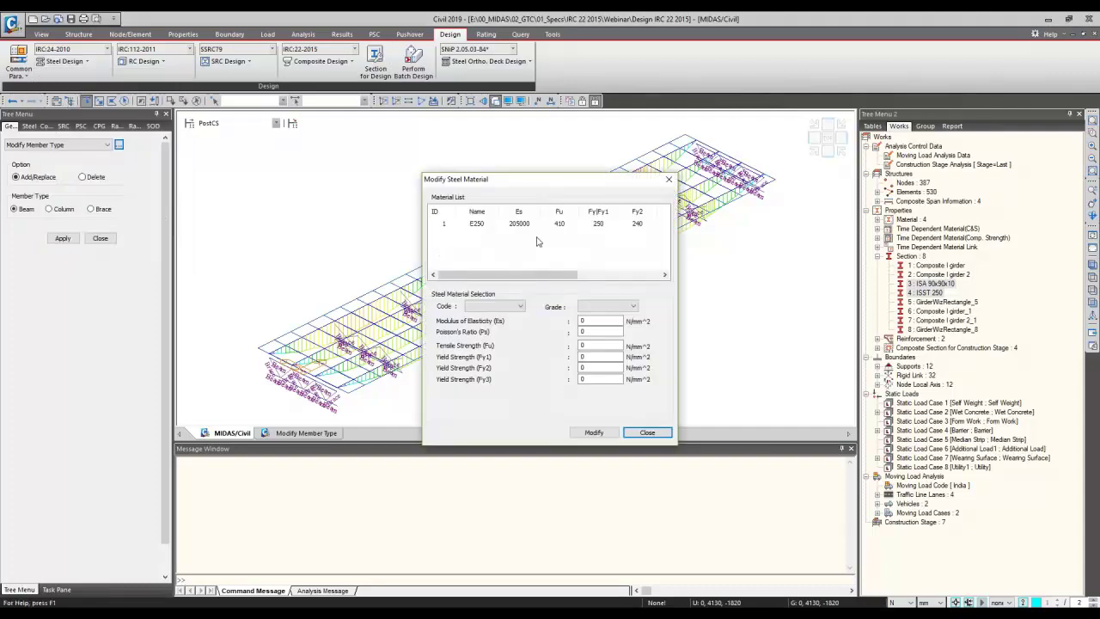
left_click(539, 225)
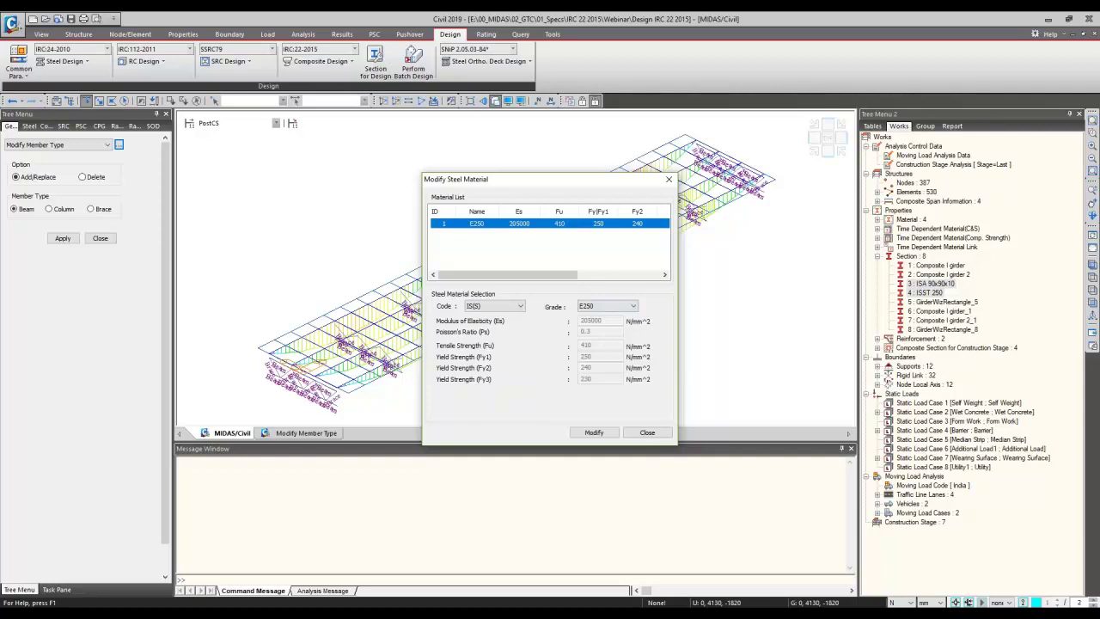
left_click(669, 179)
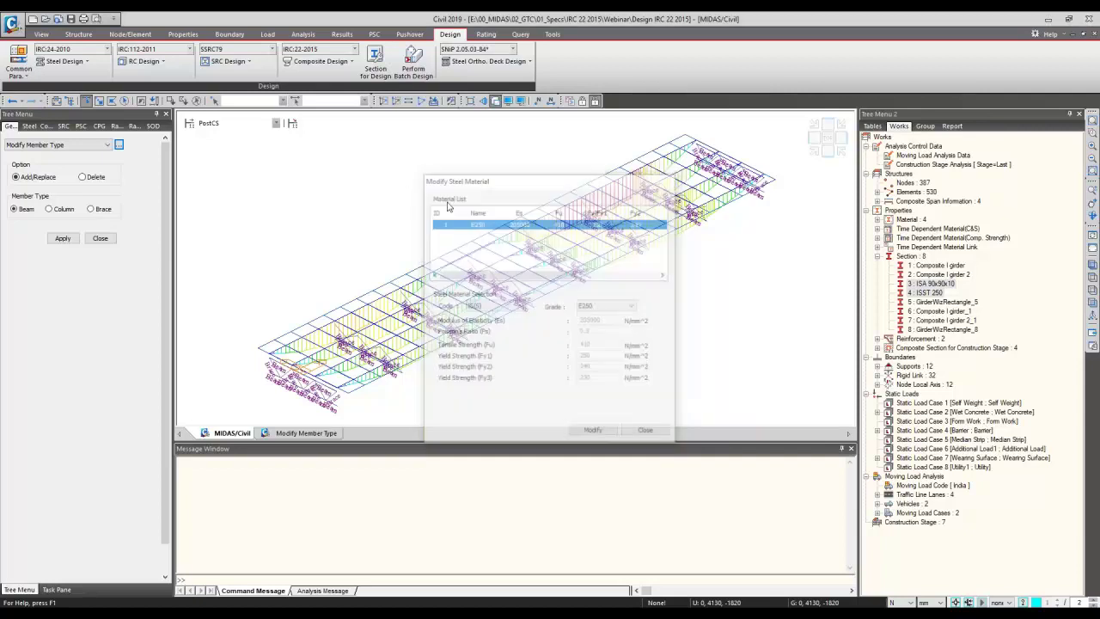
left_click(86, 61)
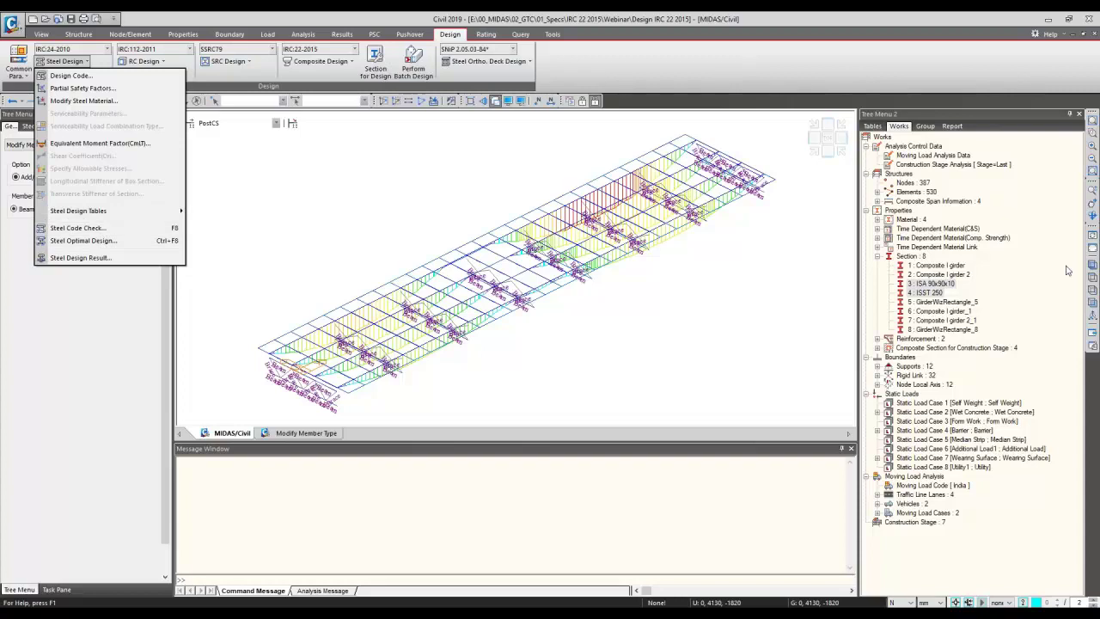
left_click(232, 217)
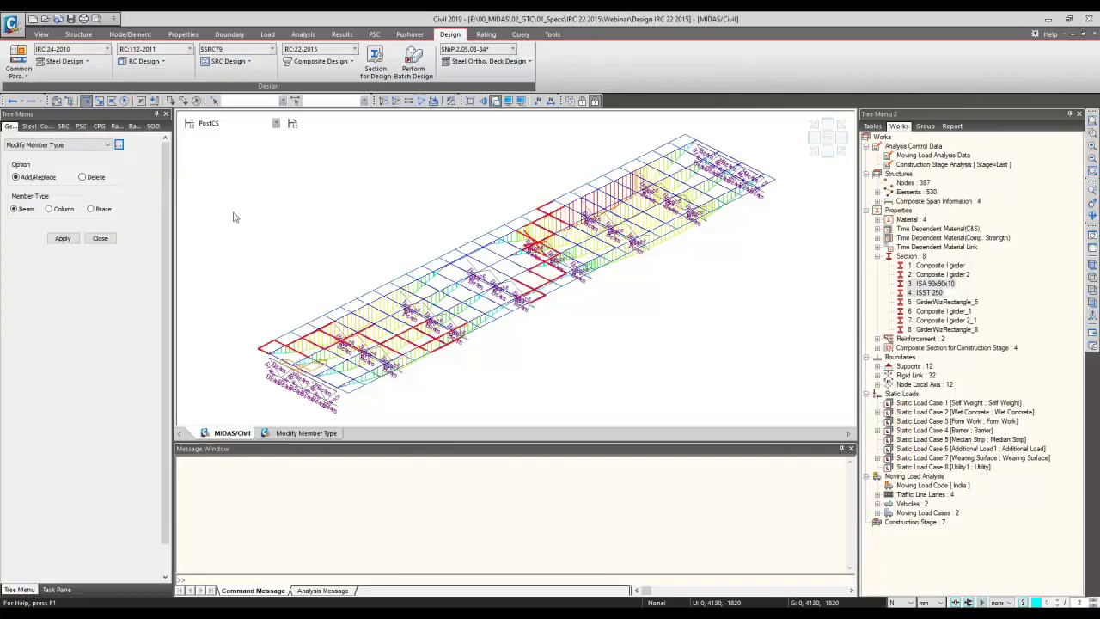
left_click(190, 100)
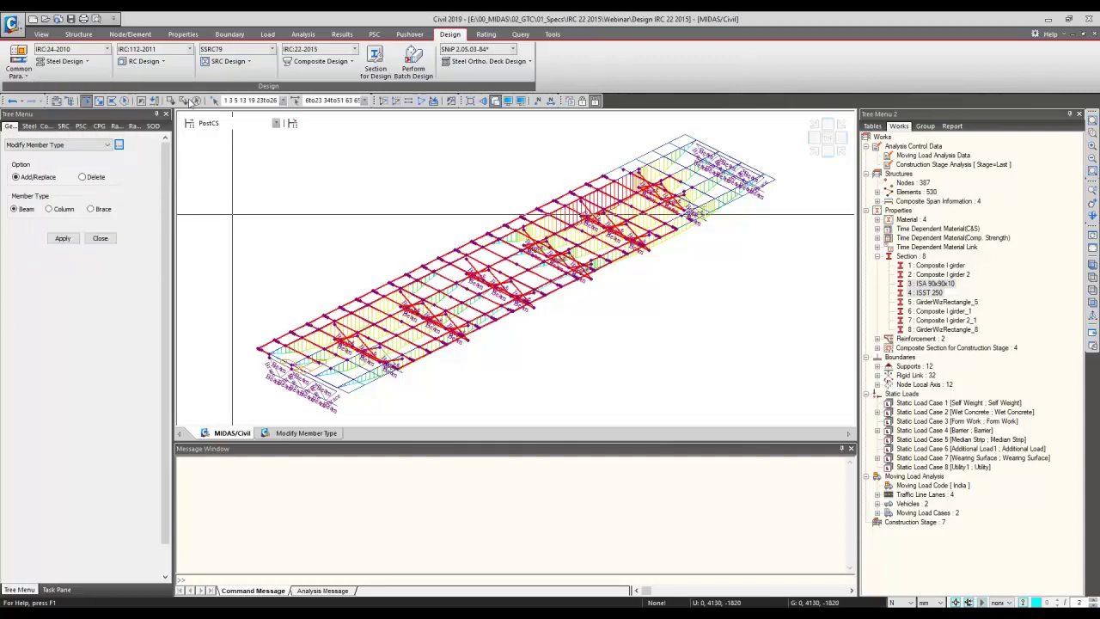
left_click(186, 100)
left_click(248, 219)
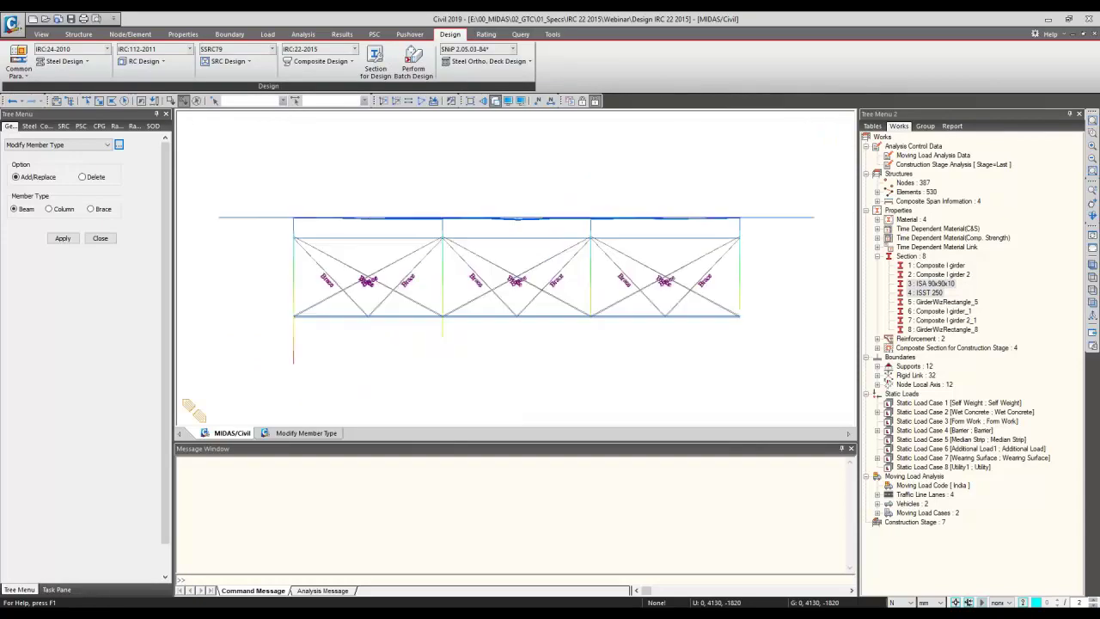
left_click_drag(728, 301, 306, 269)
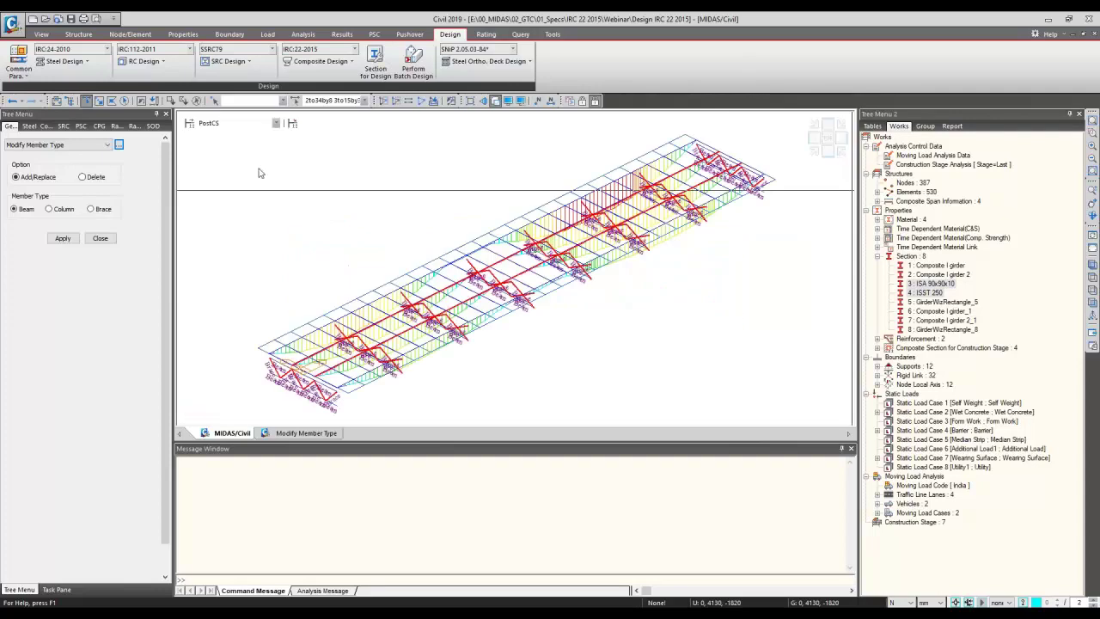
left_click(197, 100)
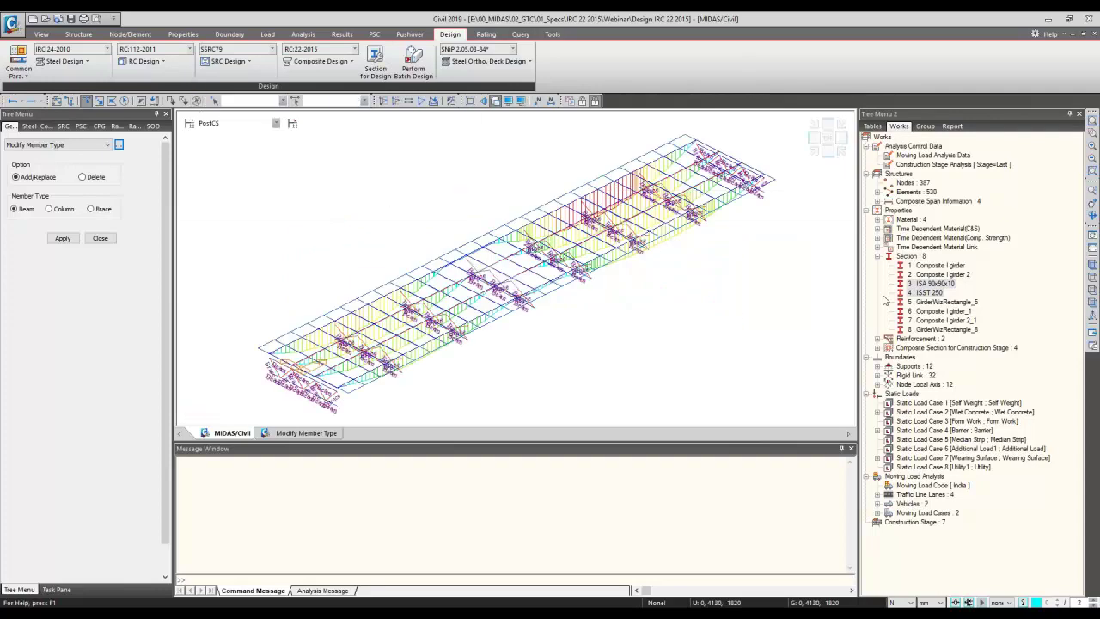
- Show only the diagonal bracing members with section ISA 90x90x10, hiding the horizontal members, in an isometric view
left_click(928, 284)
double_click(926, 284)
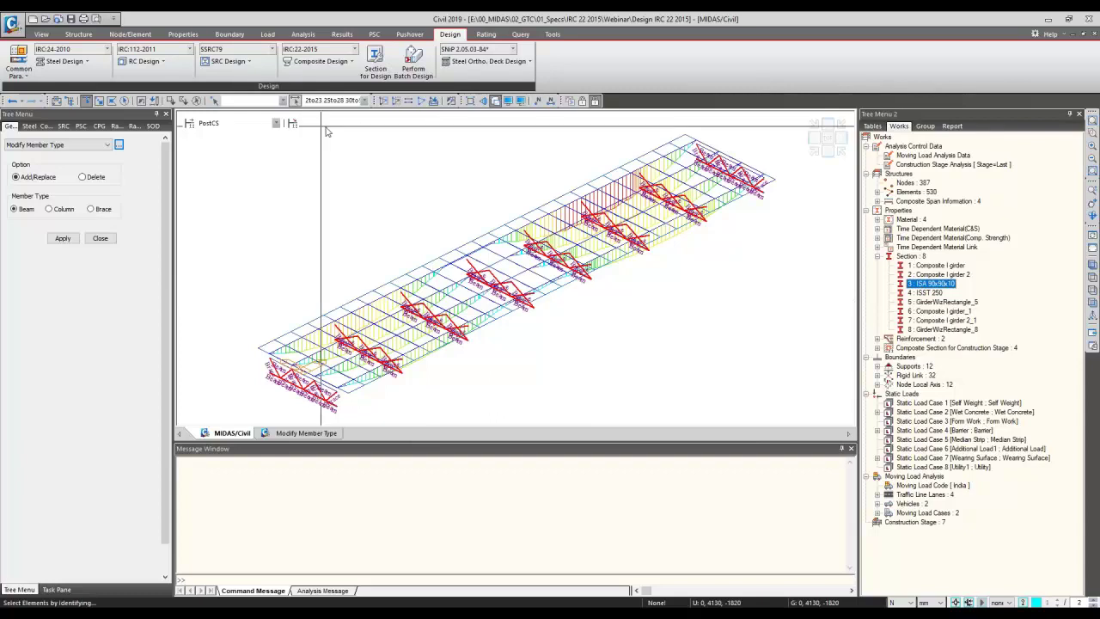
left_click(384, 101)
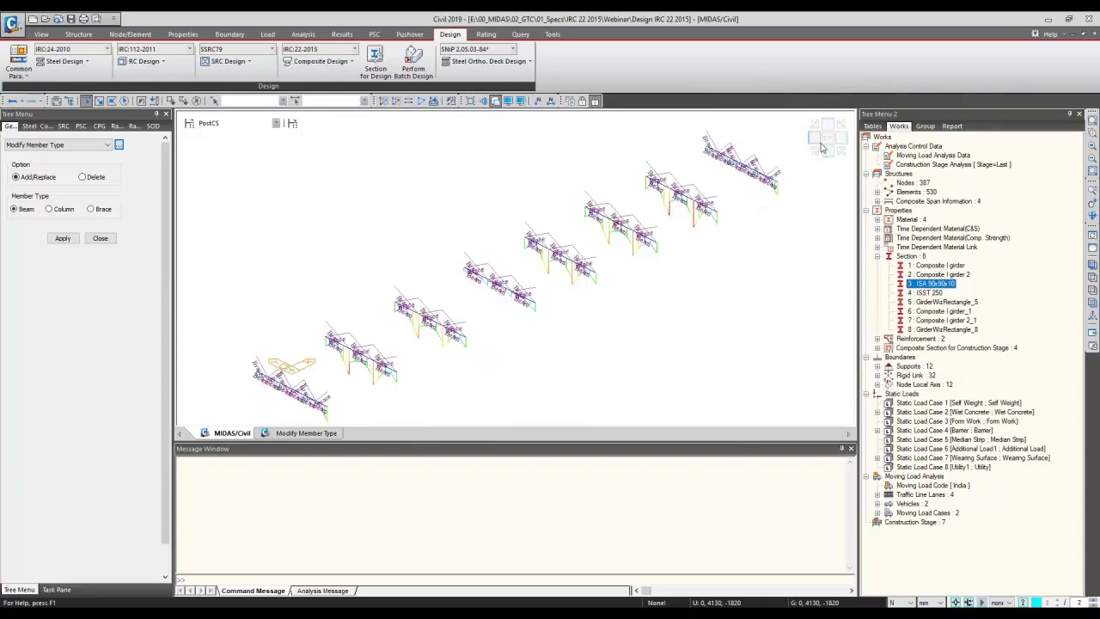
left_click(823, 144)
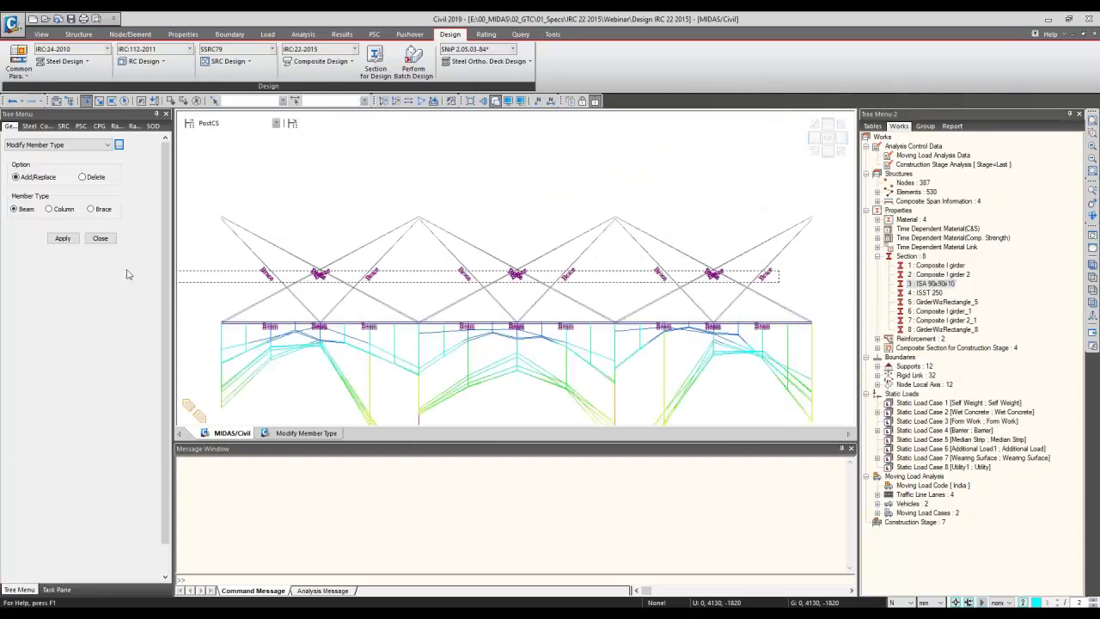
key("ctrl+a")
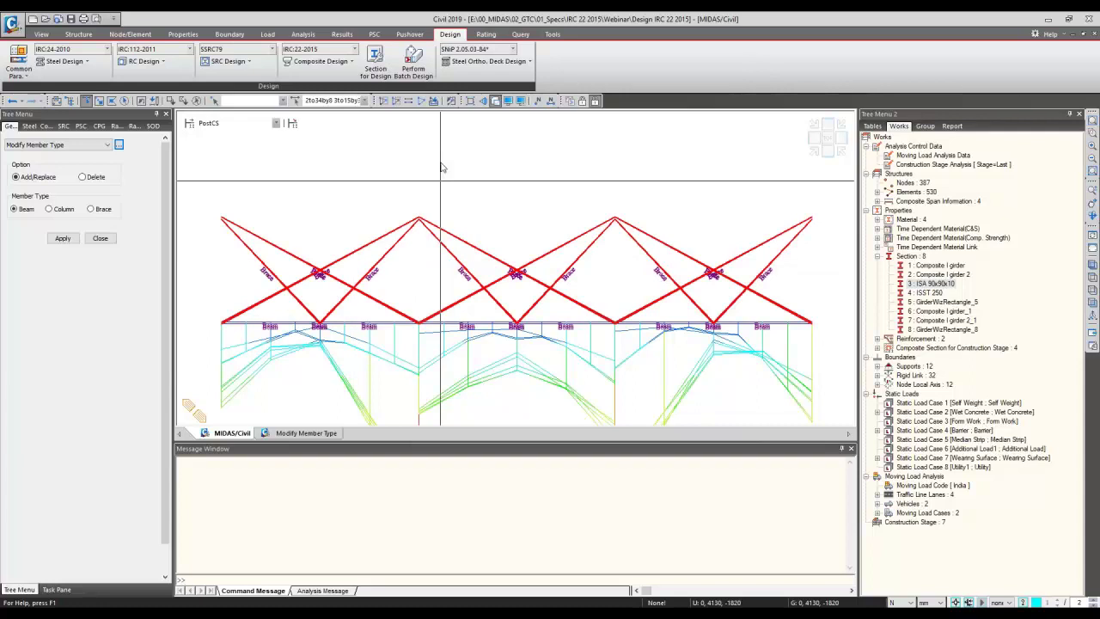
left_click(384, 100)
left_click(823, 148)
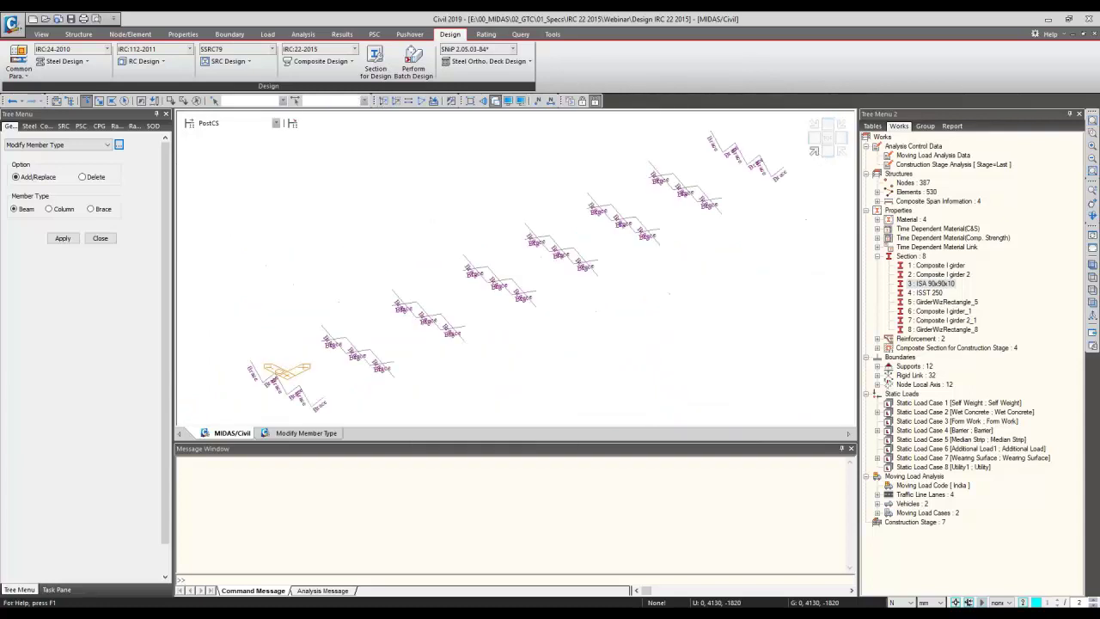
- Select all displayed ISA 90x90x10 bracing members and run the IRC:24-2010 steel code check on them
left_click(66, 62)
left_click(213, 206)
left_click(125, 101)
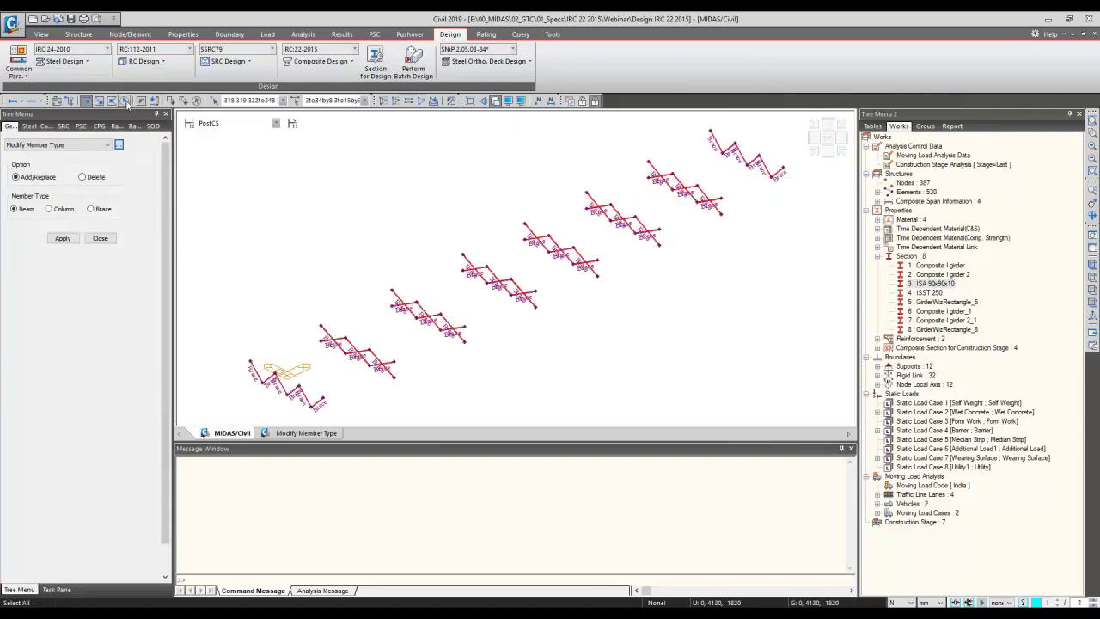
left_click(65, 62)
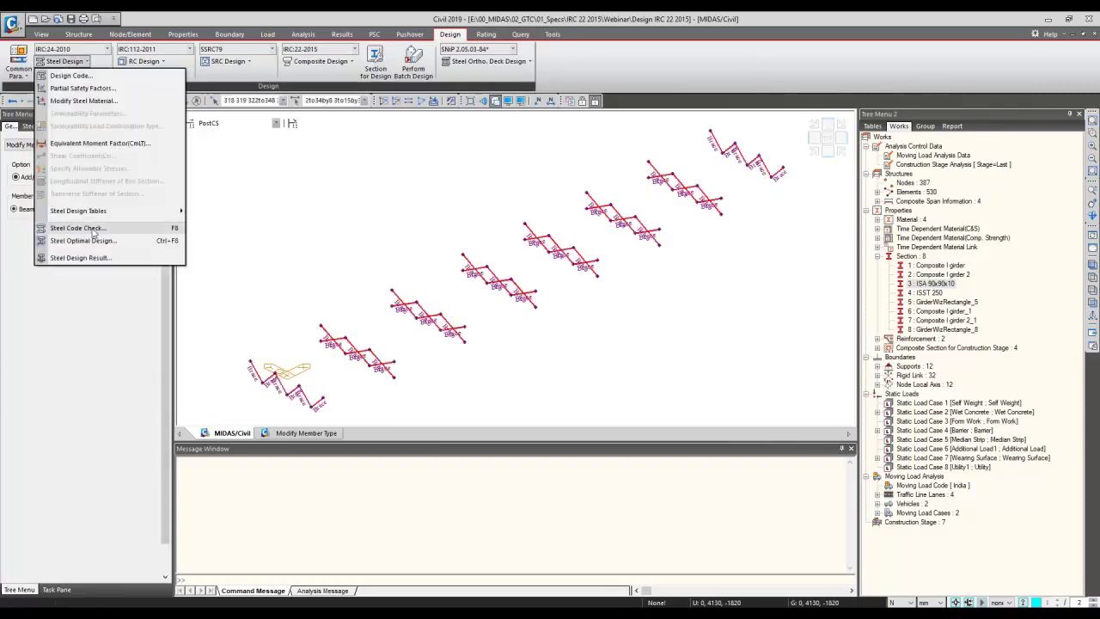
left_click(77, 228)
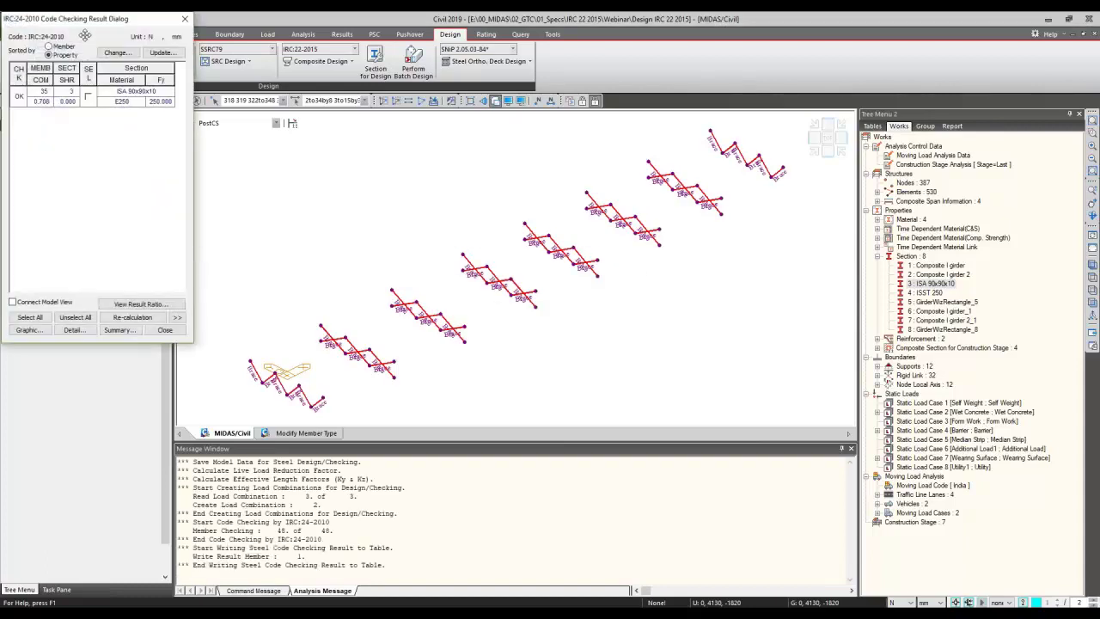
- Expand the code checking results to show the additional columns and sort the results by member
left_click_drag(86, 19, 384, 93)
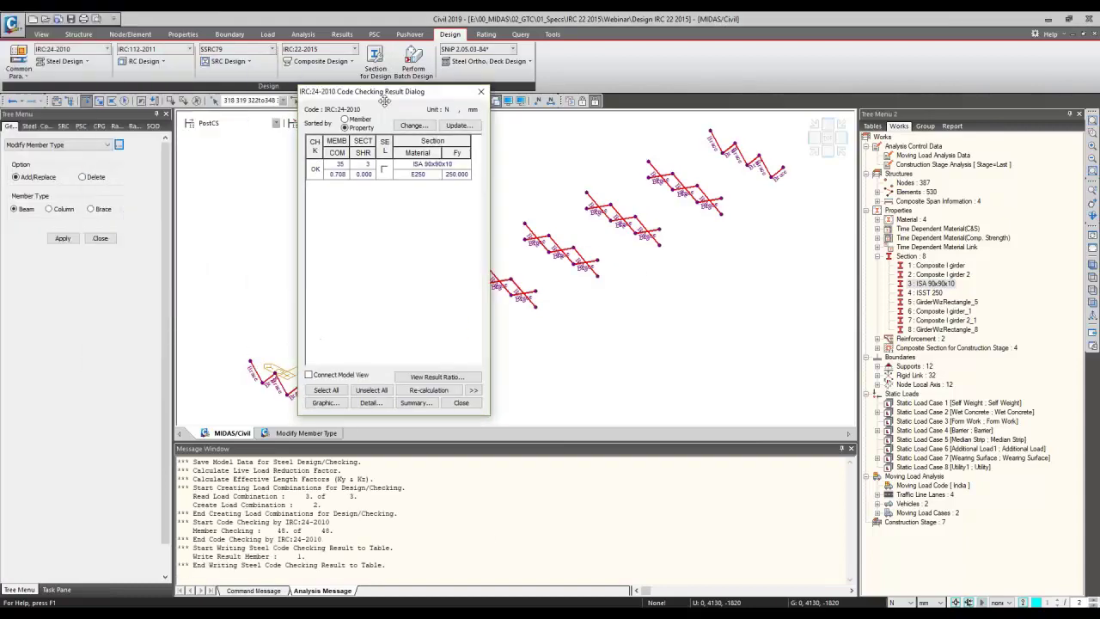
left_click(474, 391)
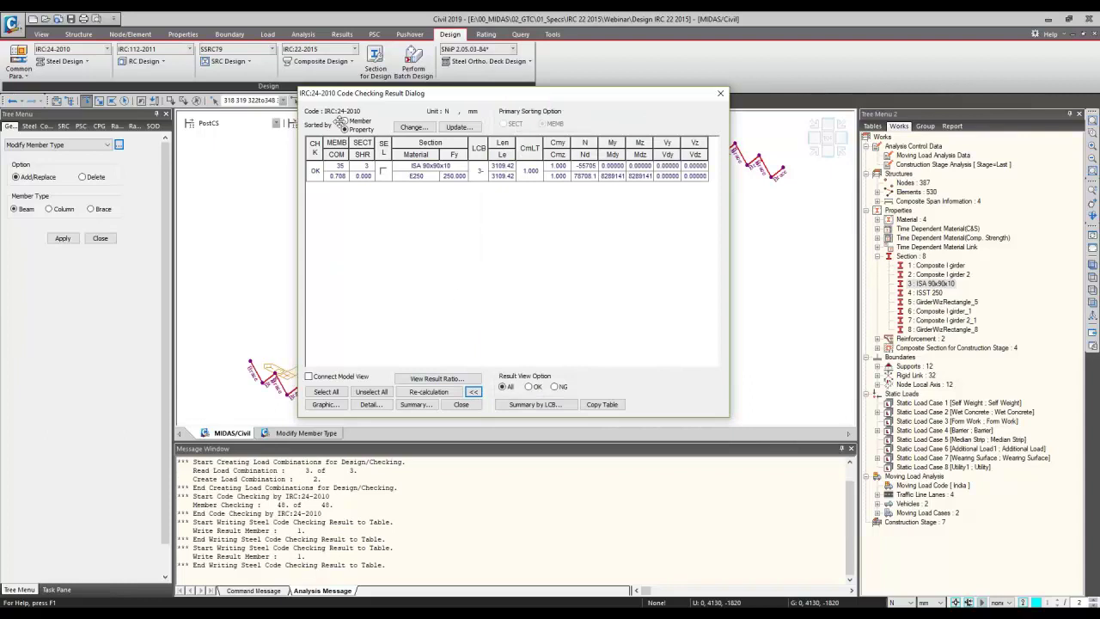
left_click(344, 121)
scroll(682, 256, "down", 8)
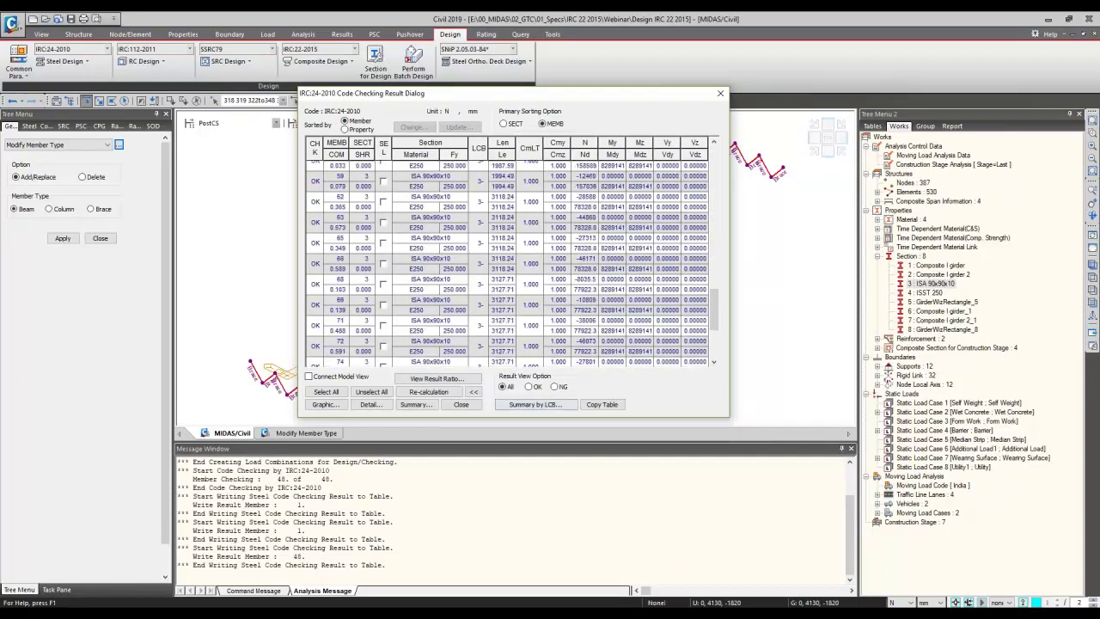
- Filter the code checking results to NG and OK members in turn, and return to showing all members
left_click(555, 386)
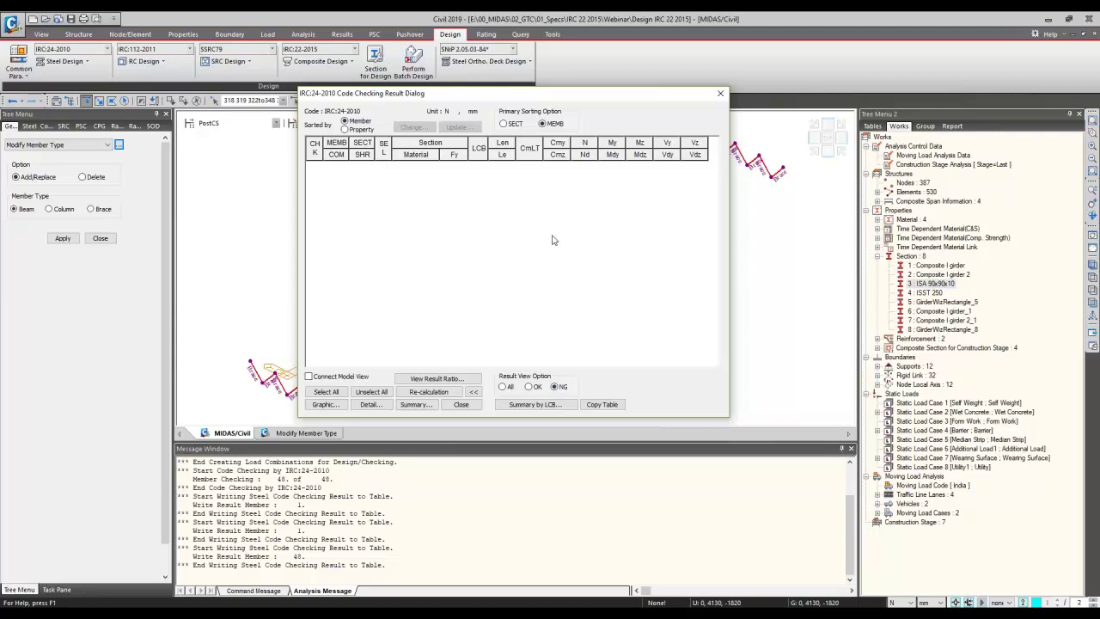
left_click(528, 386)
left_click(507, 386)
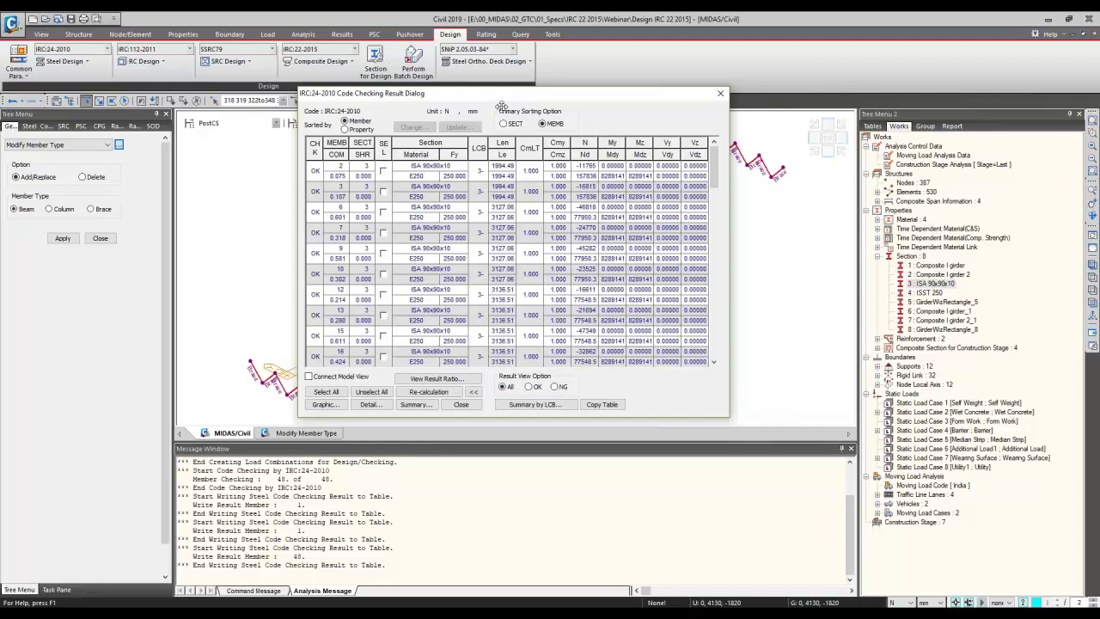
left_click_drag(501, 101, 535, 72)
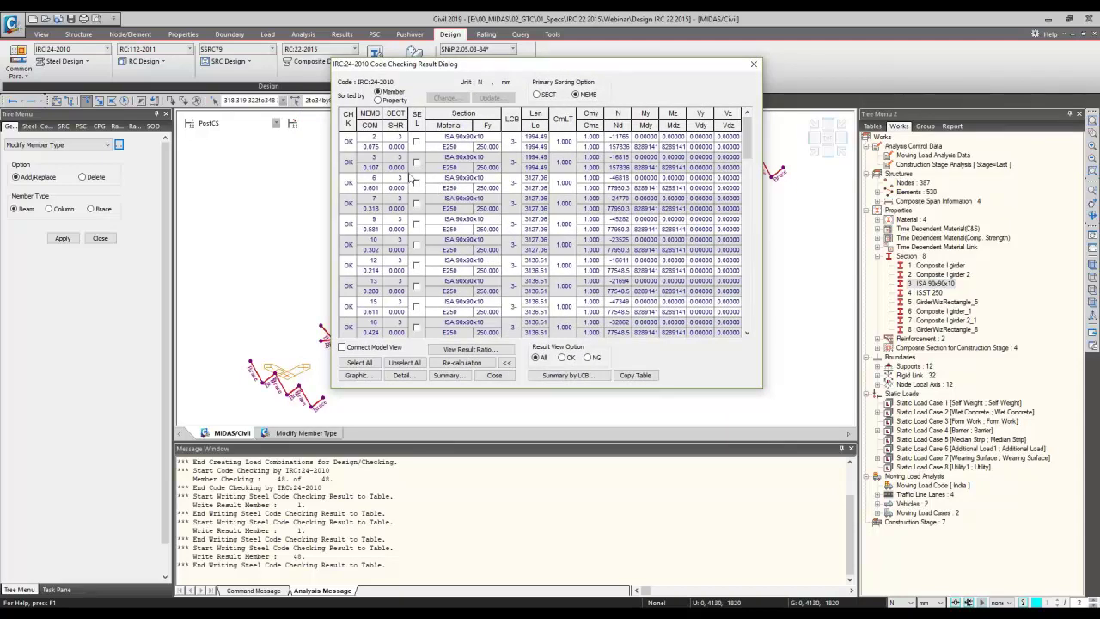
- Select member 2 in the code checking results and review its graphic report from design information through checking results
left_click(416, 142)
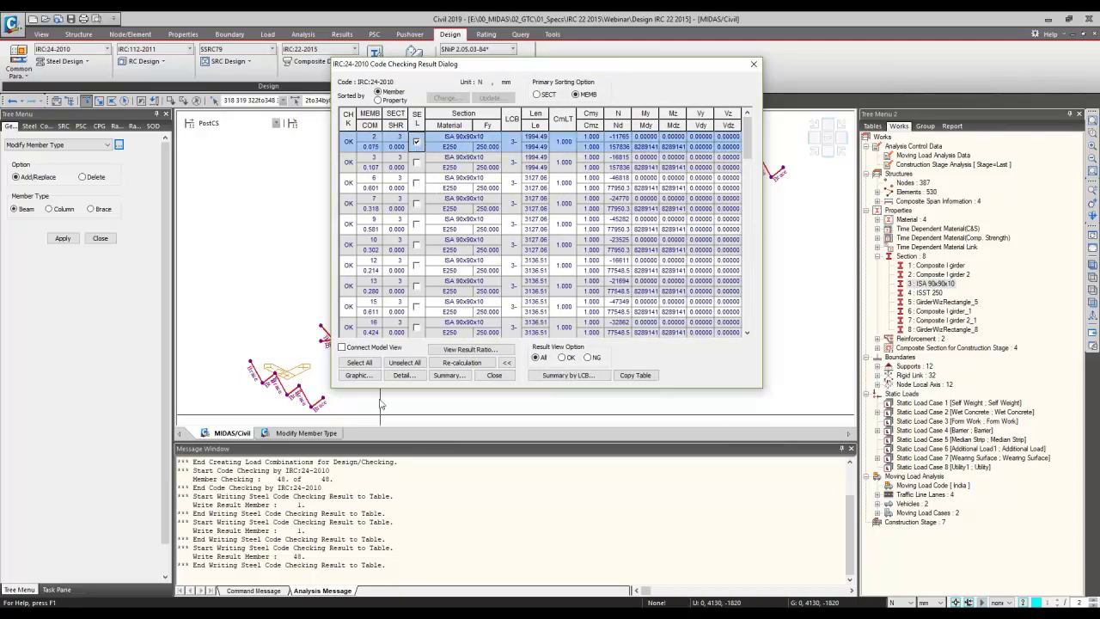
left_click(359, 374)
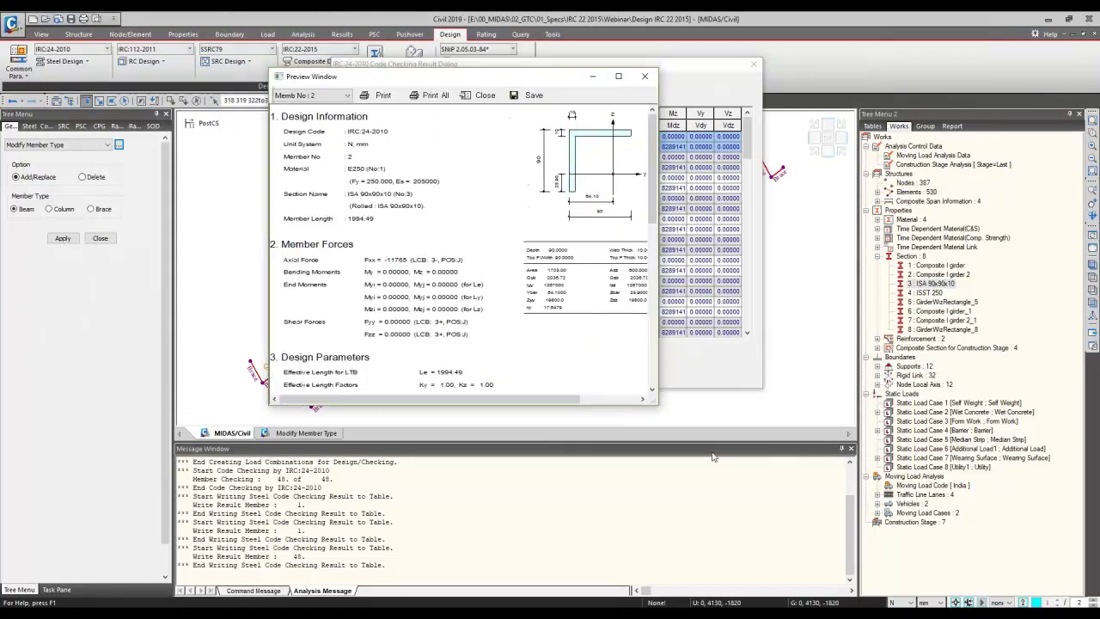
left_click_drag(659, 407, 851, 560)
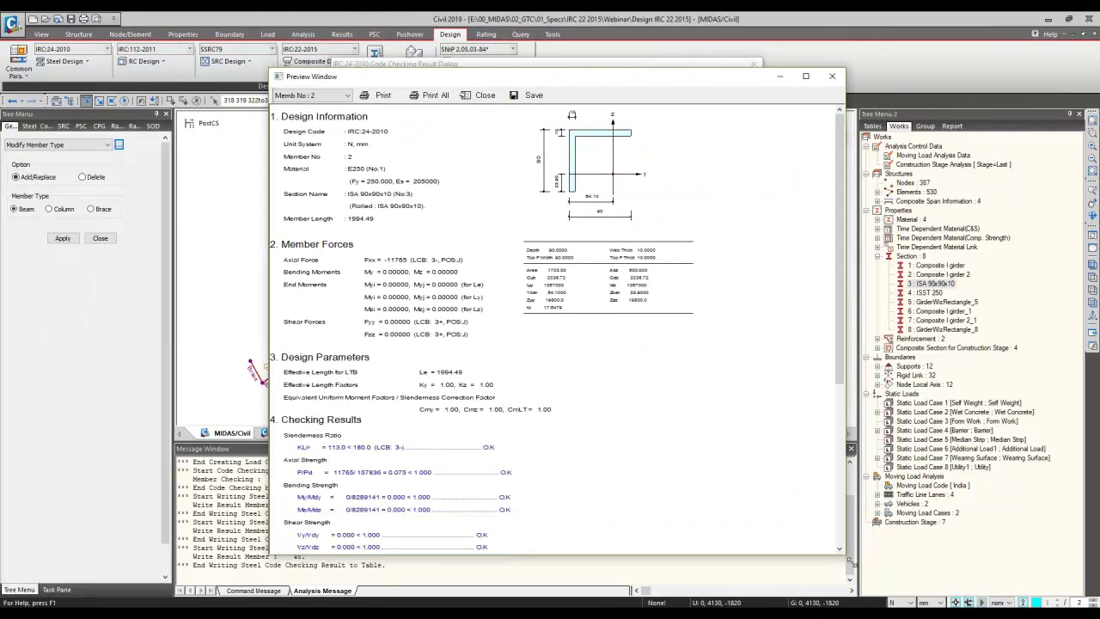
scroll(644, 337, "down", 3)
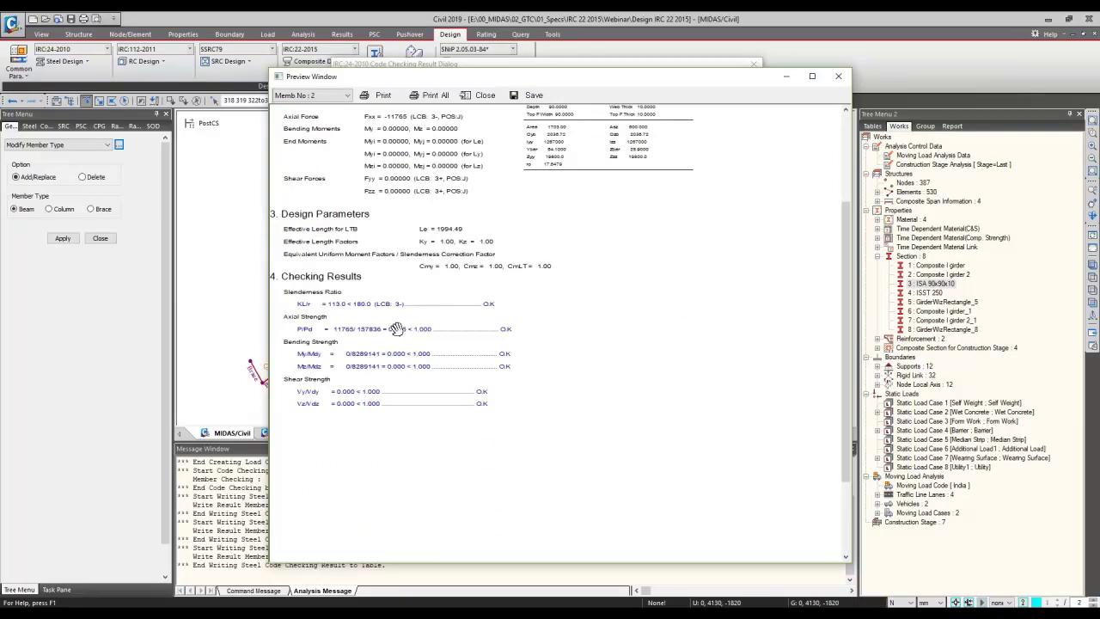
scroll(417, 469, "up", 3)
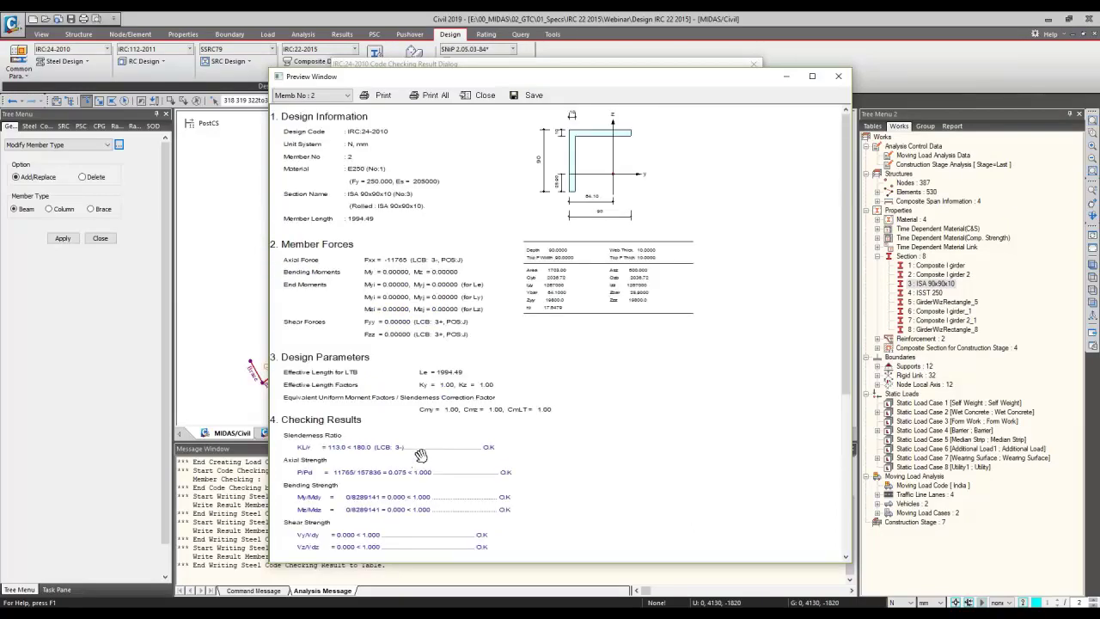
left_click(838, 76)
- Generate the detailed code checking report for member 2 and examine its load combination definitions and scale factors
left_click(403, 375)
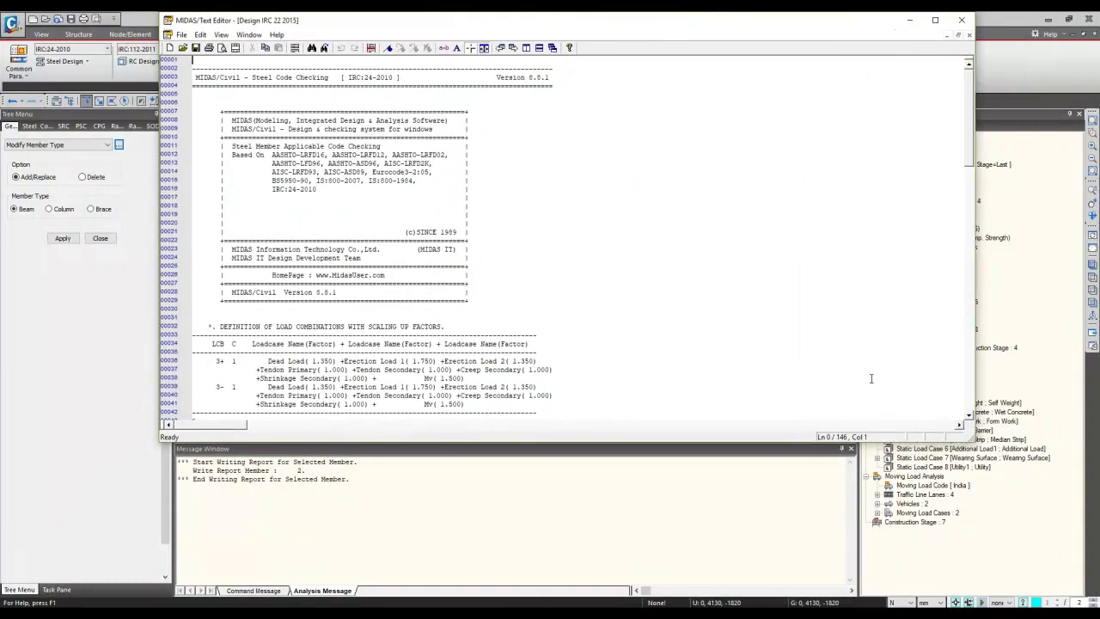
left_click_drag(974, 442, 871, 606)
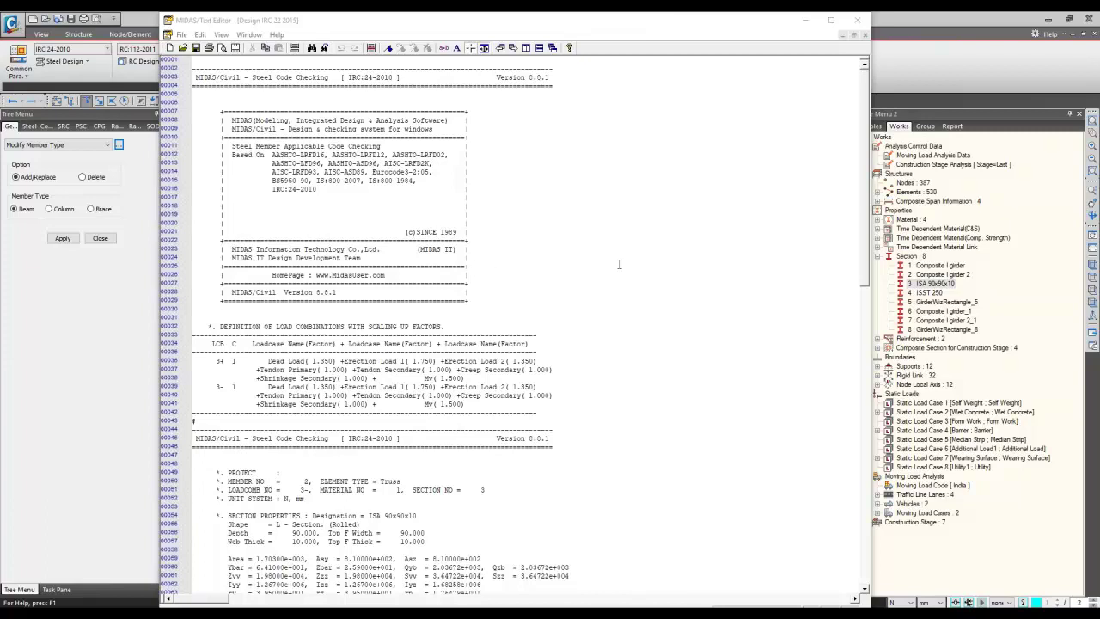
scroll(617, 264, "down", 1)
left_click_drag(198, 308, 468, 369)
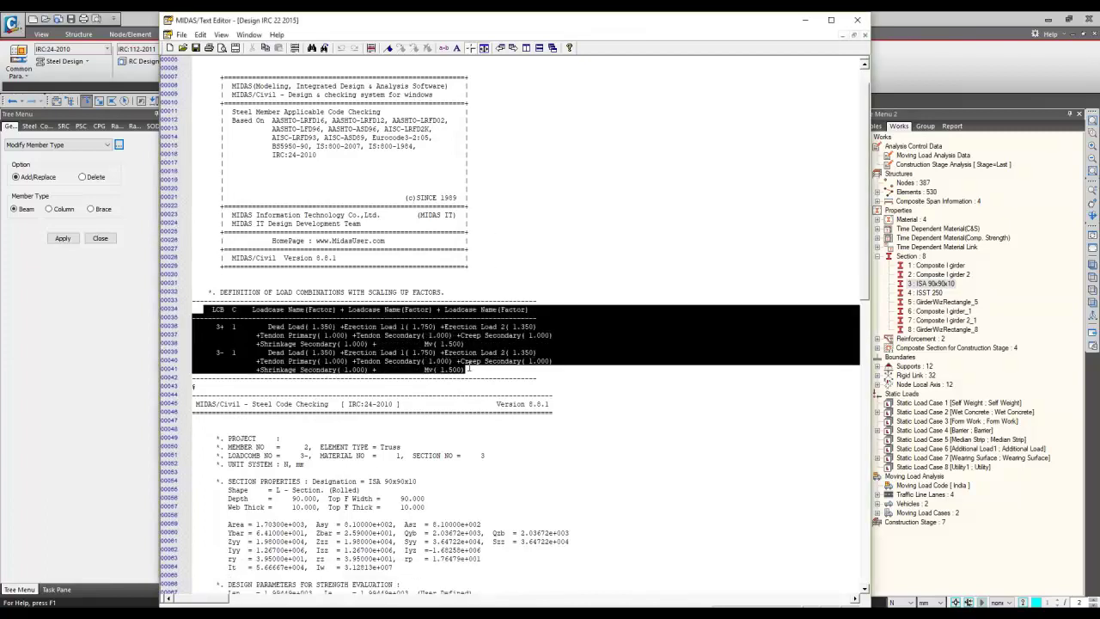
left_click(567, 282)
scroll(565, 301, "down", 2)
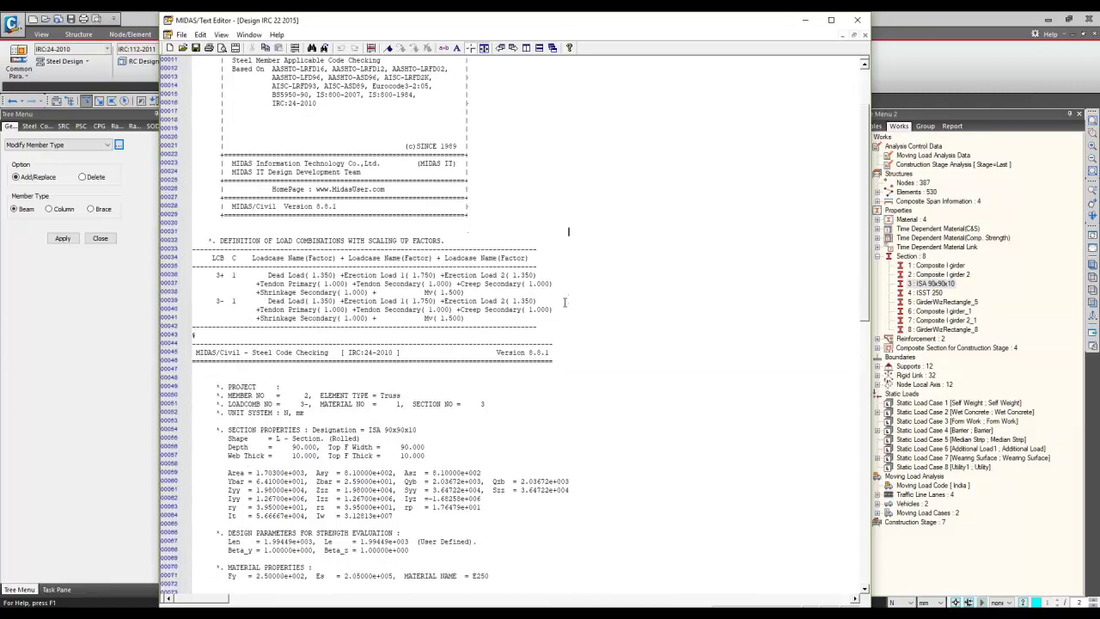
- Examine the section properties, design parameters and material properties of member 2 in the detailed report
scroll(565, 302, "down", 6)
left_click_drag(228, 232, 489, 498)
left_click(555, 385)
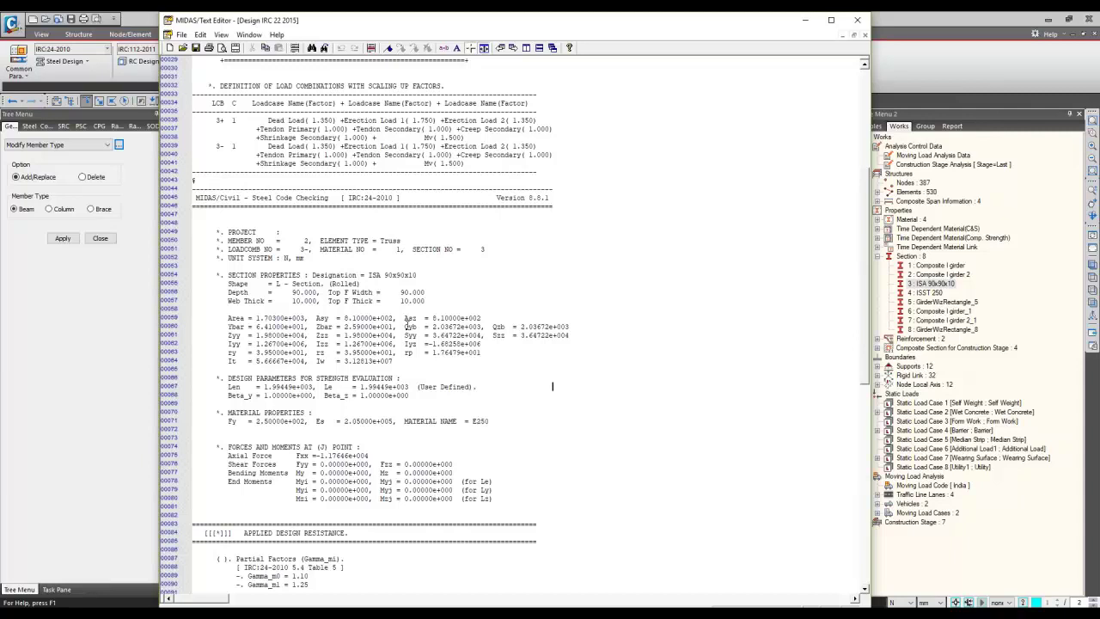
left_click_drag(275, 324, 401, 361)
left_click(445, 354)
scroll(295, 402, "down", 1)
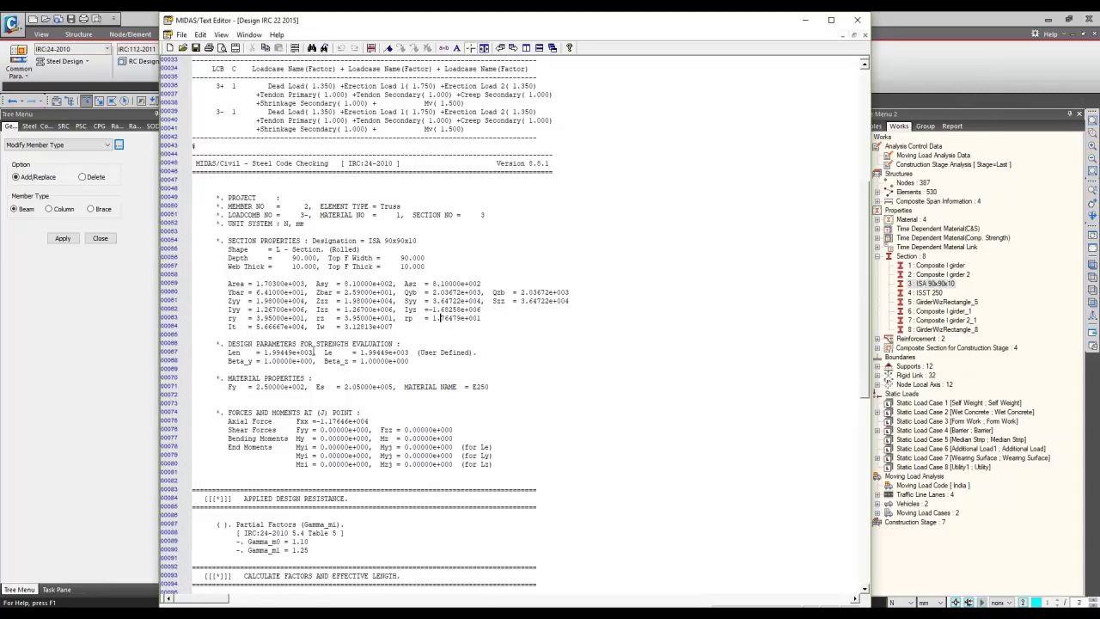
- Examine the forces and moments at the J point of member 2 in the detailed report
scroll(327, 353, "down", 3)
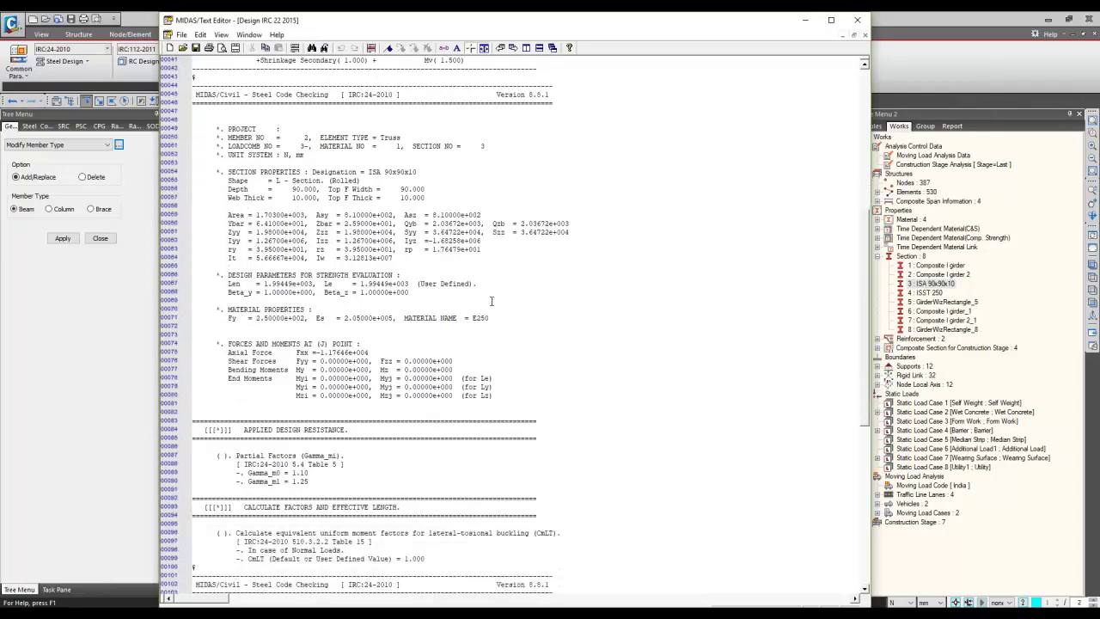
scroll(499, 299, "down", 1)
left_click_drag(299, 335, 472, 386)
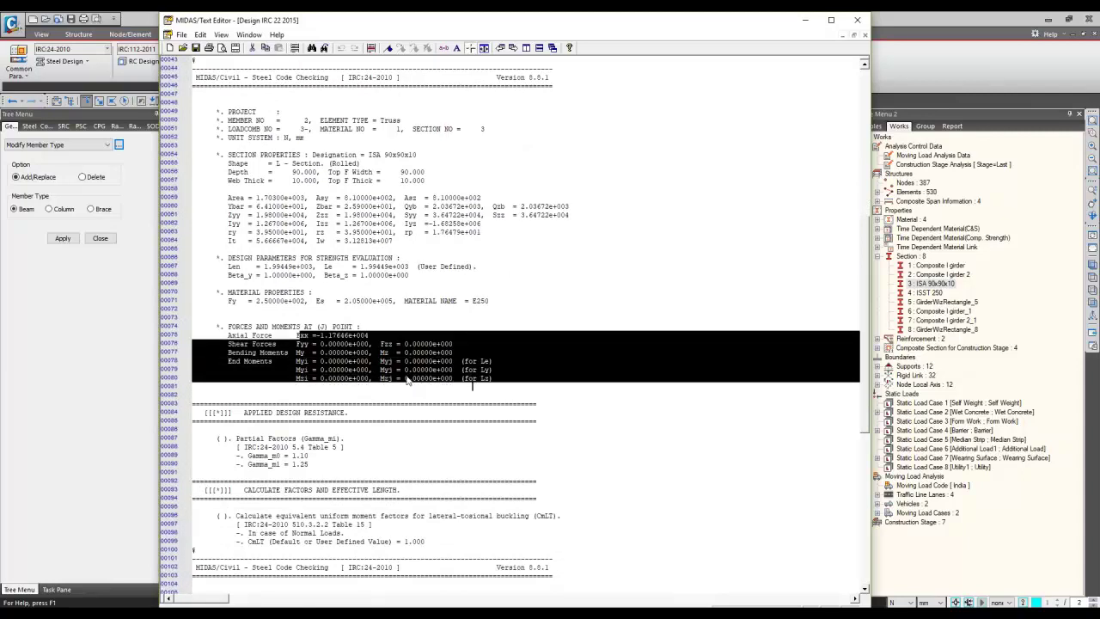
- Review the partial factors, equivalent moment factors, section classification and axial strength check in the member 2 report
scroll(414, 374, "down", 7)
scroll(414, 370, "down", 5)
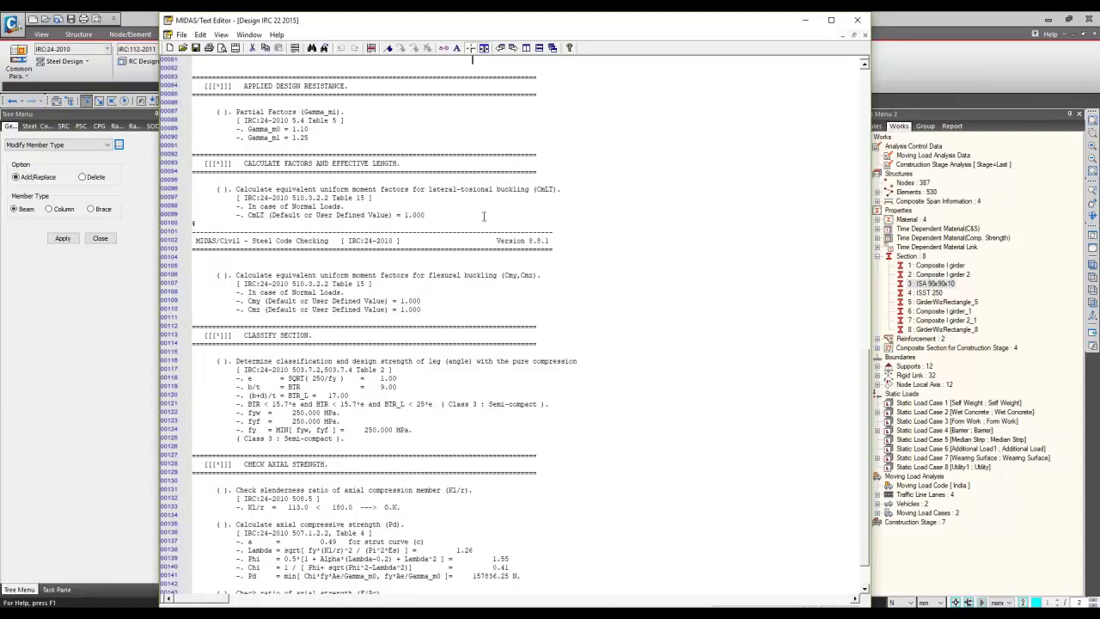
scroll(483, 215, "down", 1)
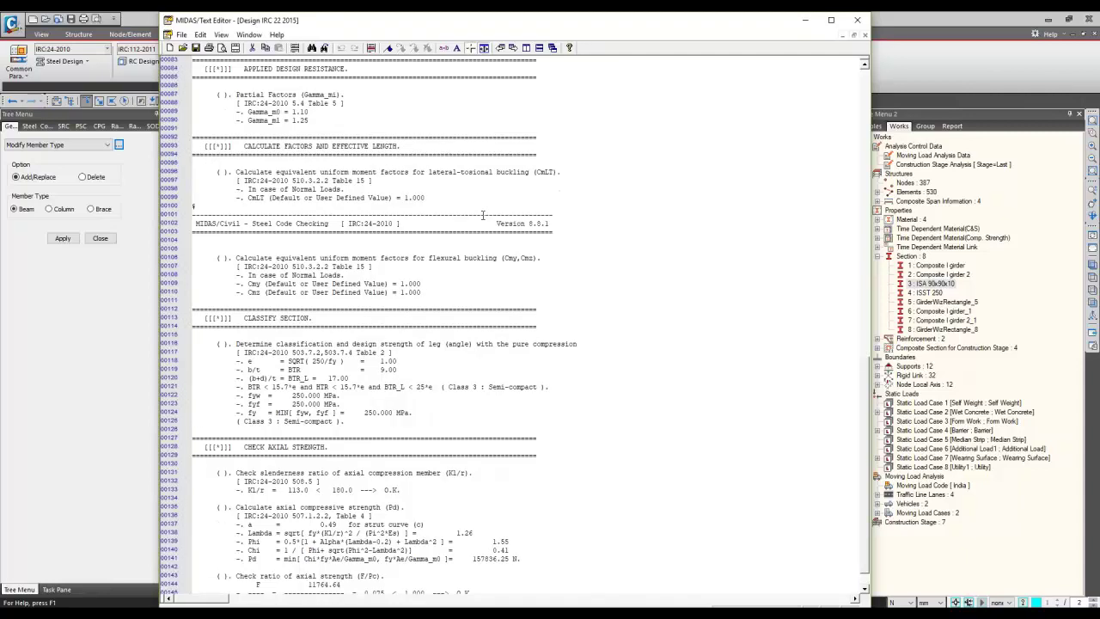
scroll(483, 214, "down", 2)
scroll(482, 216, "down", 2)
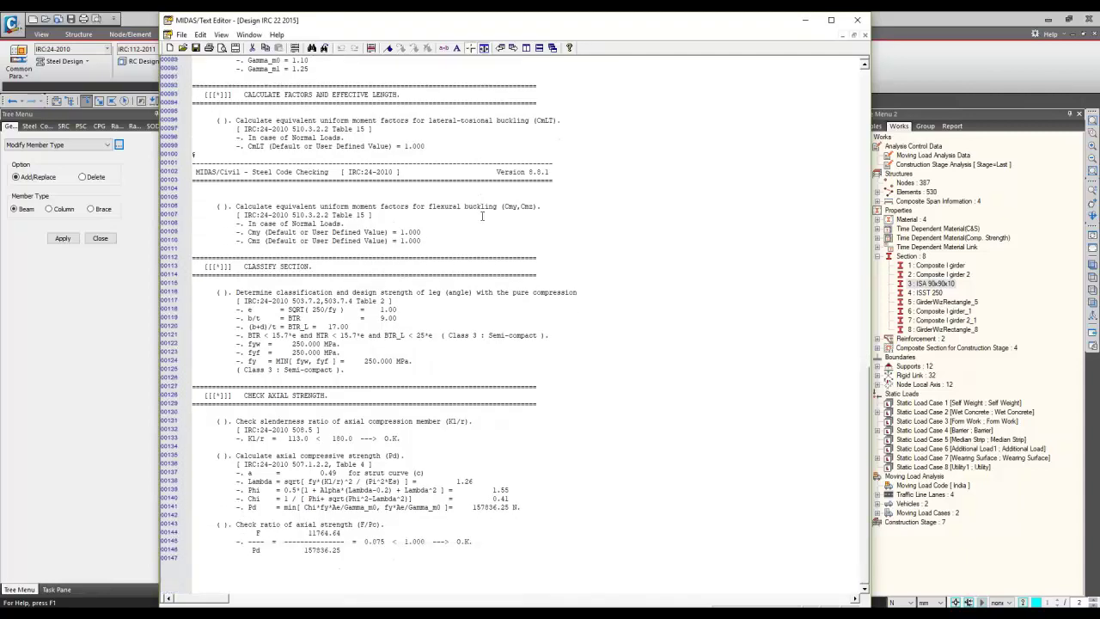
scroll(482, 216, "down", 1)
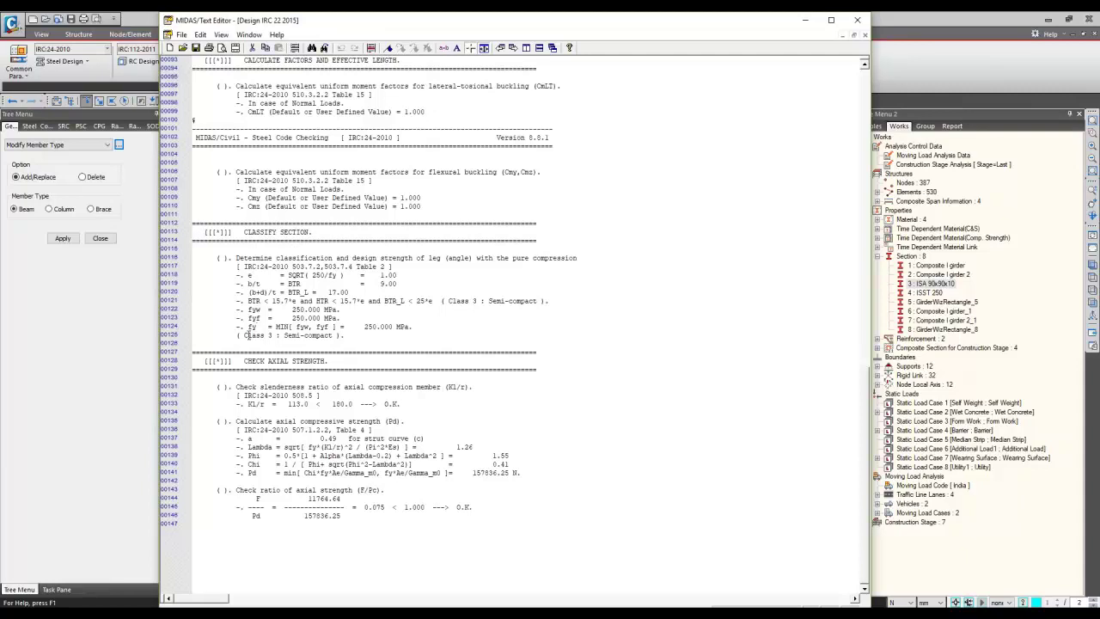
left_click_drag(243, 335, 362, 336)
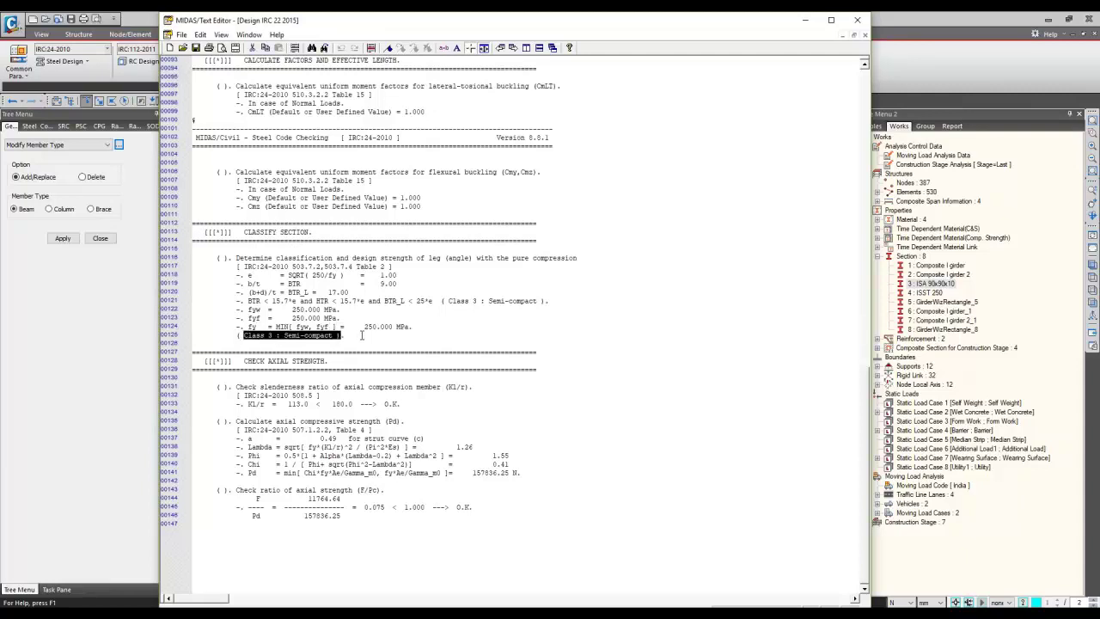
scroll(471, 317, "down", 1)
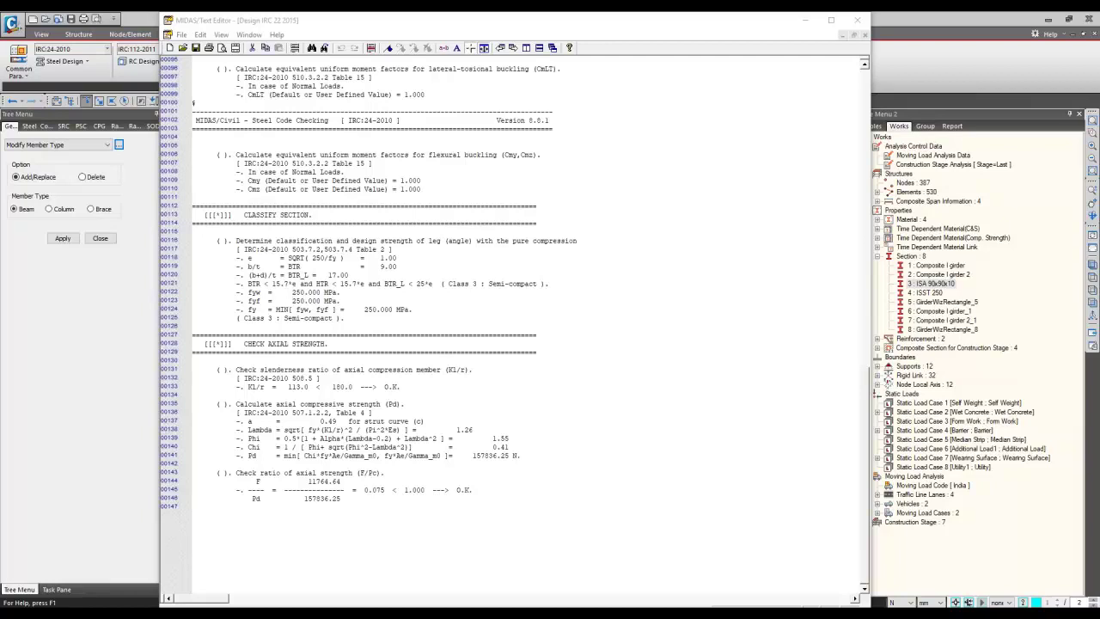
- Switch to IRC-24-2010.pdf in the browser and read clauses 503.7.2 to 503.7.4 on classification of cross-sections
key("alt+Tab")
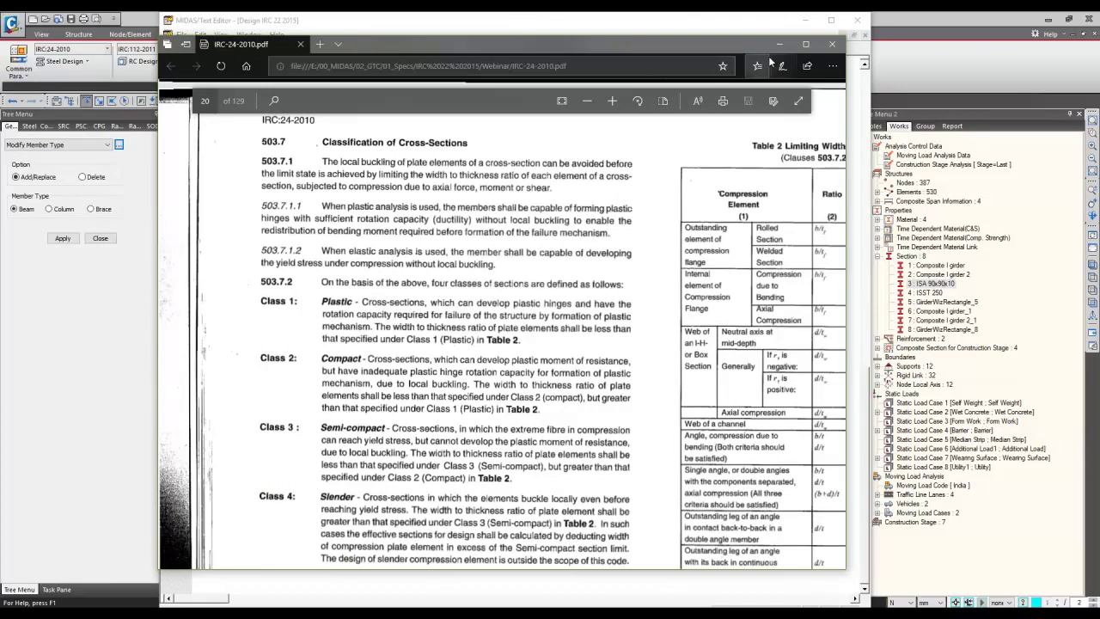
left_click_drag(760, 44, 582, 25)
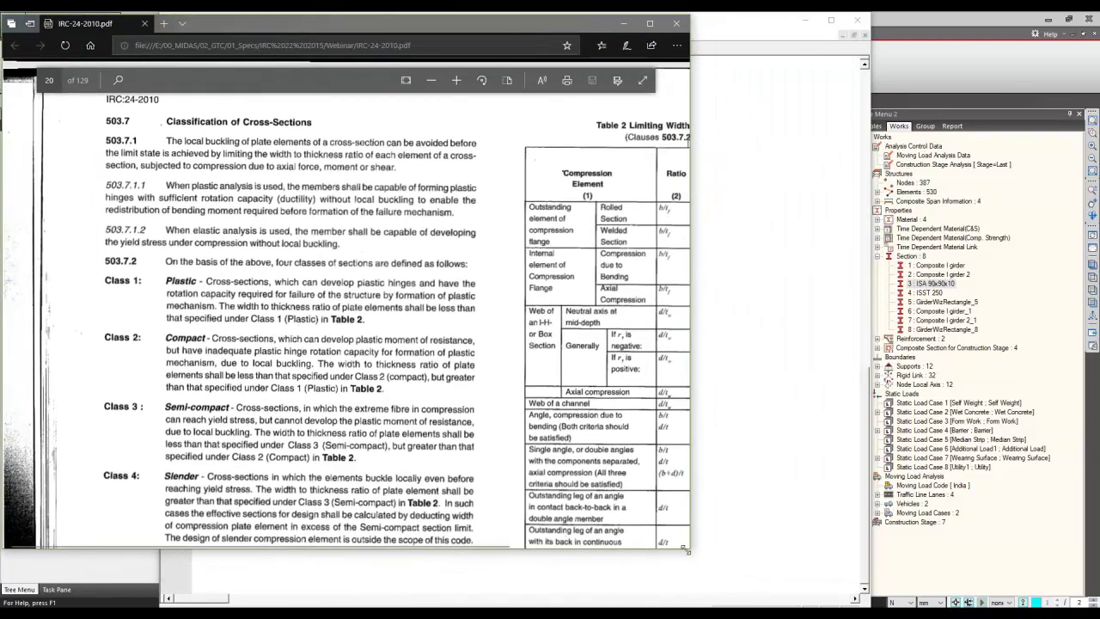
left_click_drag(656, 560, 565, 578)
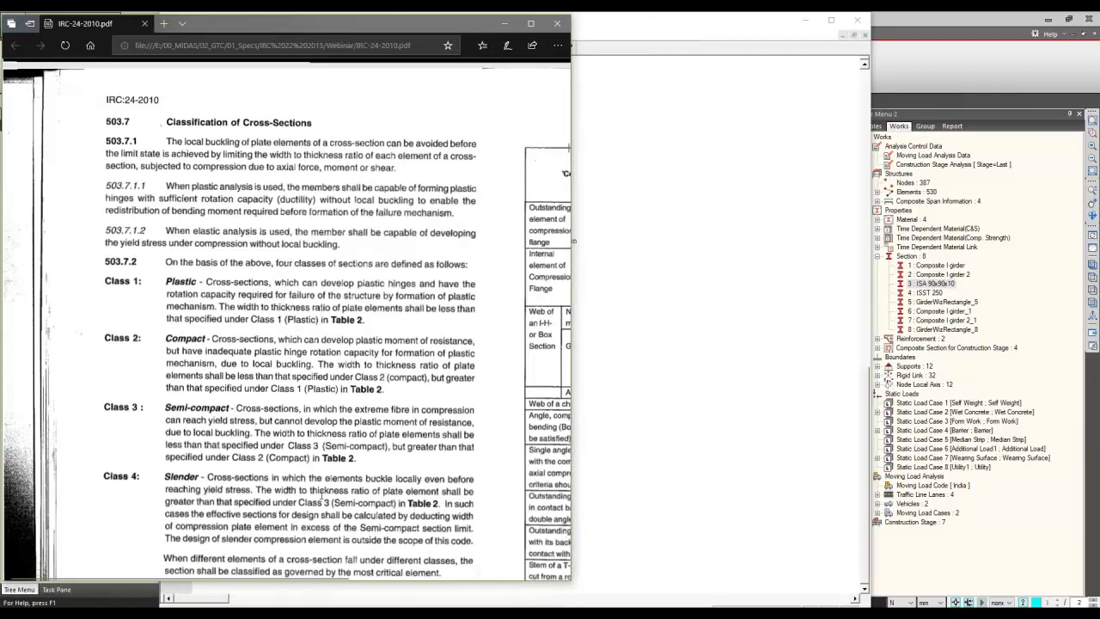
key("Down")
key("Down")
key("Down")
key("Down")
key("Down")
key("Down")
key("Down")
key("Down")
key("Down")
key("Down")
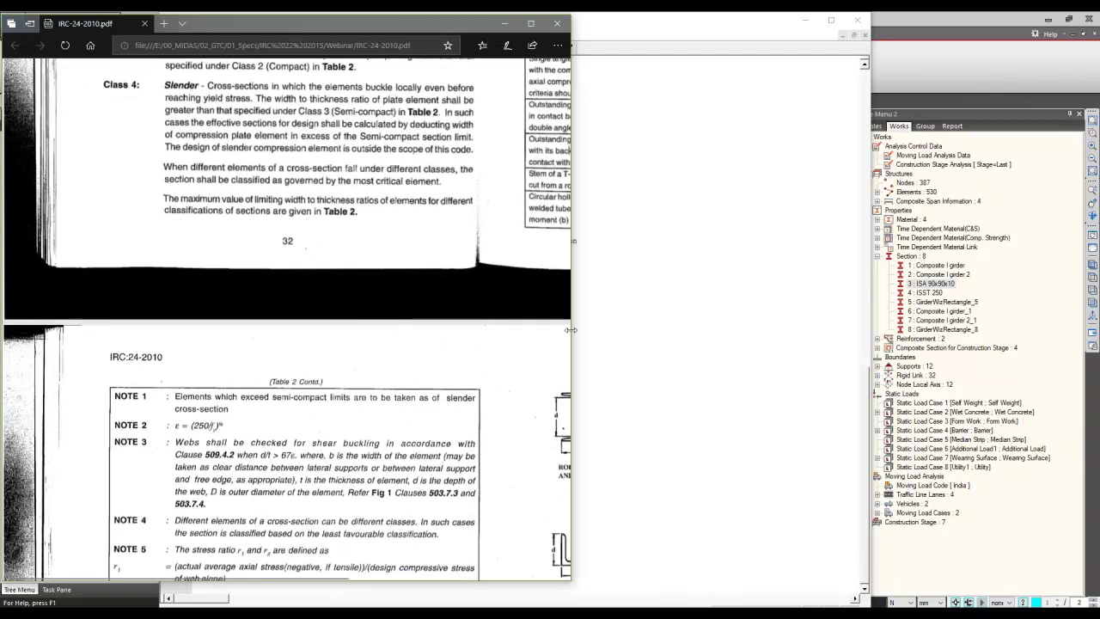
scroll(570, 331, "down", 5)
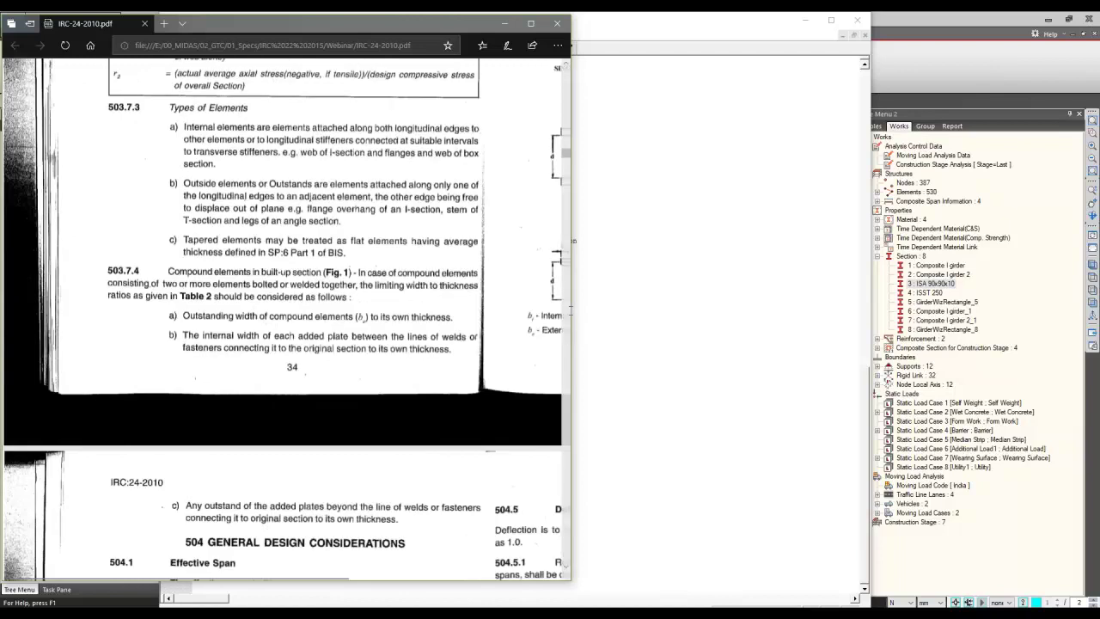
- Widen the PDF window to read Table 2 on limiting width to thickness ratios, and return to the detailed member report
left_click_drag(570, 307, 973, 325)
scroll(617, 374, "up", 2)
scroll(610, 360, "down", 10)
scroll(598, 334, "up", 2)
scroll(599, 334, "down", 1)
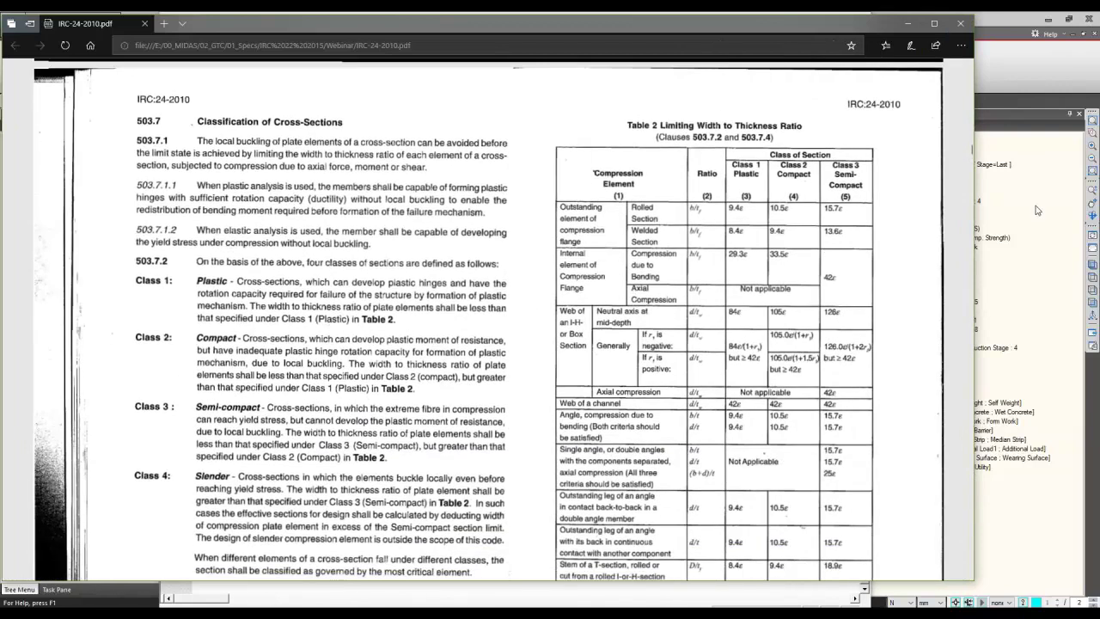
left_click(387, 598)
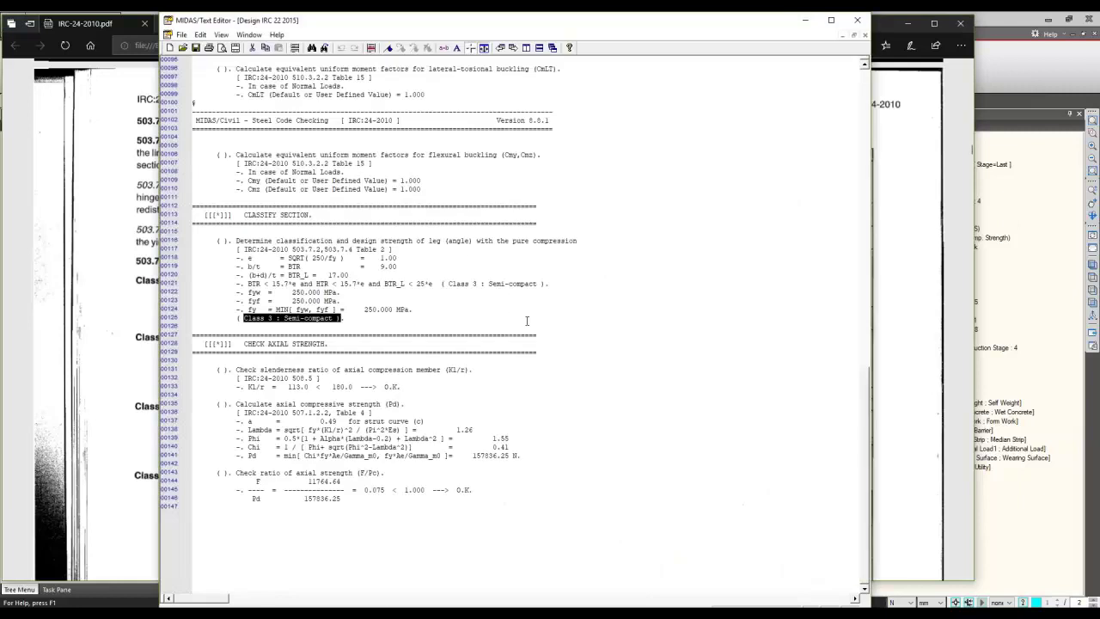
- Compare the report's clause 503.7.2 and 503.7.4 reference with Table 2 in IRC-24-2010.pdf, and return to the member report
left_click_drag(389, 249, 229, 250)
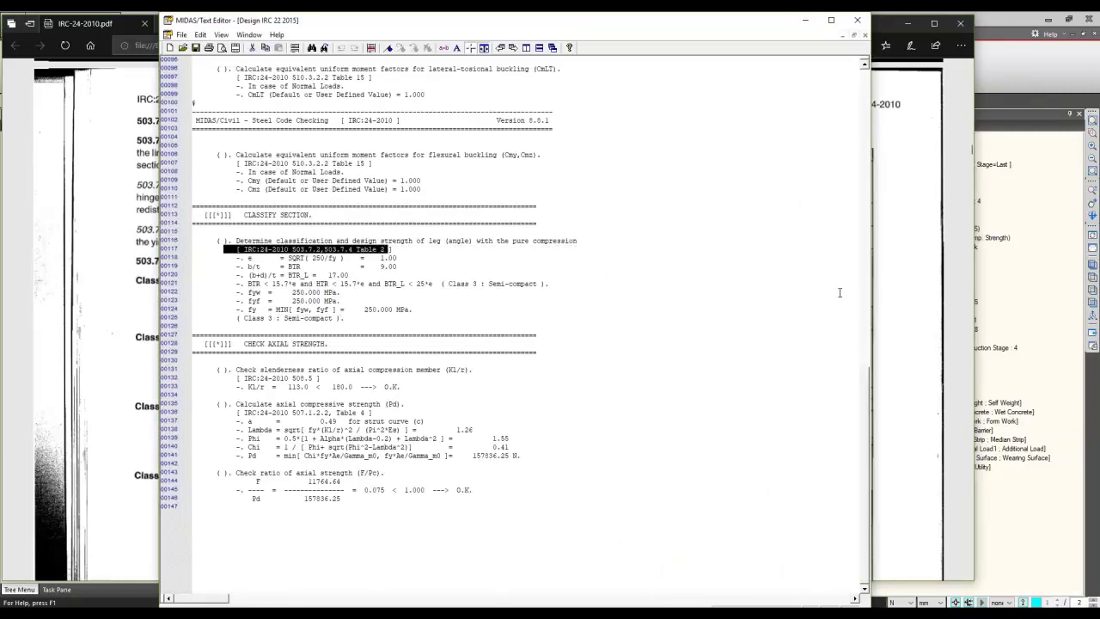
left_click(905, 269)
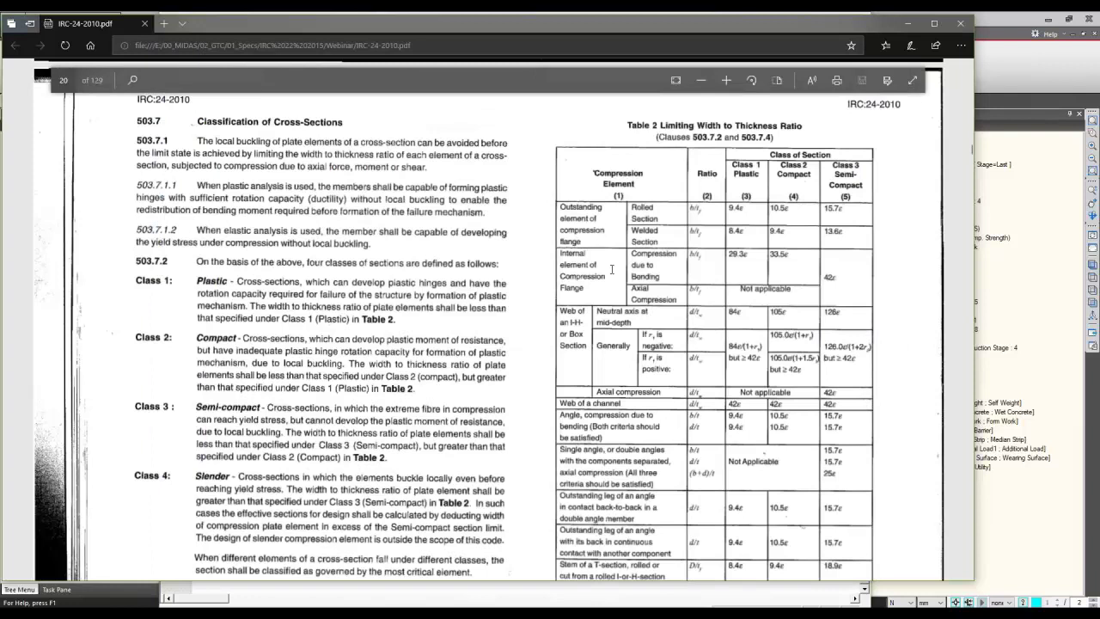
scroll(612, 268, "down", 3)
scroll(611, 221, "up", 3)
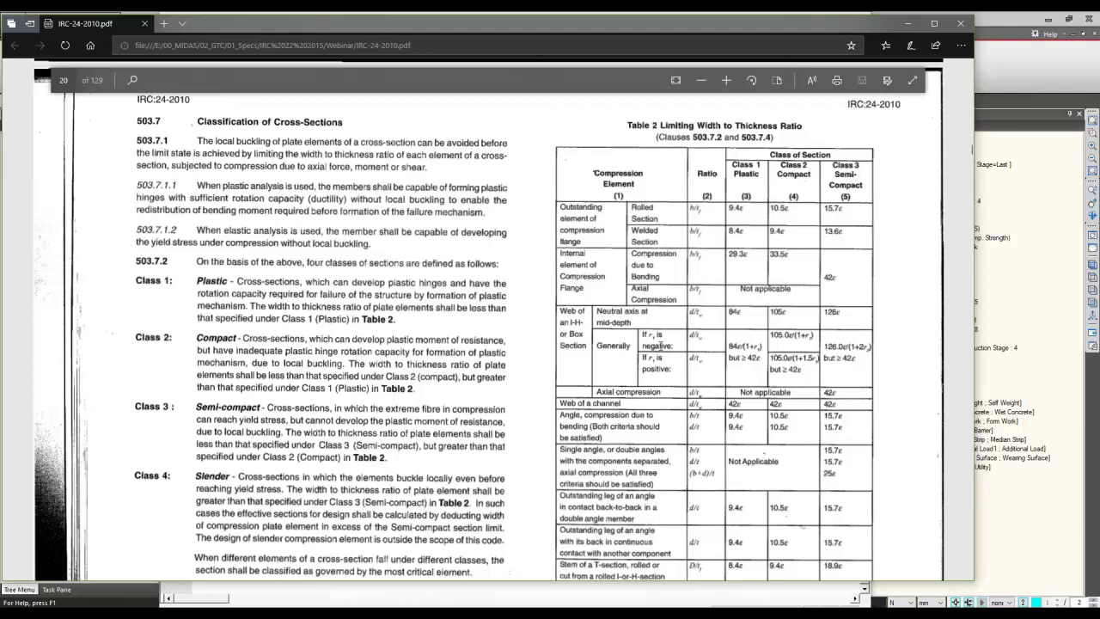
key("alt+Tab")
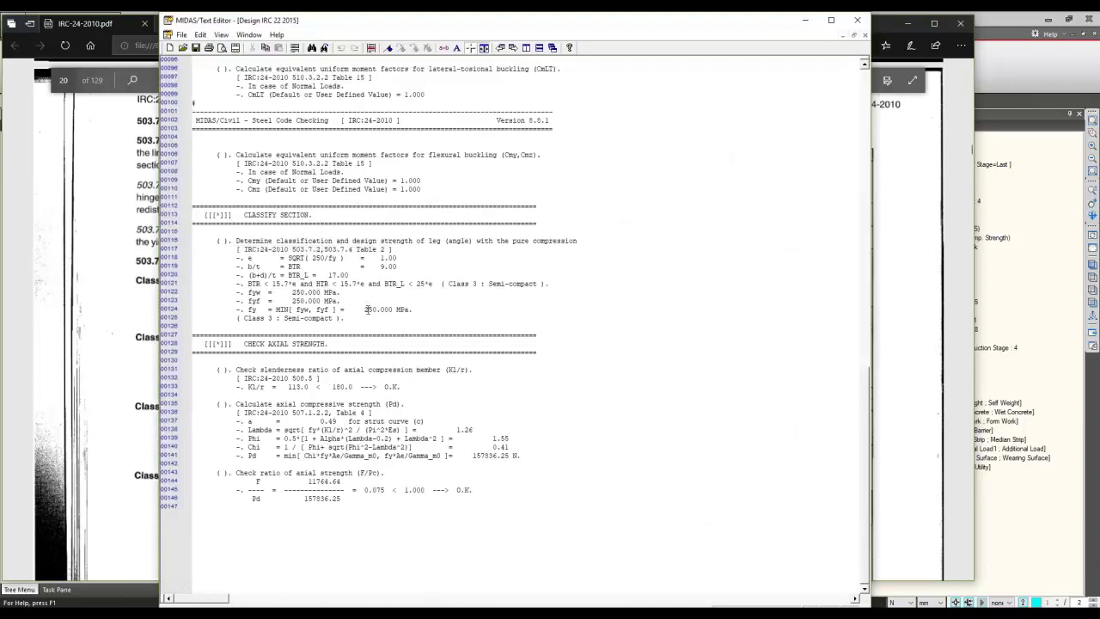
- Examine the slenderness ratio check and the axial compressive strength calculation in the member 2 report
left_click(358, 327)
scroll(447, 323, "down", 1)
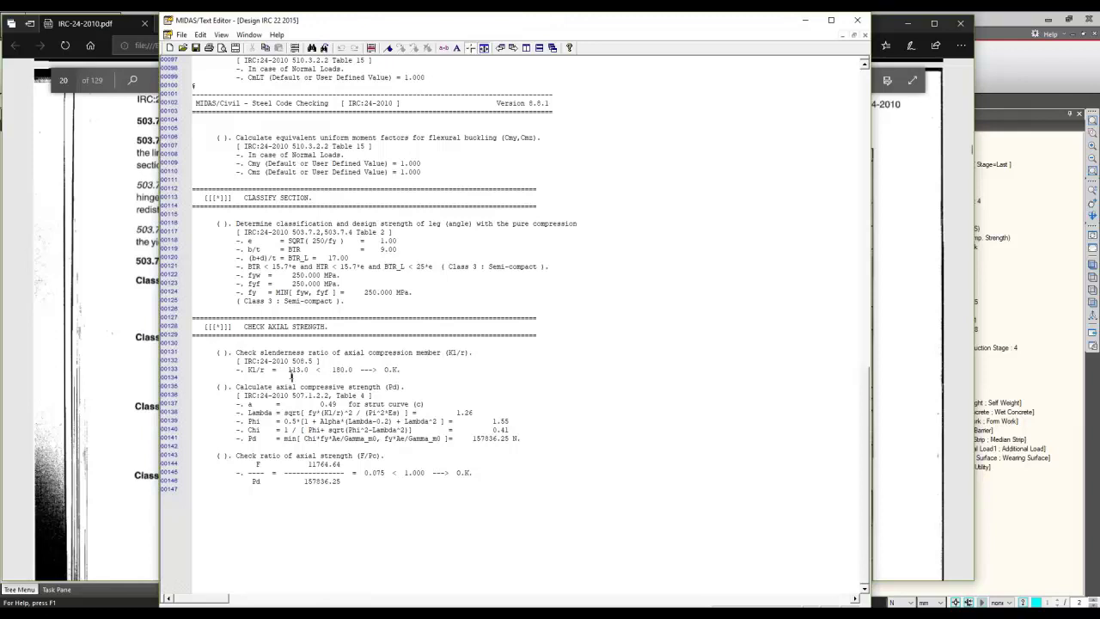
left_click_drag(292, 377, 275, 371)
scroll(410, 372, "down", 3)
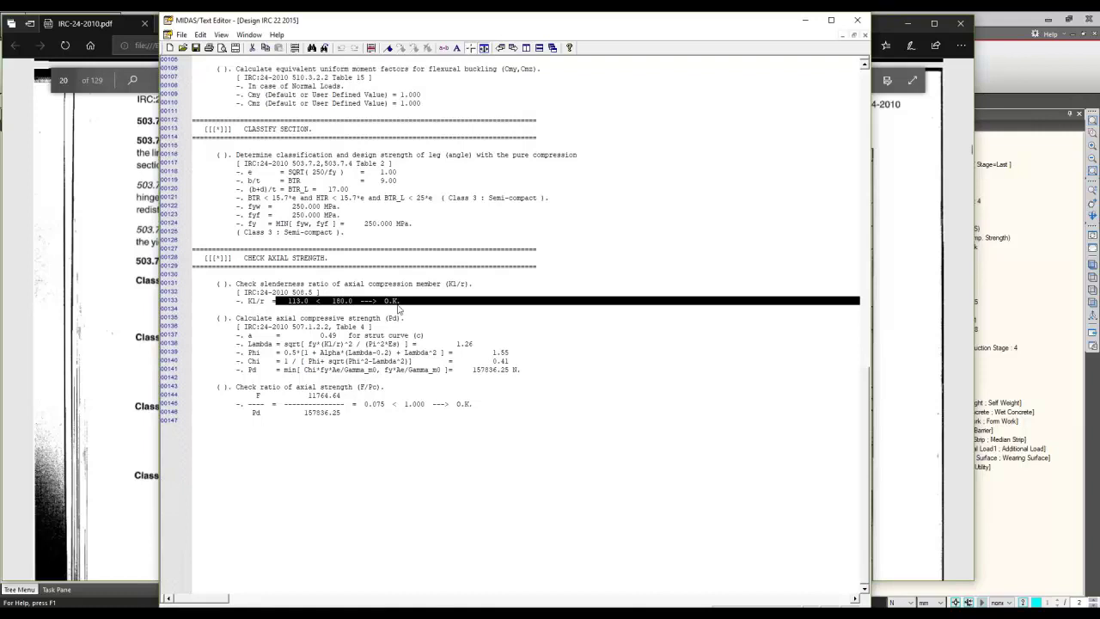
left_click(396, 301)
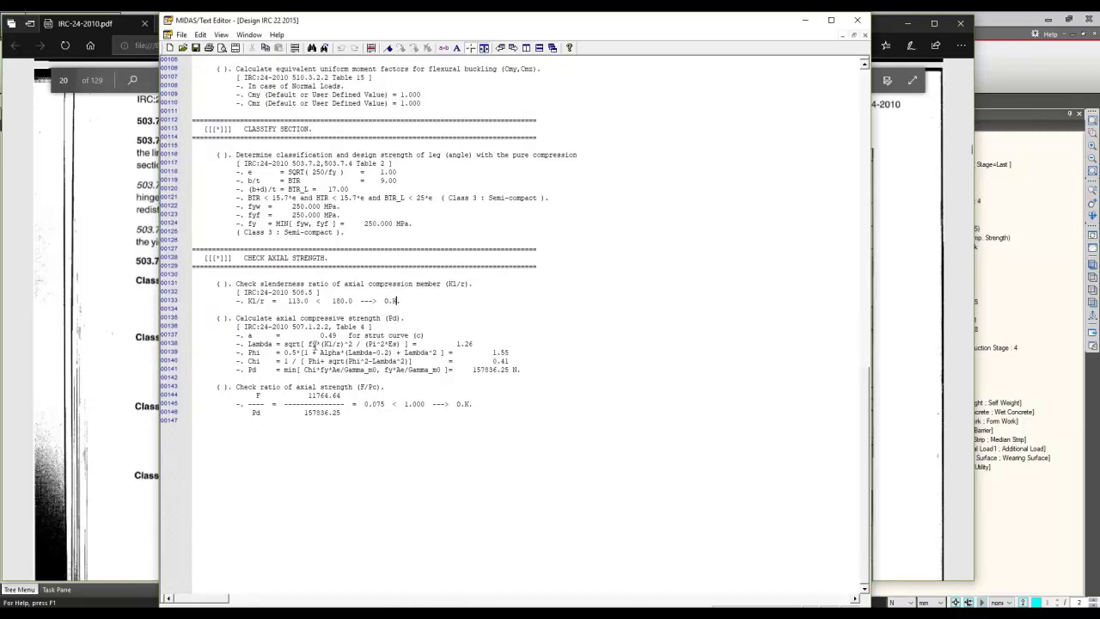
left_click_drag(296, 338, 445, 404)
left_click(445, 411)
- Switch to IRC-24-2010.pdf, browse from Table 2 to the design compressive stress tables, and return to the member report
left_click(939, 280)
scroll(624, 332, "down", 1)
scroll(631, 361, "down", 20)
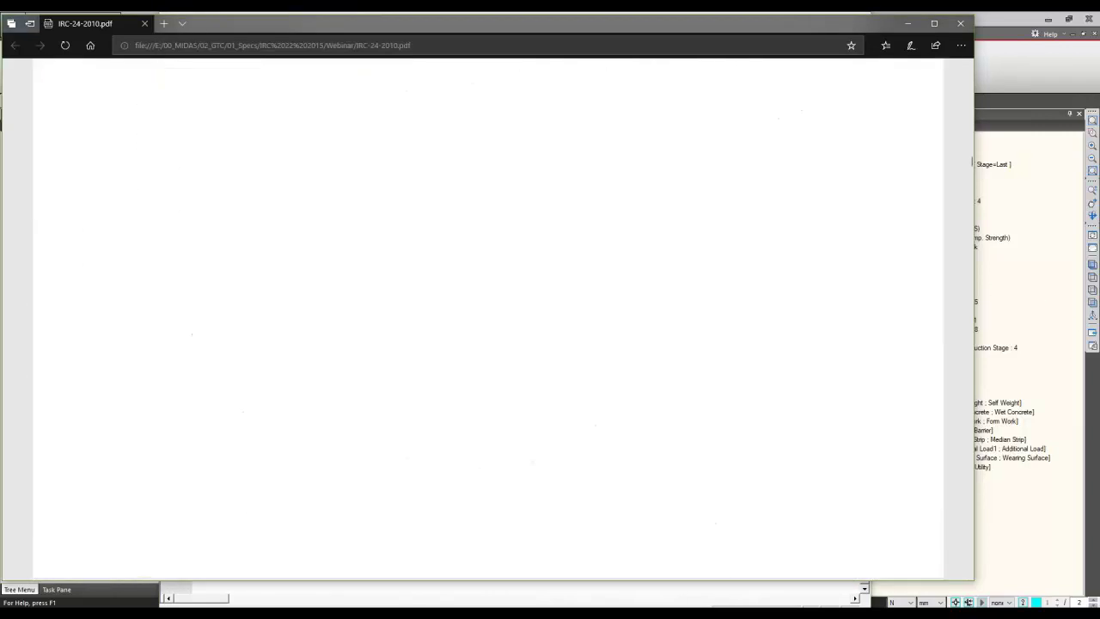
scroll(639, 396, "down", 8)
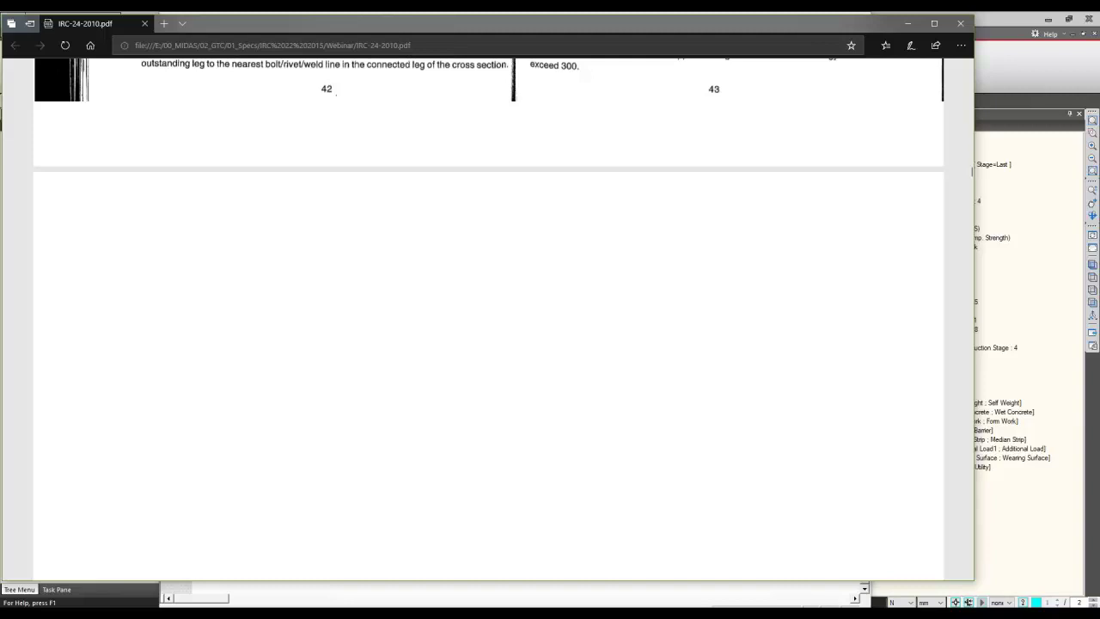
key("alt+Tab")
- Review the axial strength ratio check of member 2 in the report, and close the code checking results in MIDAS Civil
double_click(380, 385)
scroll(367, 407, "down", 2)
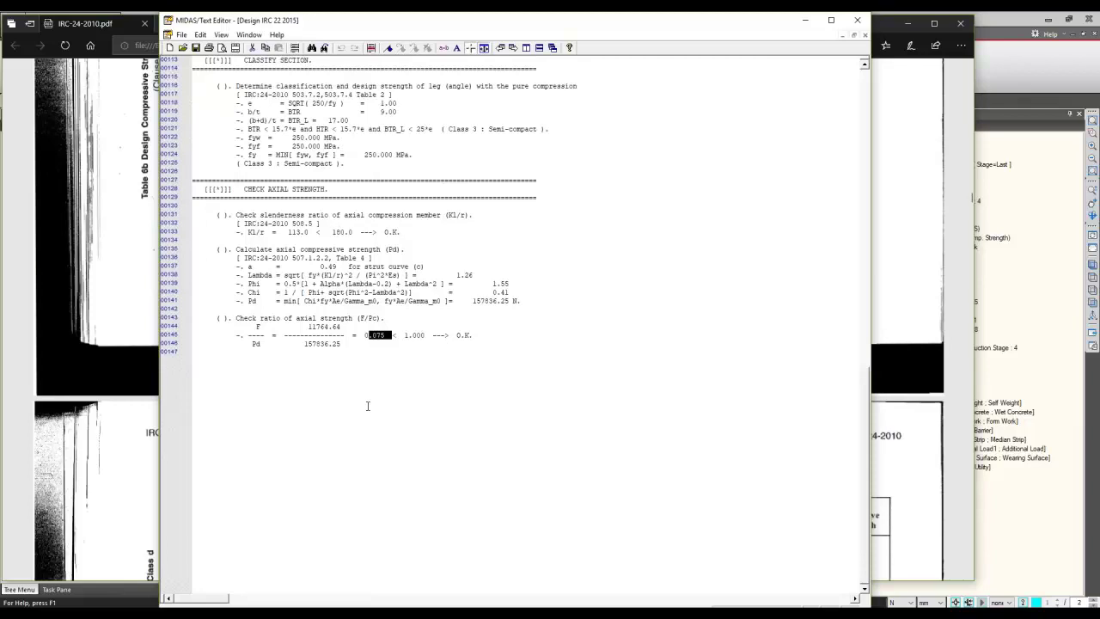
left_click(362, 335)
left_click_drag(389, 340, 369, 340)
left_click(368, 342)
scroll(481, 301, "up", 8)
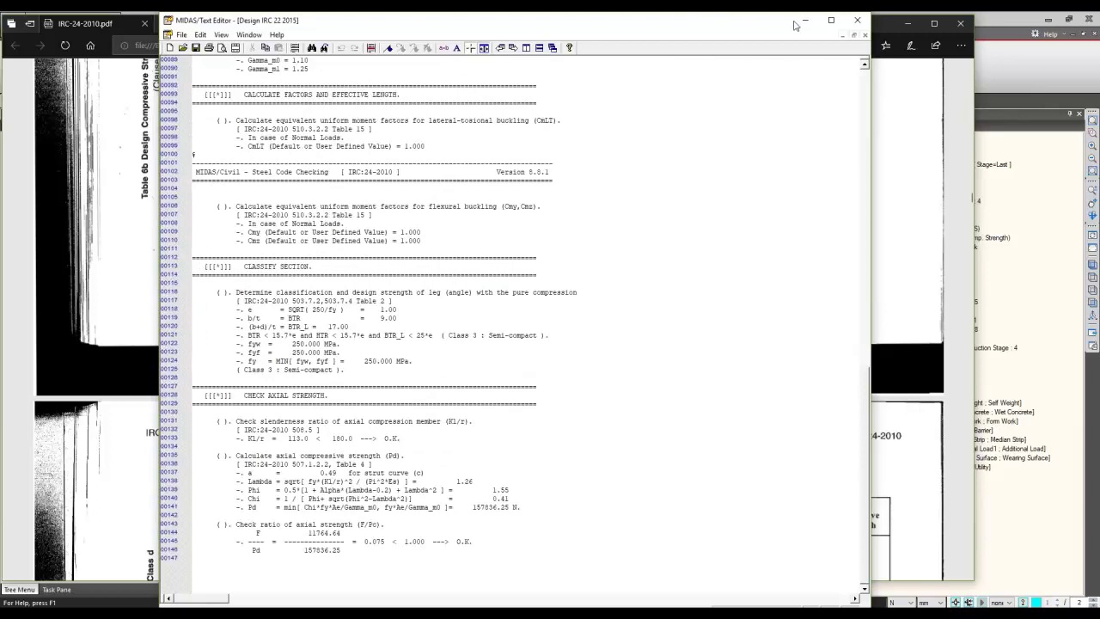
left_click(1059, 249)
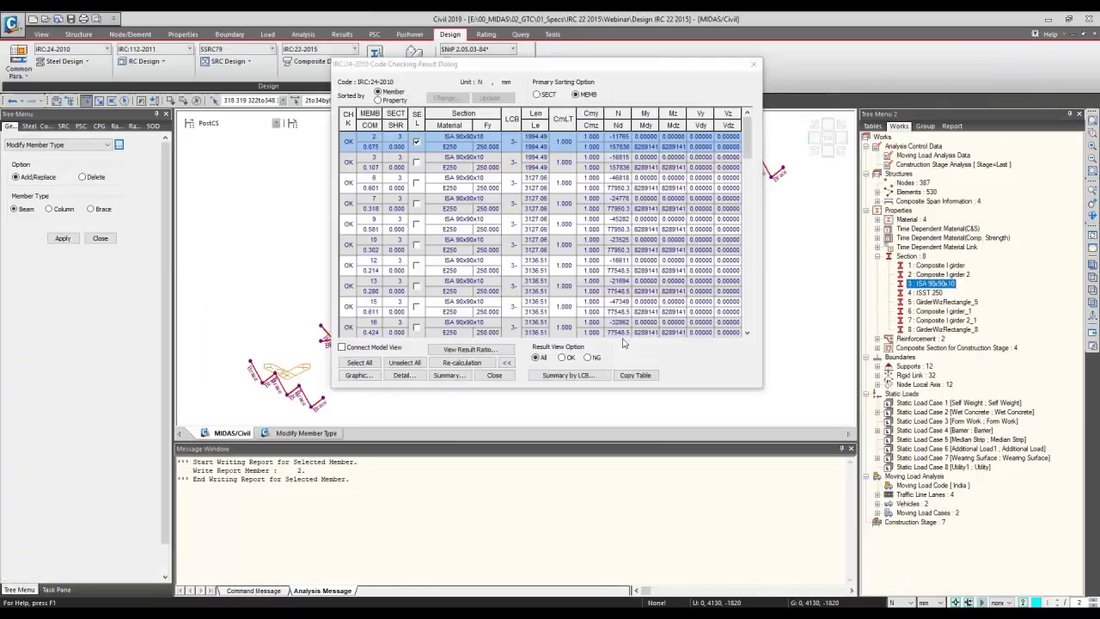
left_click(755, 64)
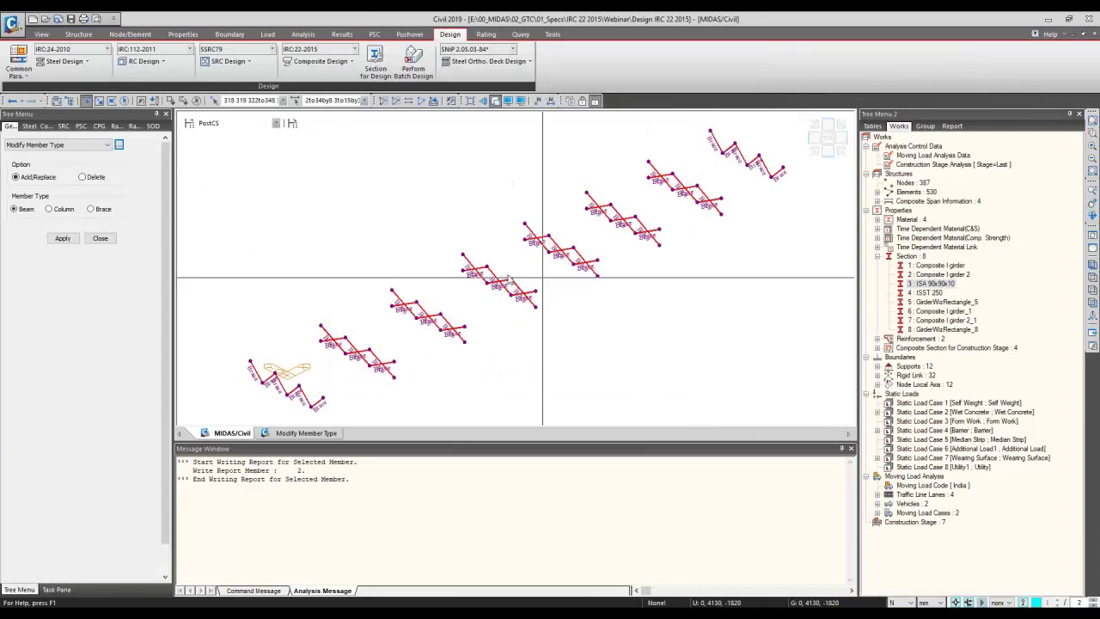
- Clear the current selection, display the entire model and select all elements with the ISST 250 section
left_click(196, 101)
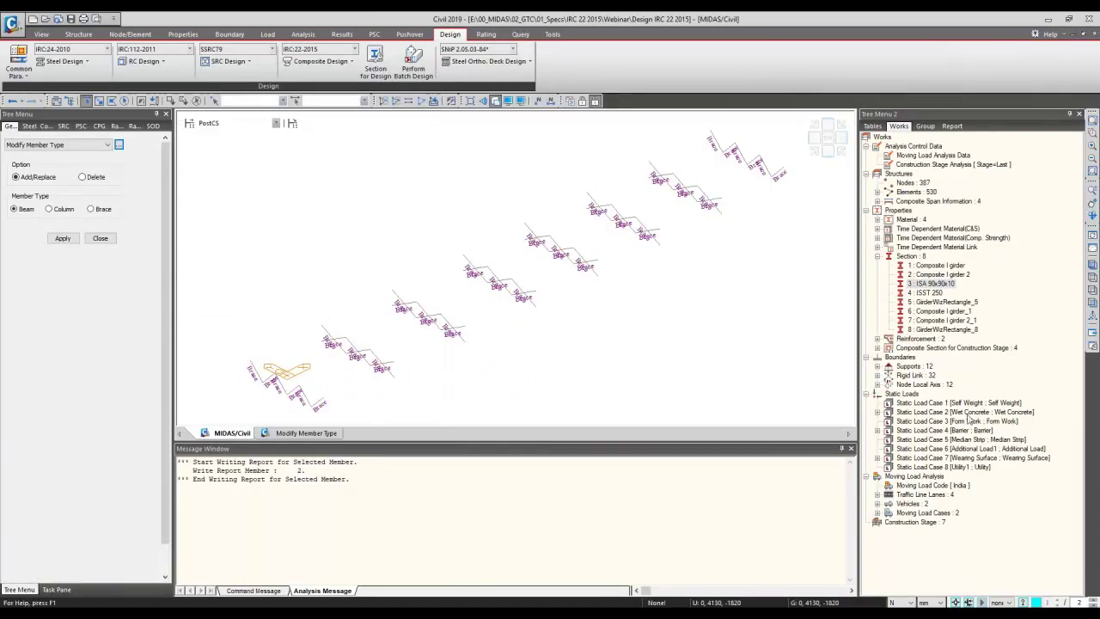
double_click(935, 292)
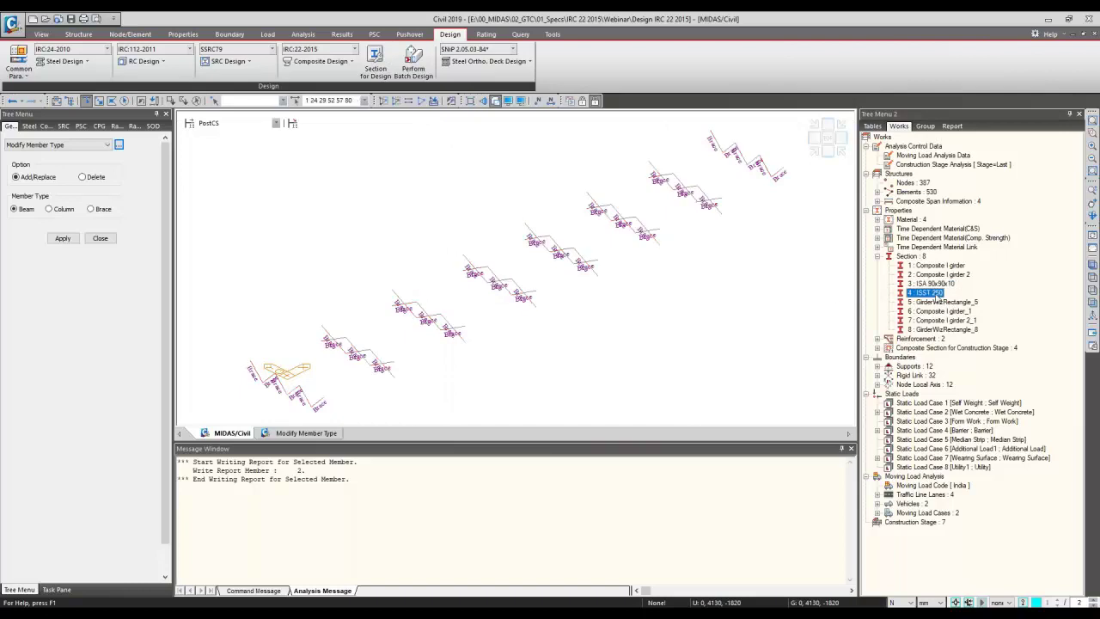
left_click(409, 100)
double_click(935, 292)
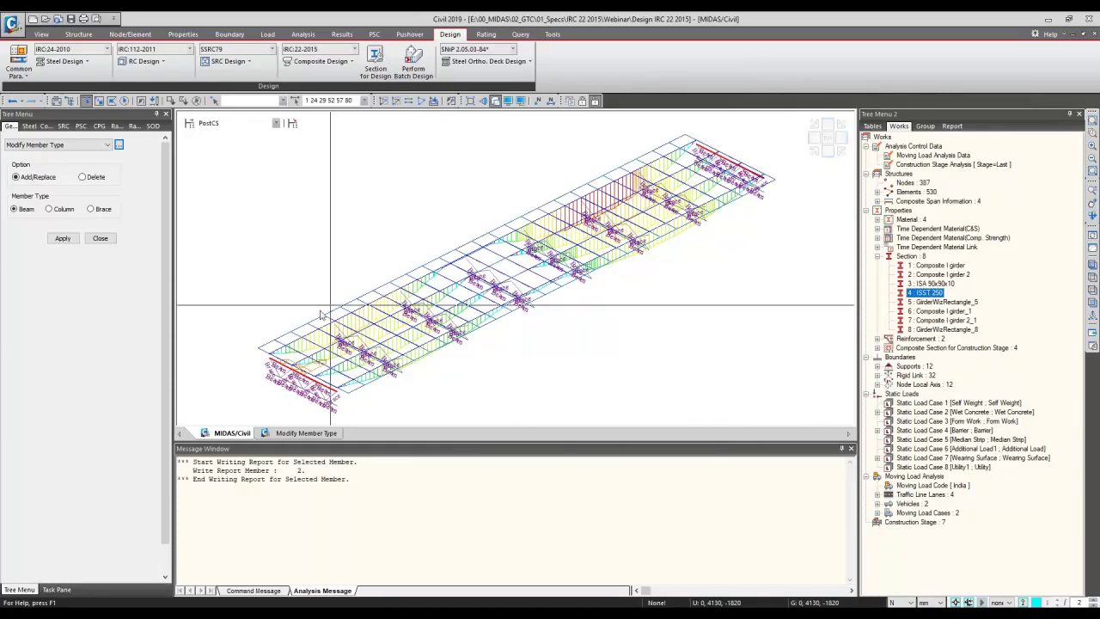
- Run the IRC:24-2010 steel code check on the selected ISST 250 members and expand the results table
left_click(87, 64)
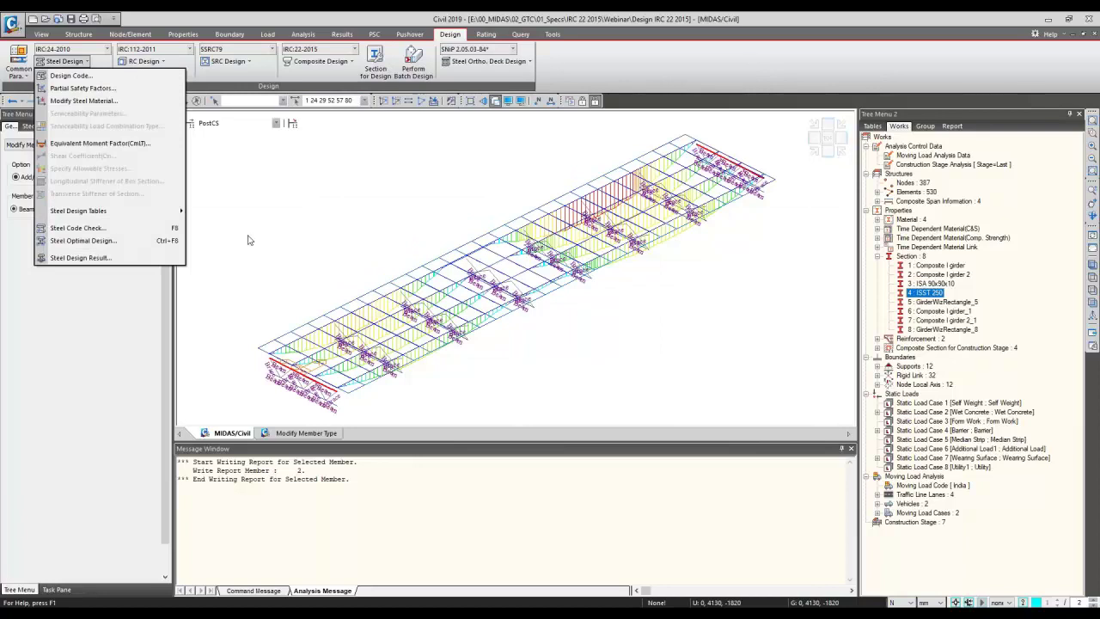
left_click(79, 228)
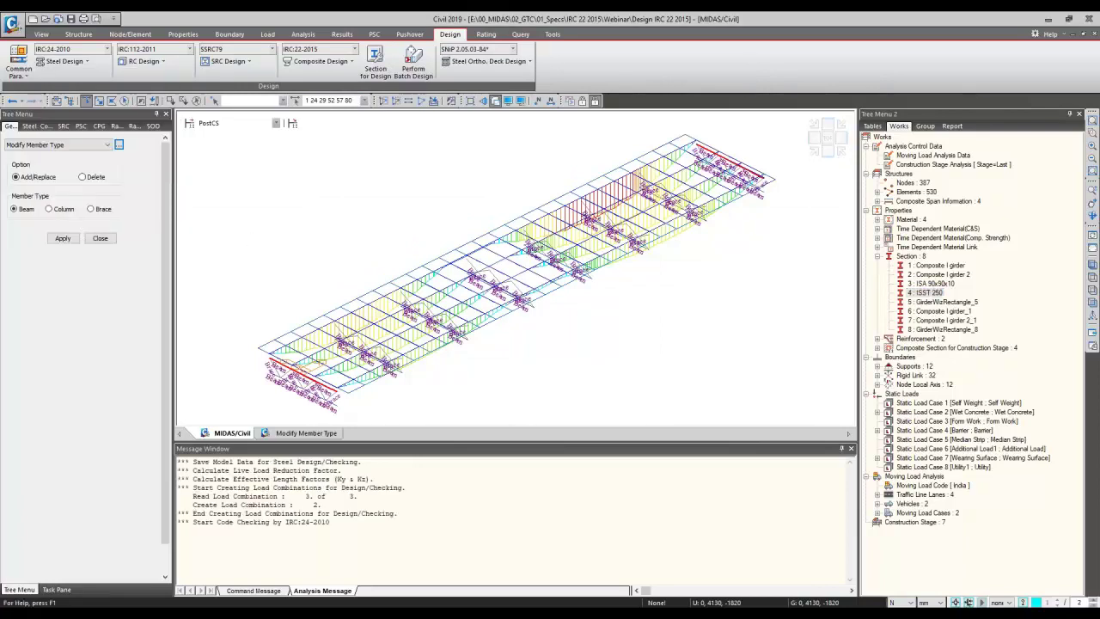
left_click(177, 317)
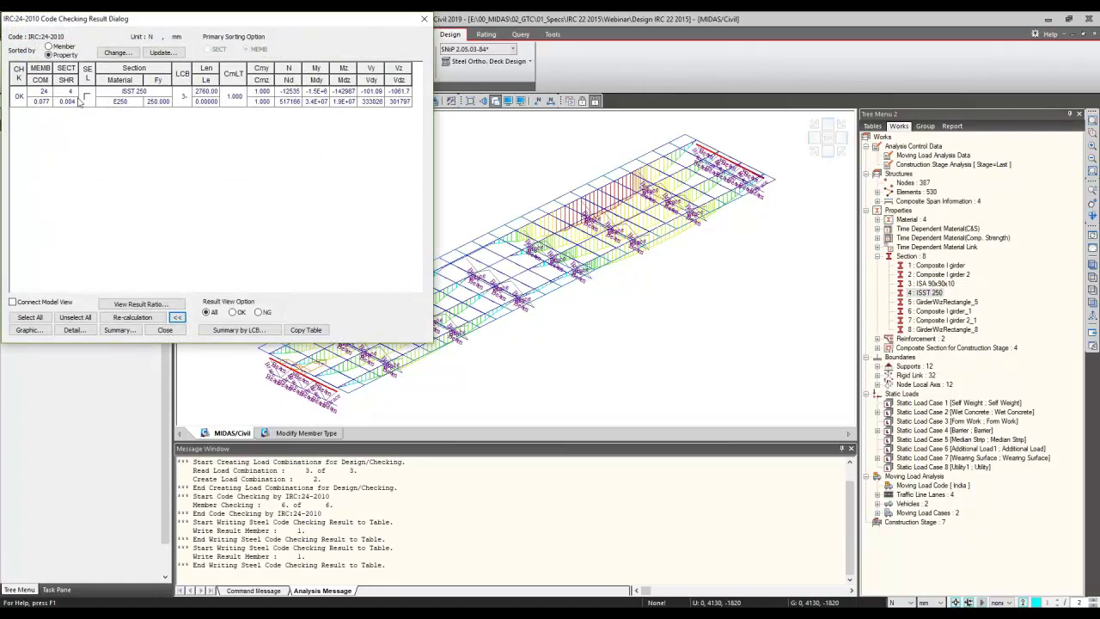
- Filter the code check results for NG members, restore all results and sort them by member
left_click(258, 311)
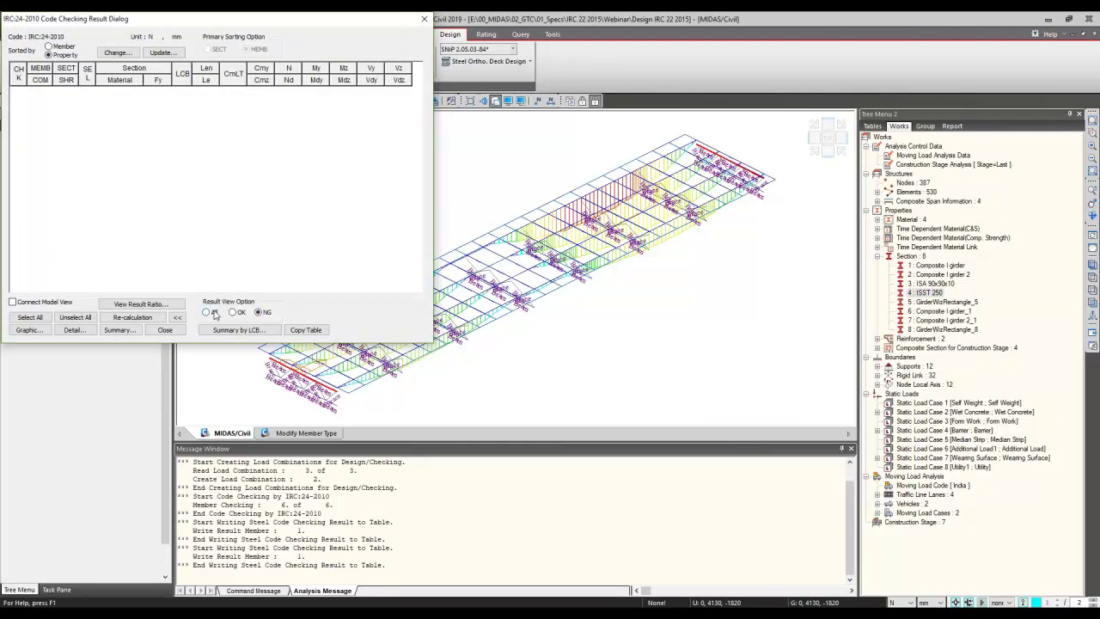
left_click(214, 313)
left_click(48, 46)
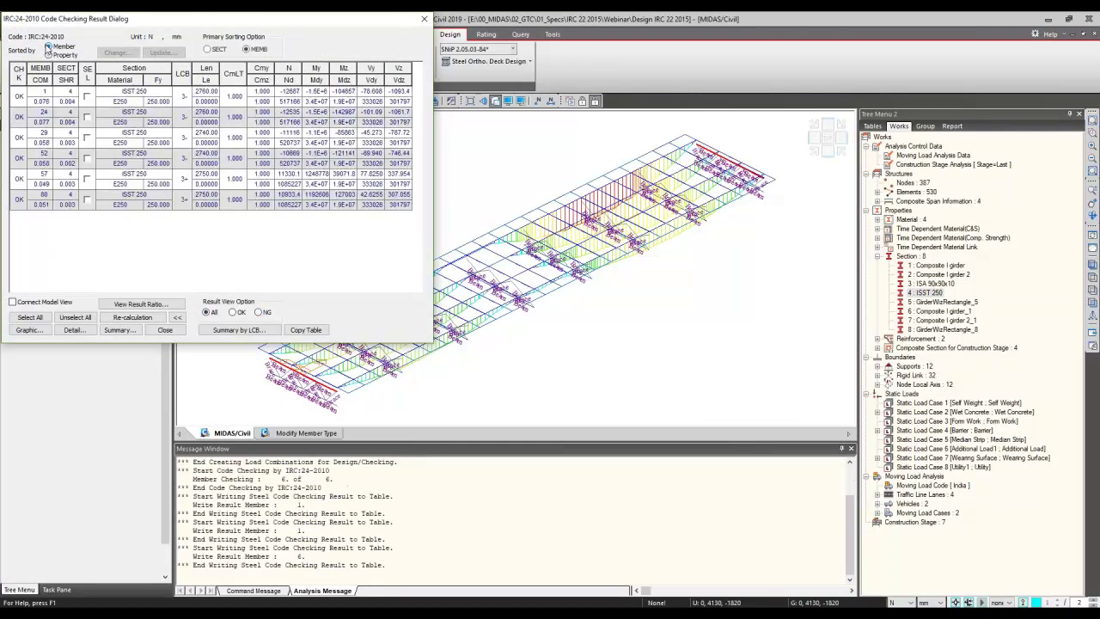
- Open the graphic report of member 1, enlarge it to read the checking results, and close it
left_click(87, 96)
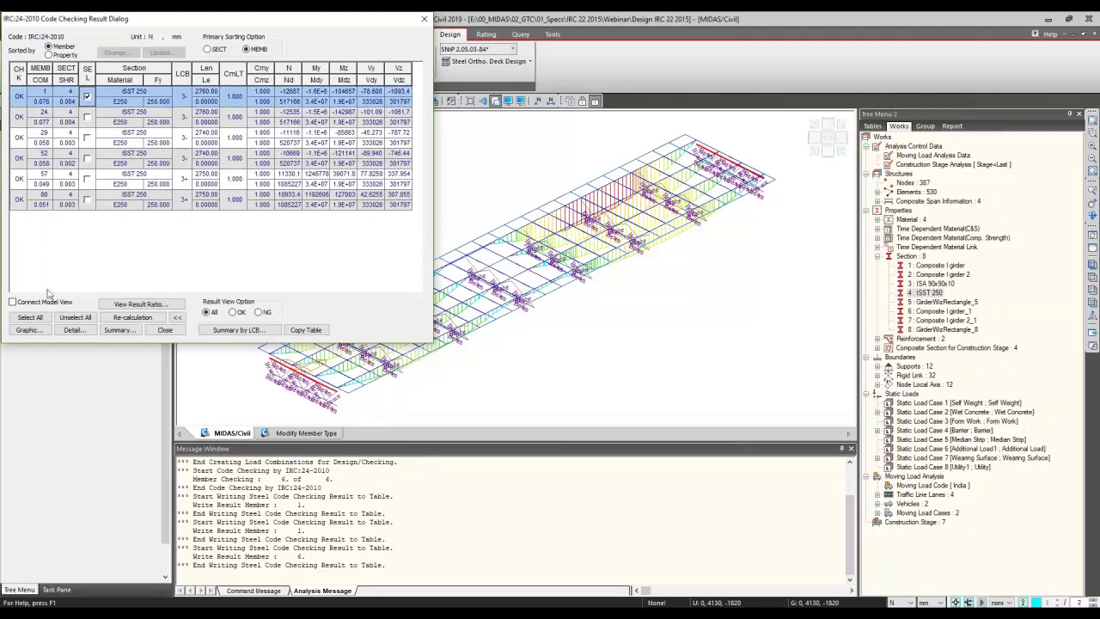
left_click(35, 333)
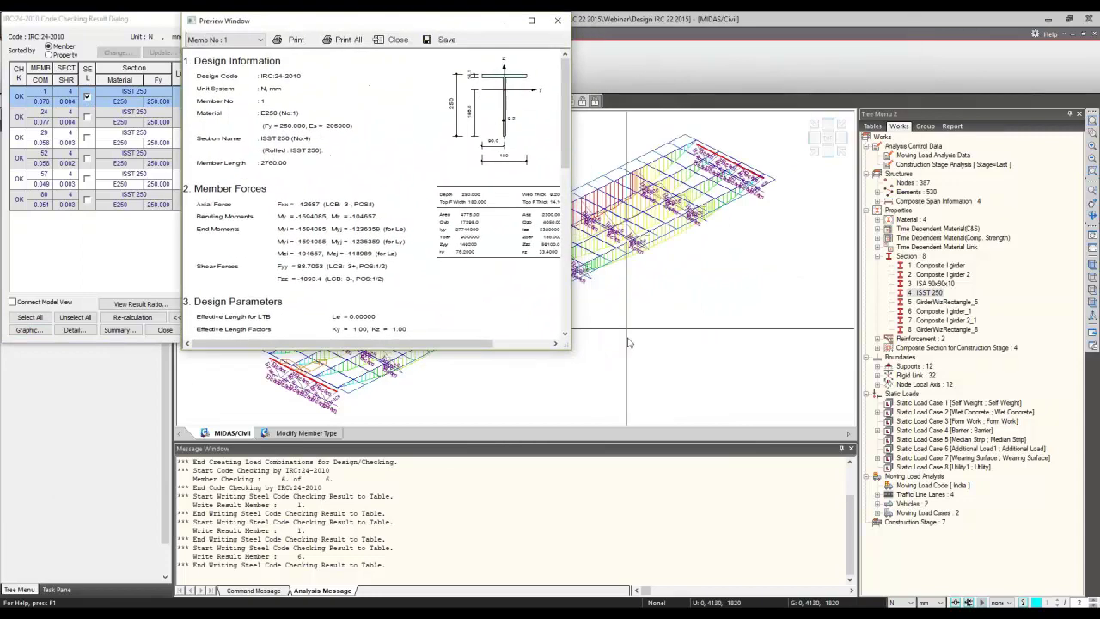
left_click_drag(572, 348, 878, 520)
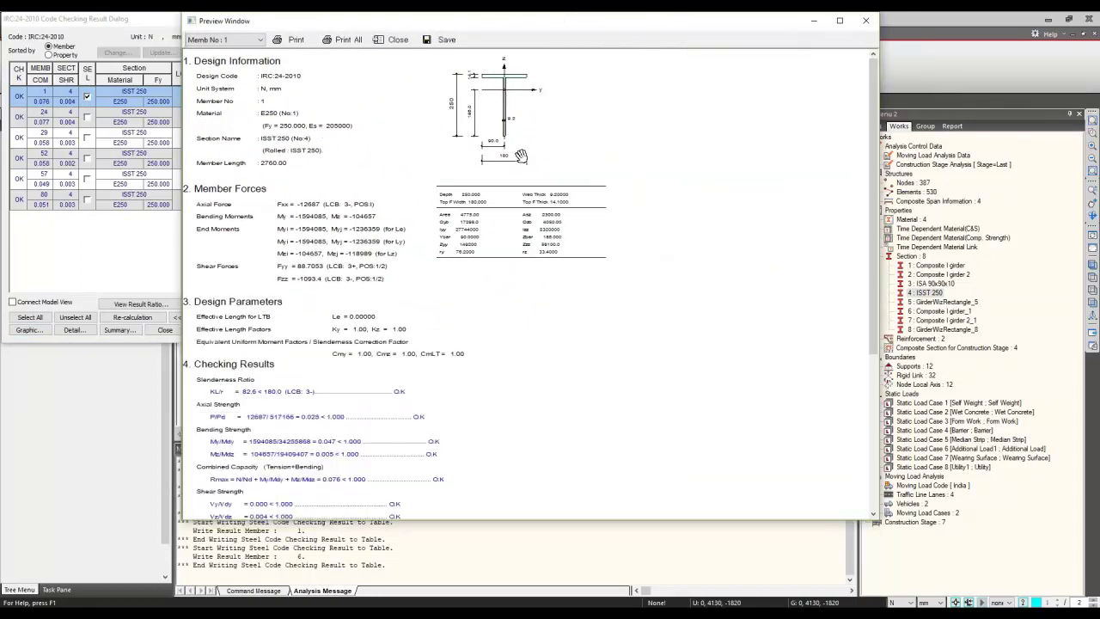
scroll(534, 206, "down", 3)
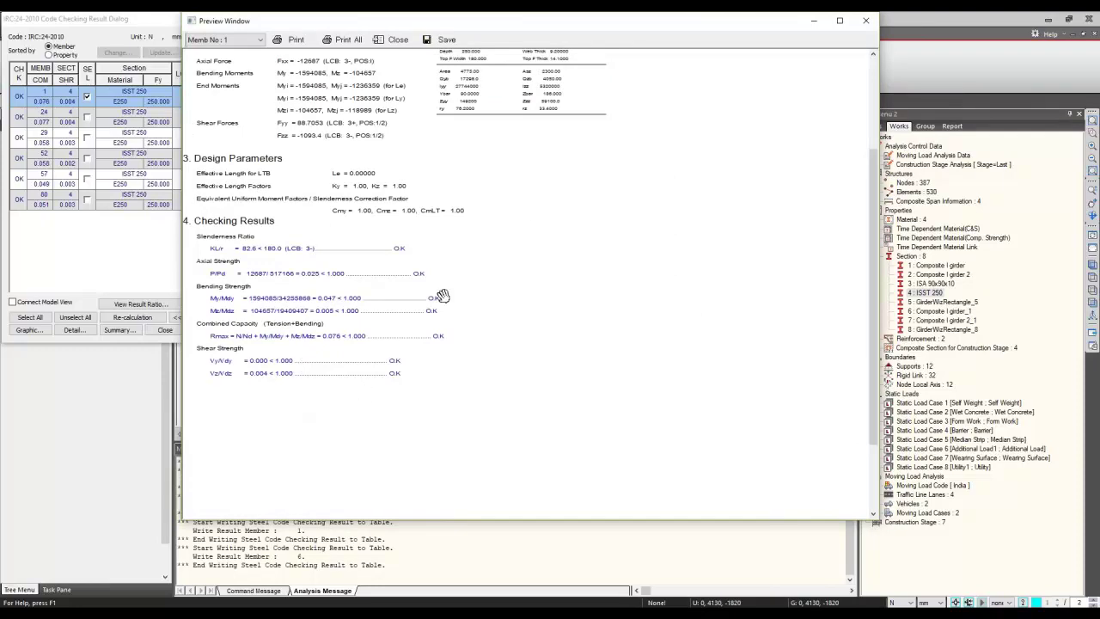
left_click(865, 20)
- Set the model's unit system to kN and m
left_click(902, 601)
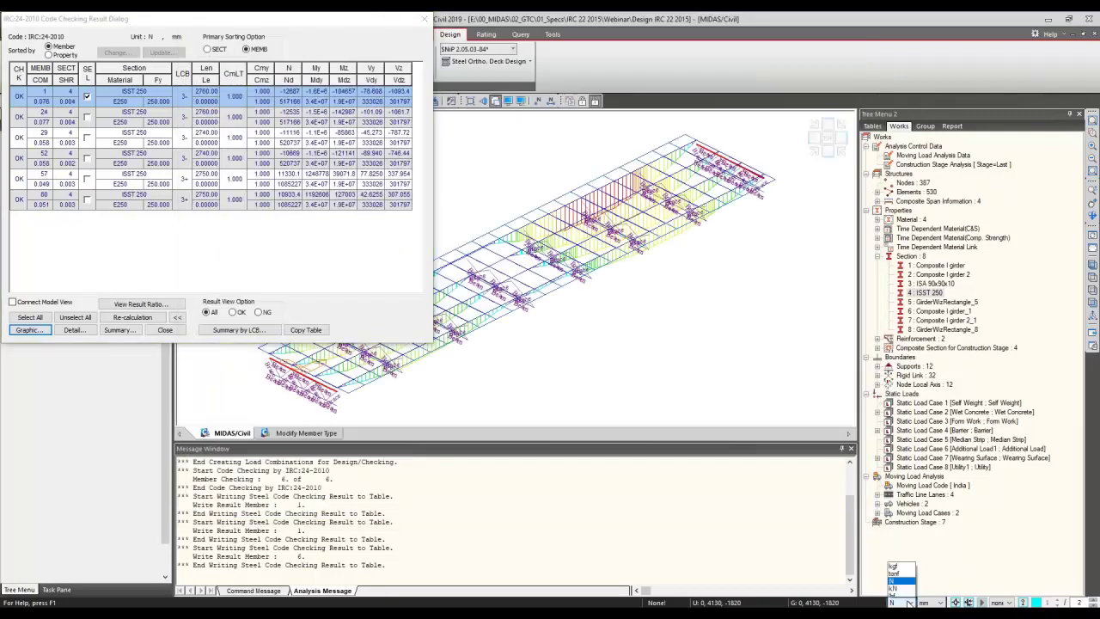
left_click(897, 591)
left_click(925, 601)
left_click(921, 582)
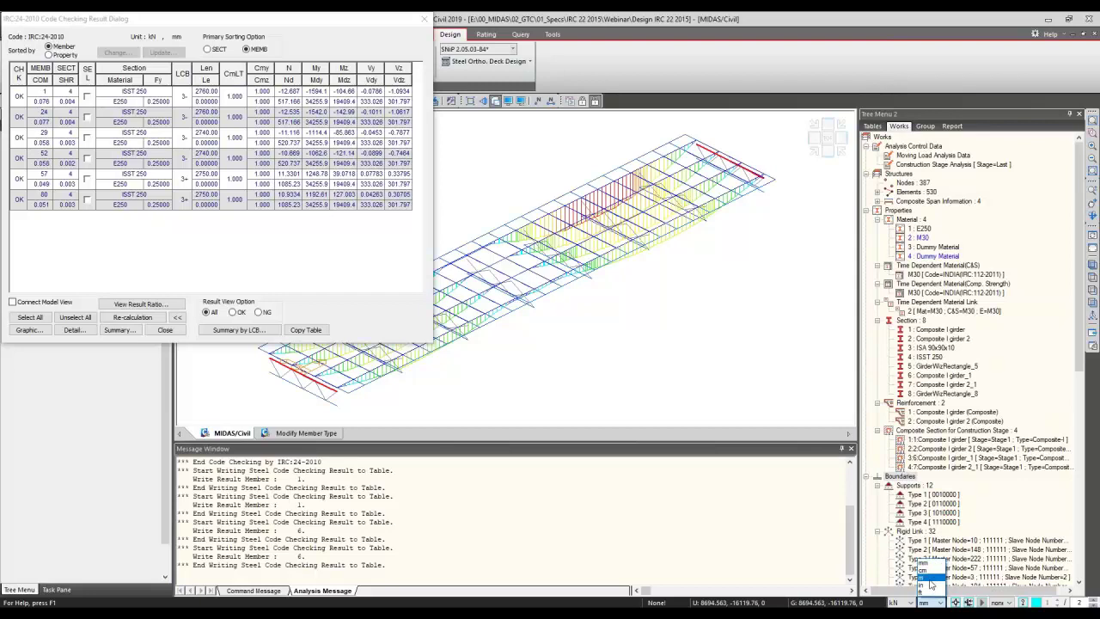
- Reopen the graphic report of member 1 in the new units, review its forces and strength checks, and close it
left_click(86, 96)
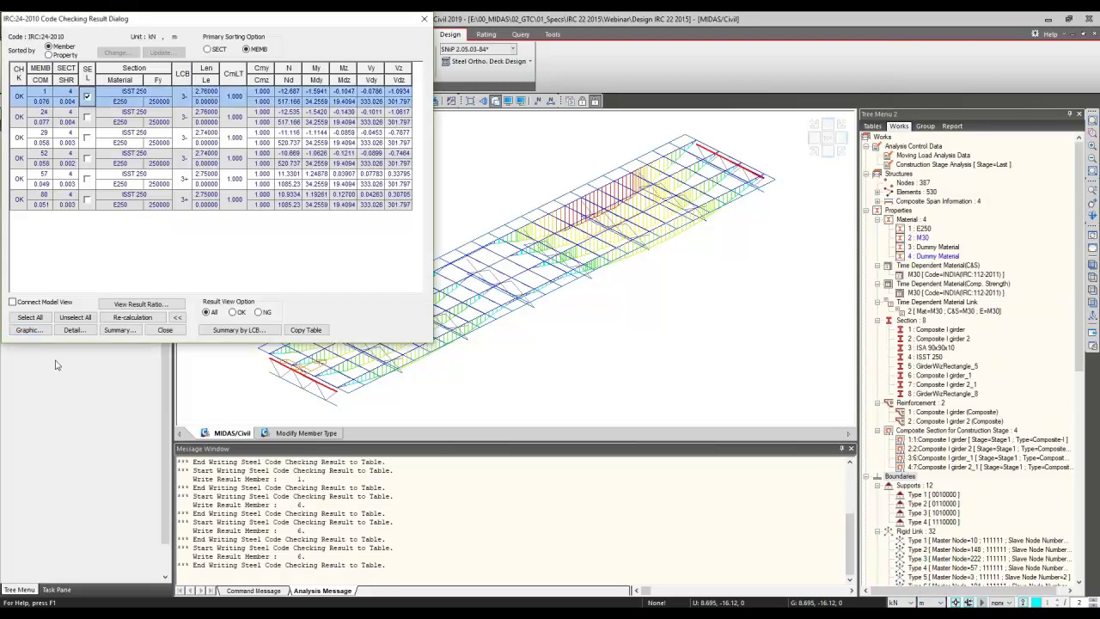
left_click(74, 330)
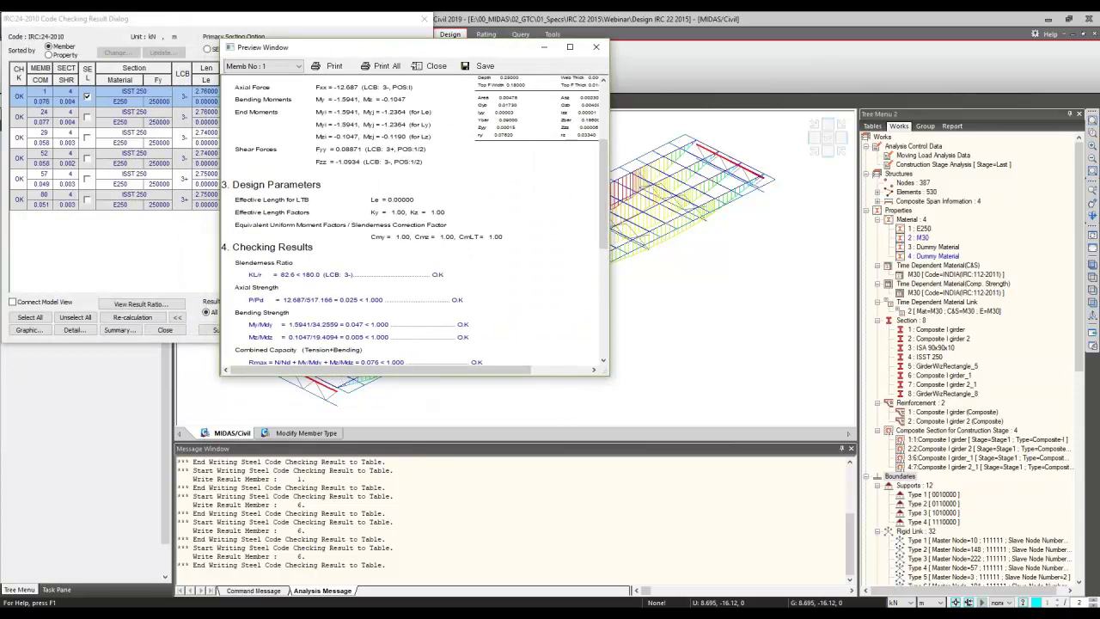
left_click_drag(606, 373, 787, 538)
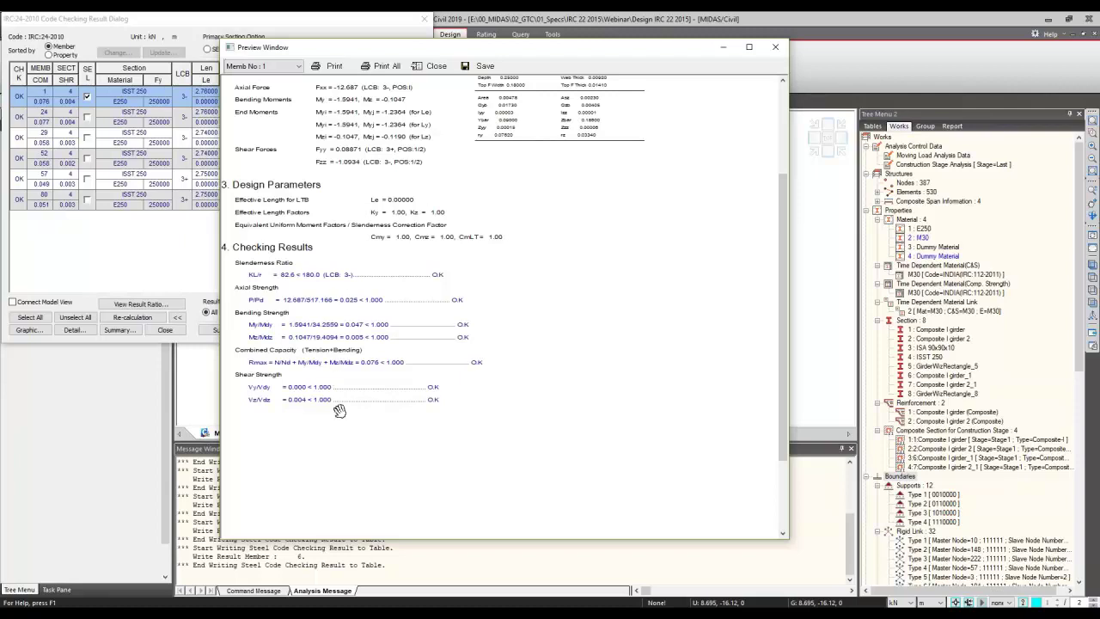
scroll(348, 385, "up", 3)
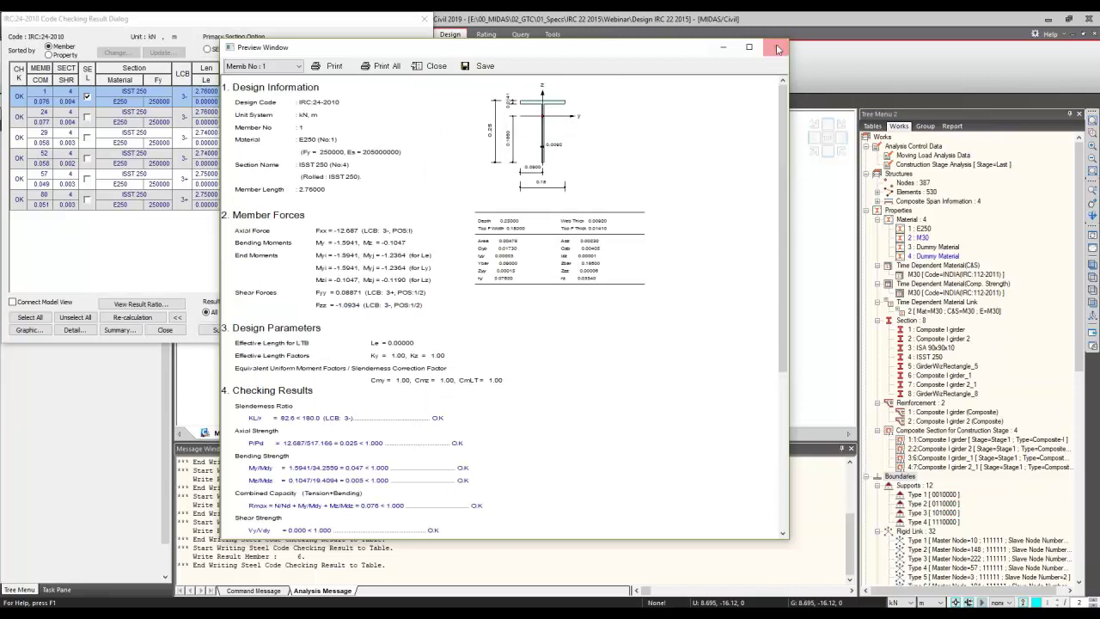
left_click(775, 47)
- Open the detailed code checking report of member 1 and read its section properties, design factors and section classification
left_click(73, 330)
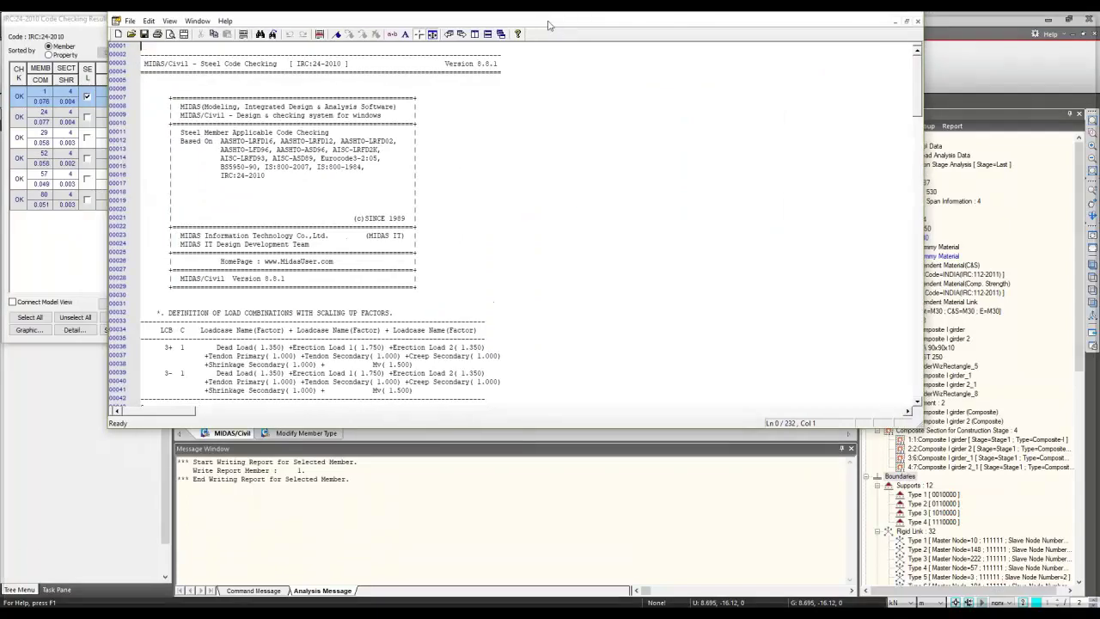
scroll(631, 298, "down", 17)
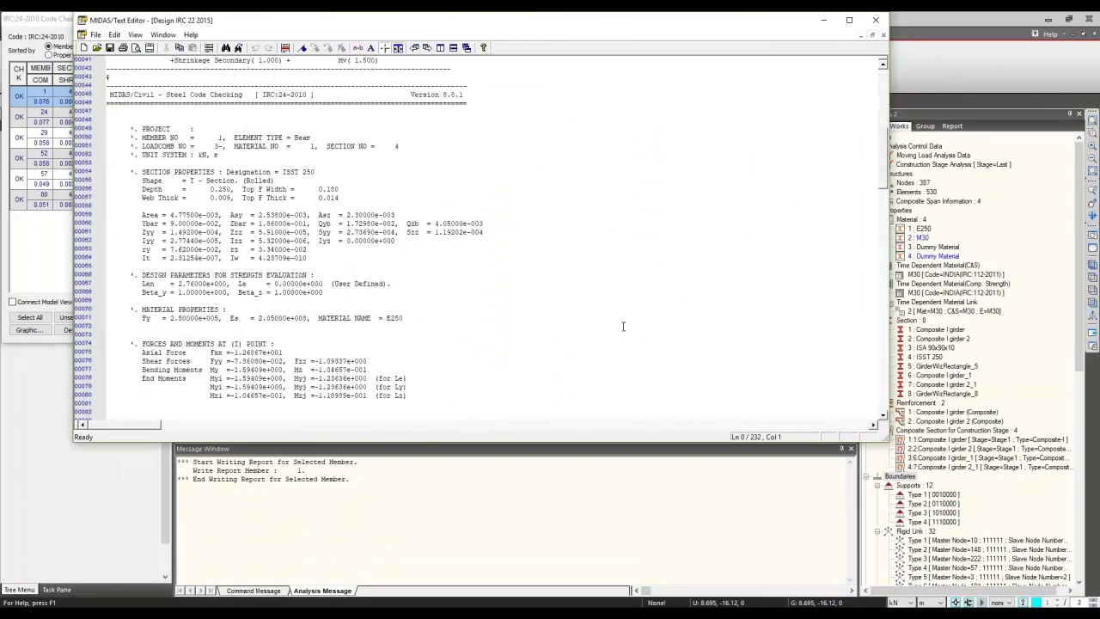
scroll(158, 206, "down", 8)
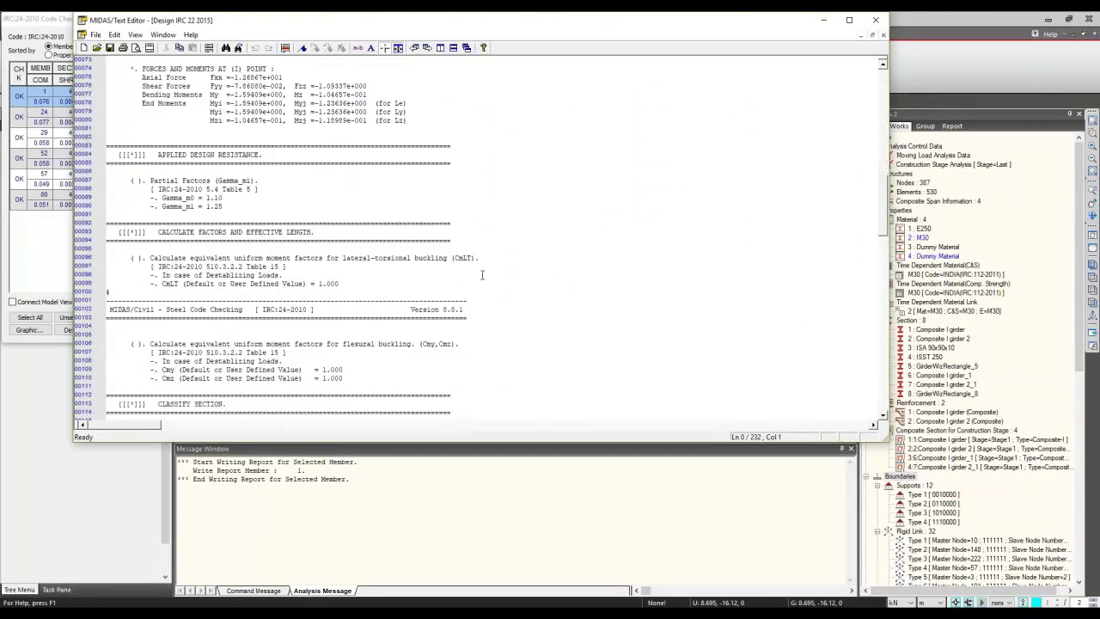
scroll(384, 260, "down", 4)
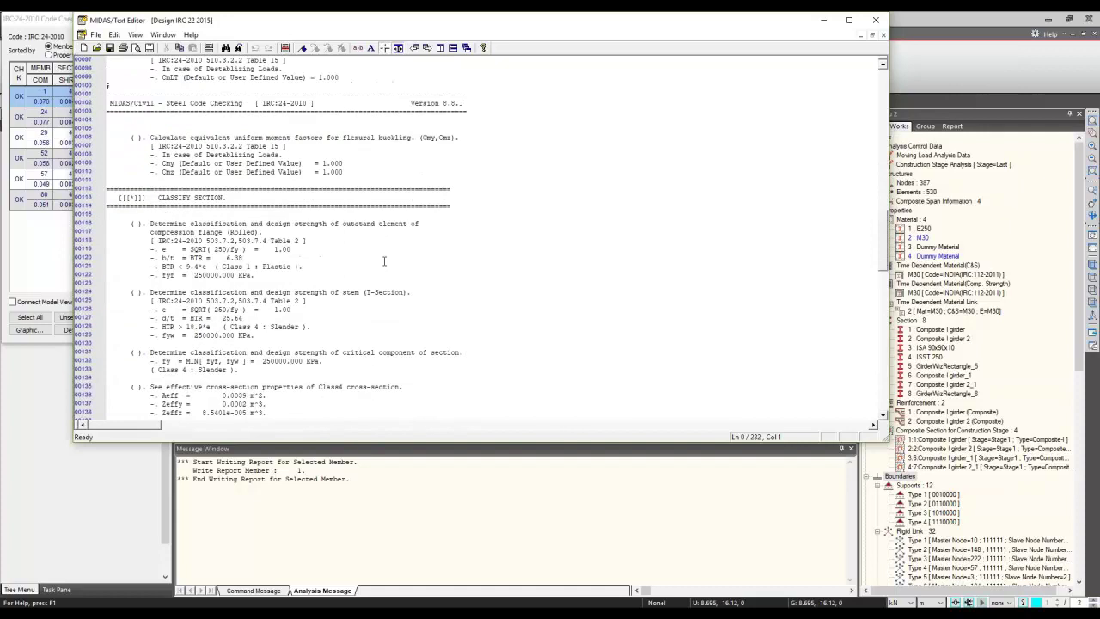
scroll(384, 261, "down", 1)
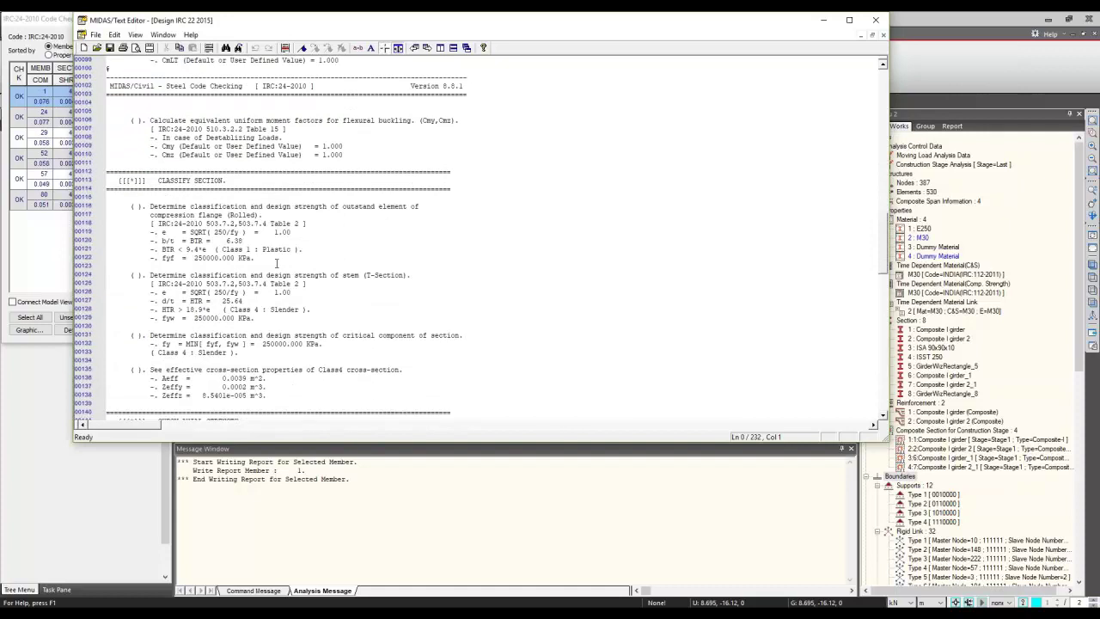
scroll(276, 263, "down", 1)
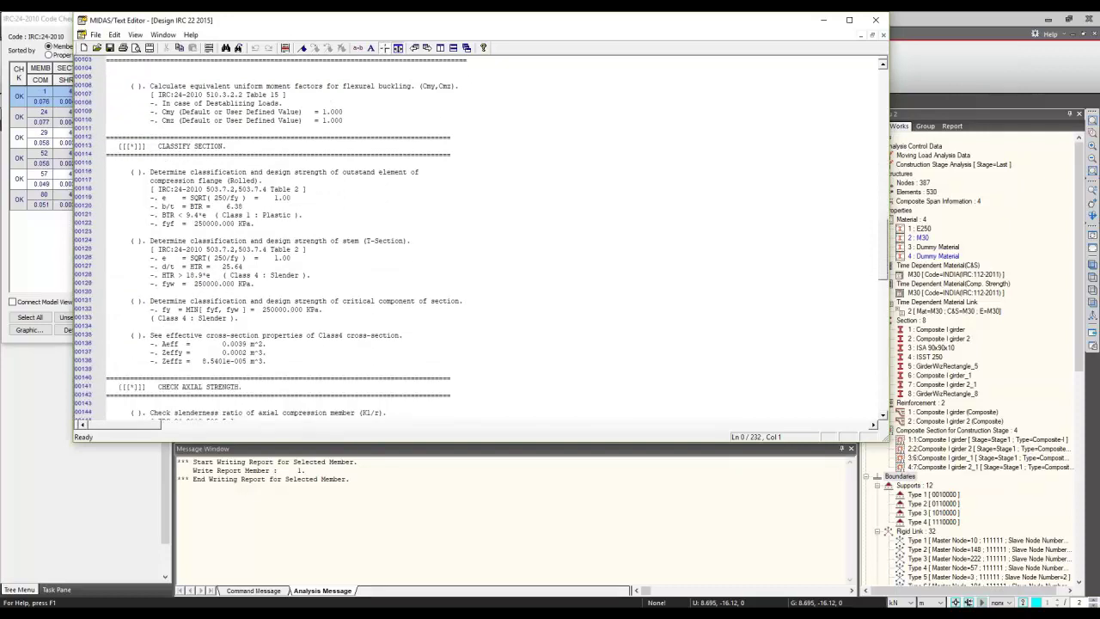
left_click_drag(886, 439, 895, 544)
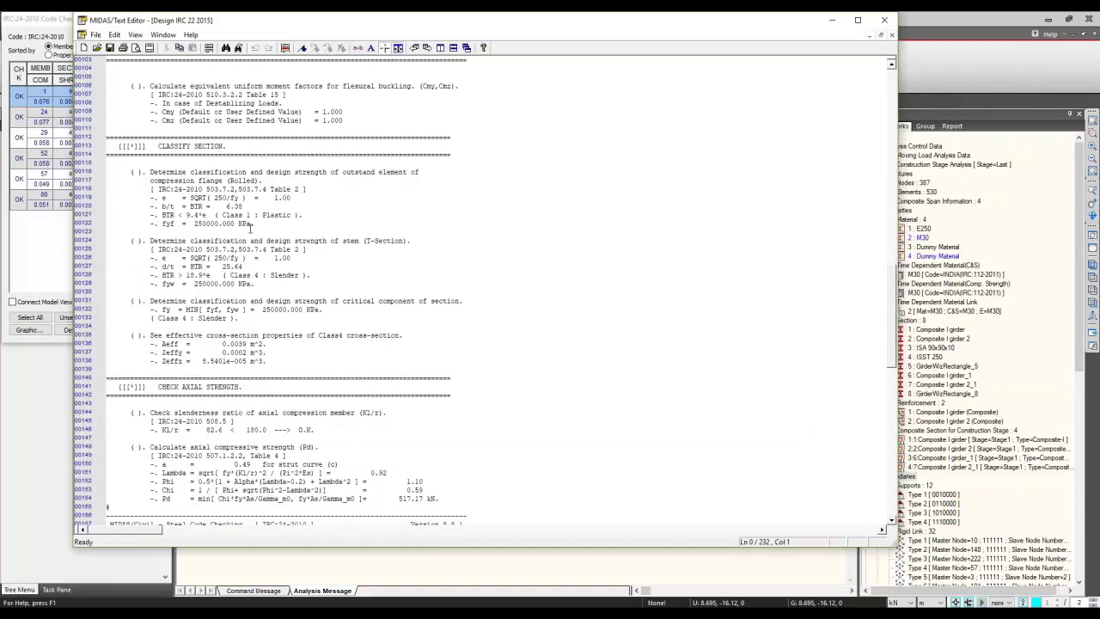
left_click_drag(258, 224, 189, 196)
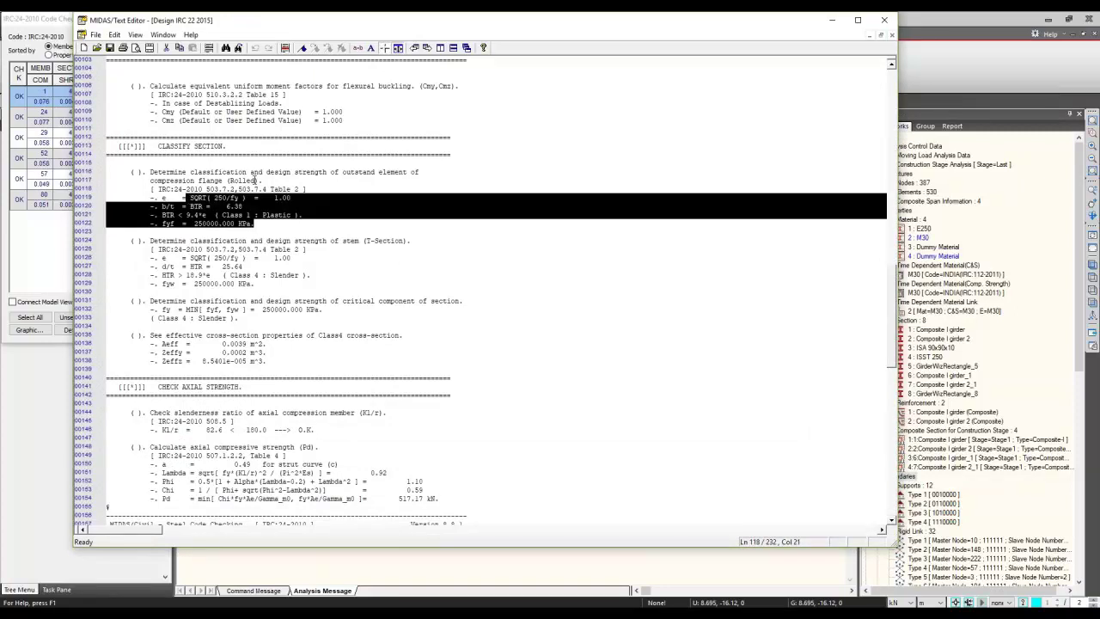
left_click(376, 186)
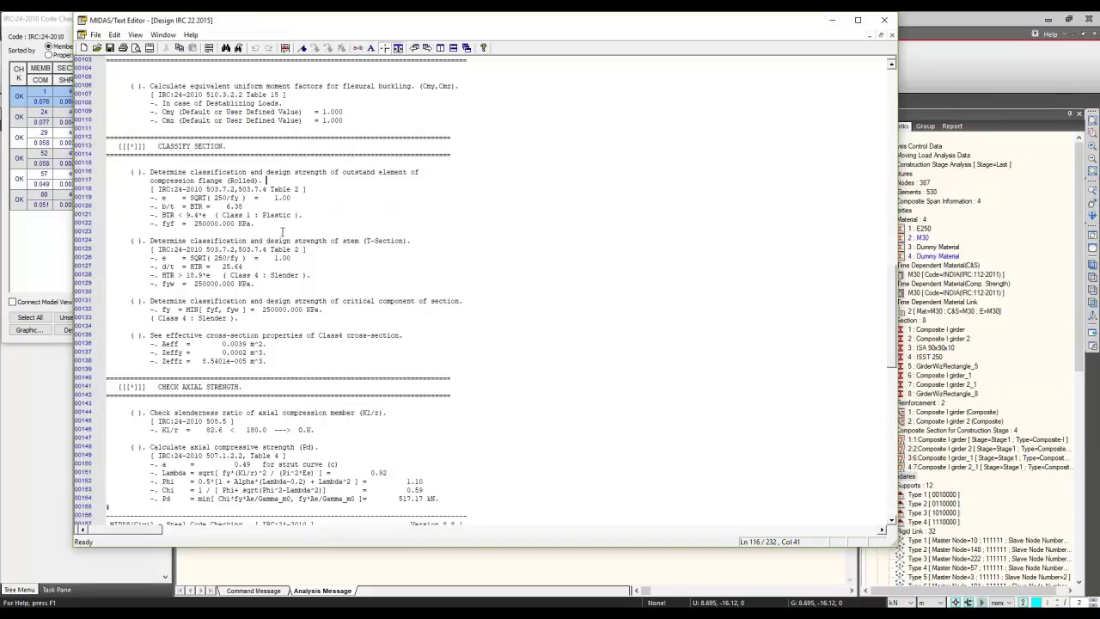
scroll(284, 244, "down", 2)
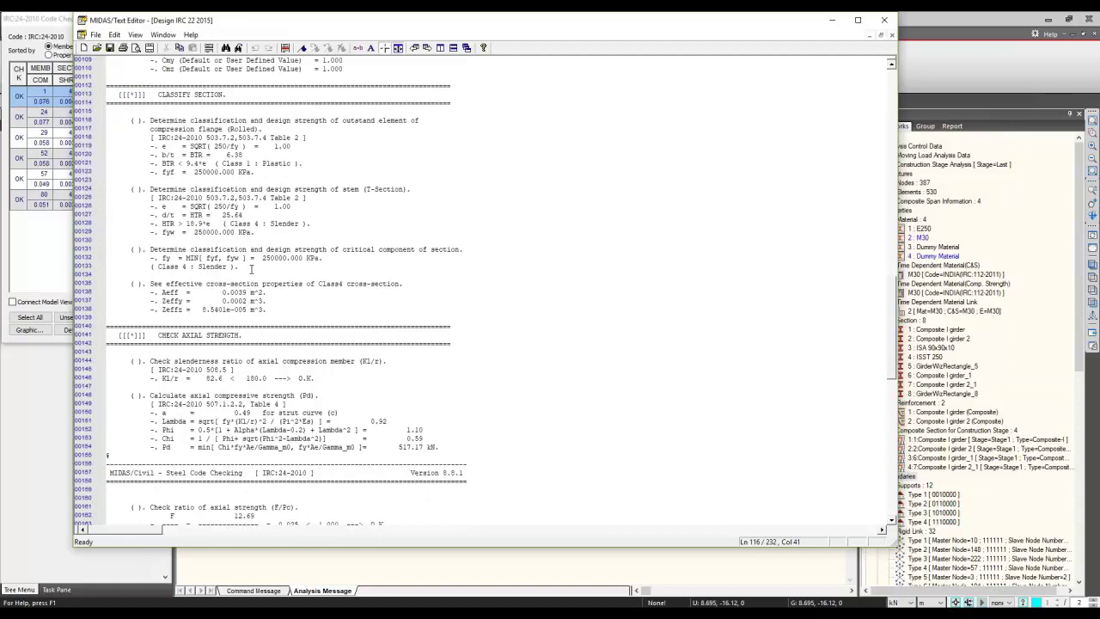
left_click_drag(251, 268, 163, 258)
- Examine the axial strength and shear strength checks in the detailed report of member 1
scroll(330, 298, "down", 2)
scroll(331, 298, "down", 5)
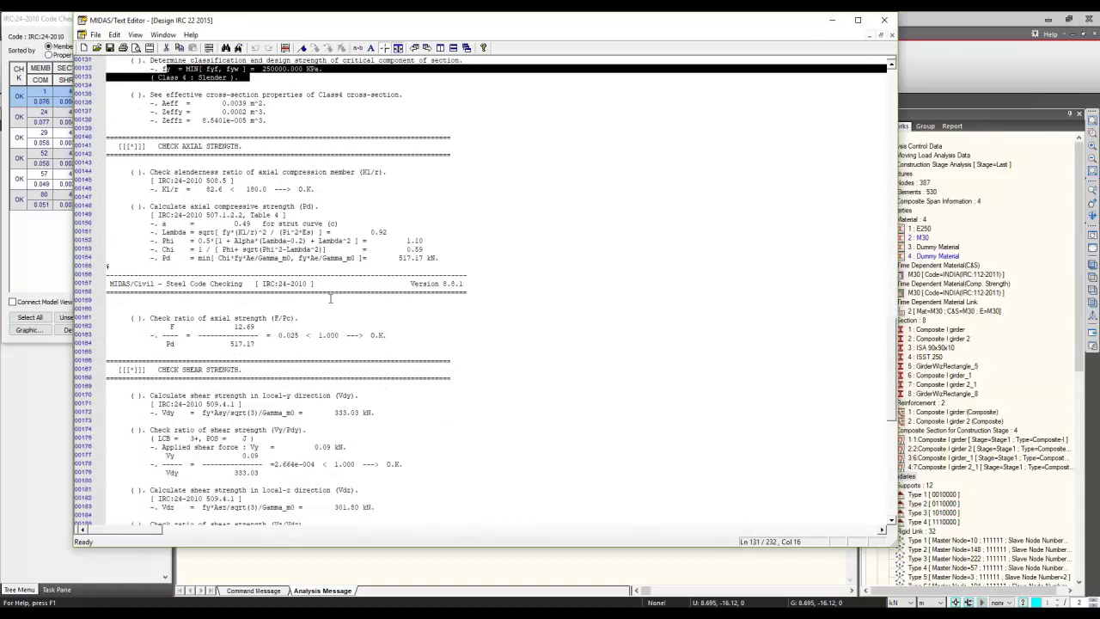
left_click(342, 249)
scroll(343, 249, "down", 5)
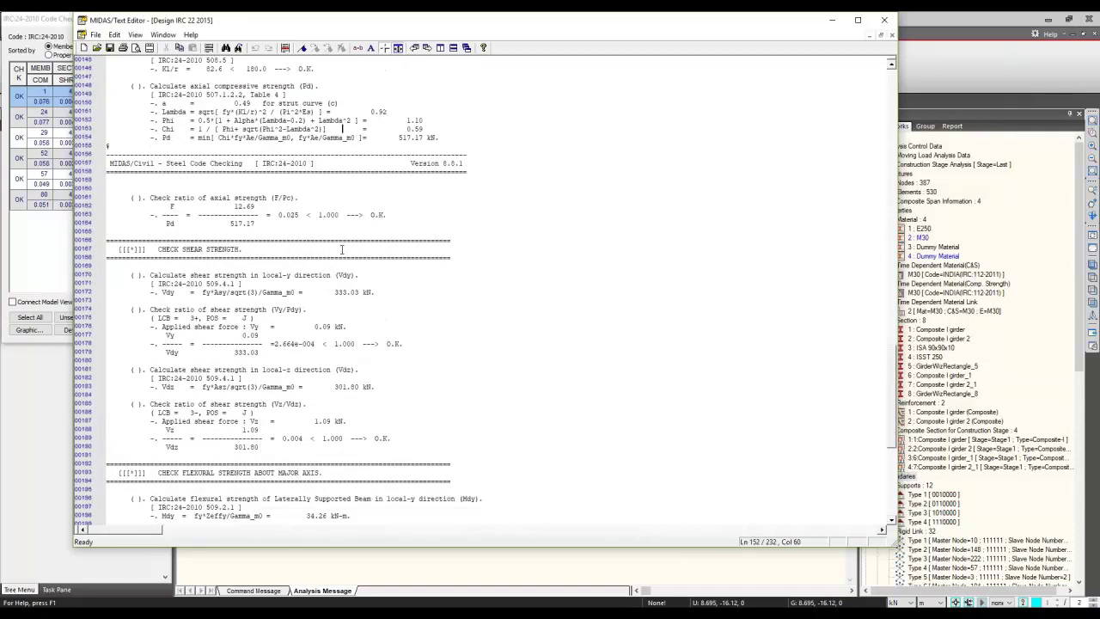
left_click_drag(158, 250, 244, 251)
scroll(369, 291, "down", 3)
scroll(369, 290, "down", 4)
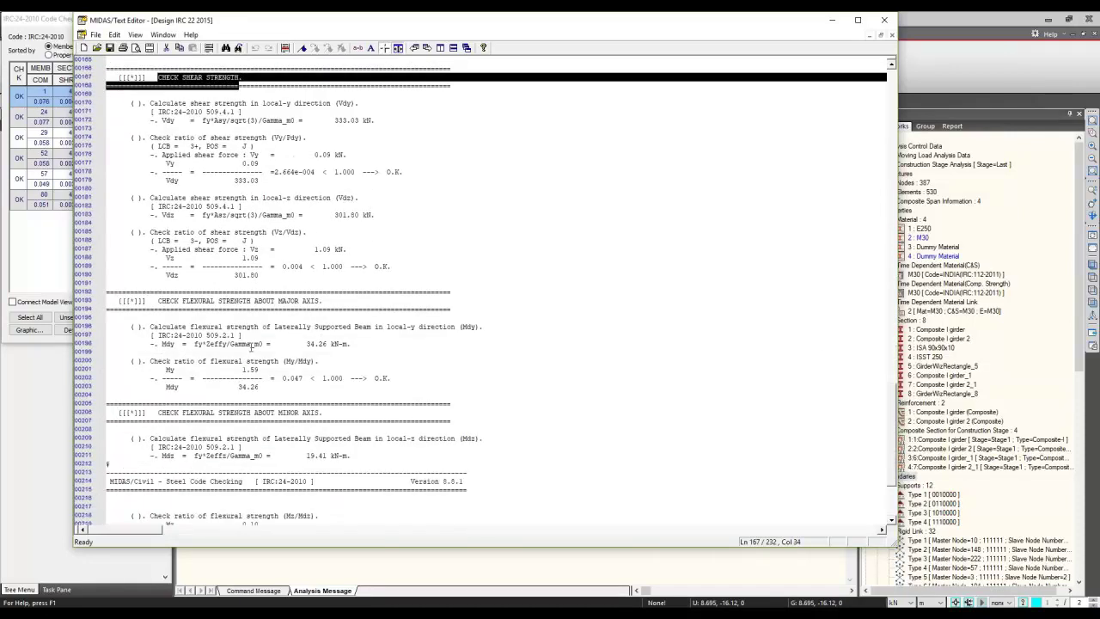
- Examine the flexural strength checks about the major and minor axes and the combined forces check of member 1
left_click_drag(170, 307, 319, 300)
left_click(320, 300)
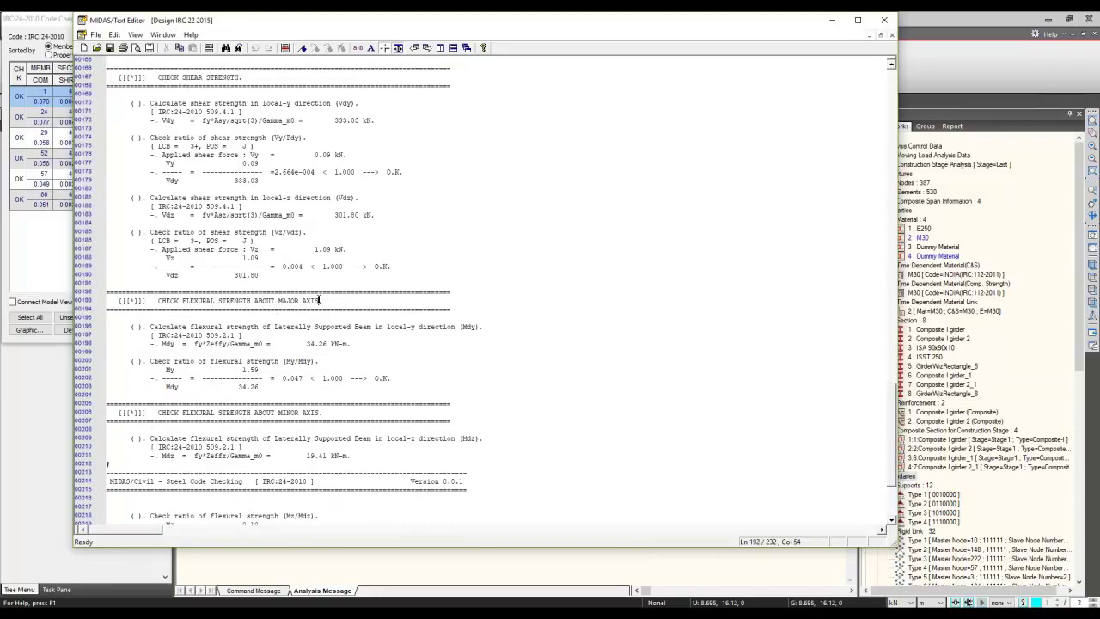
scroll(378, 368, "down", 1)
left_click_drag(220, 343, 335, 356)
scroll(425, 370, "down", 2)
scroll(425, 369, "down", 3)
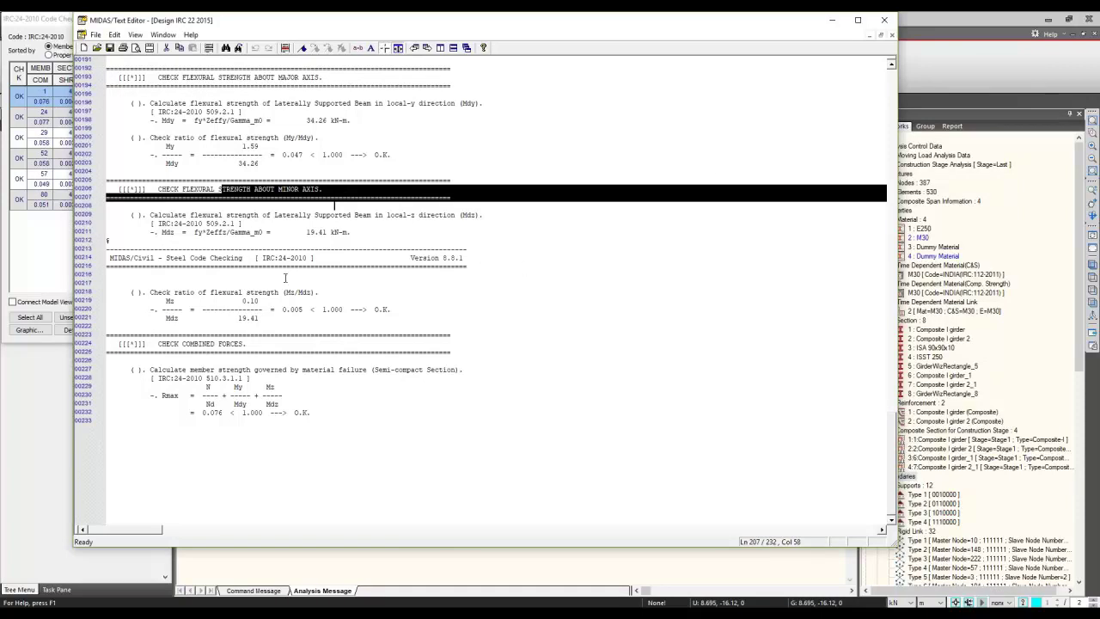
- Close the temporary detailed report without saving it and close the IRC:24-2010 code checking results
left_click(884, 19)
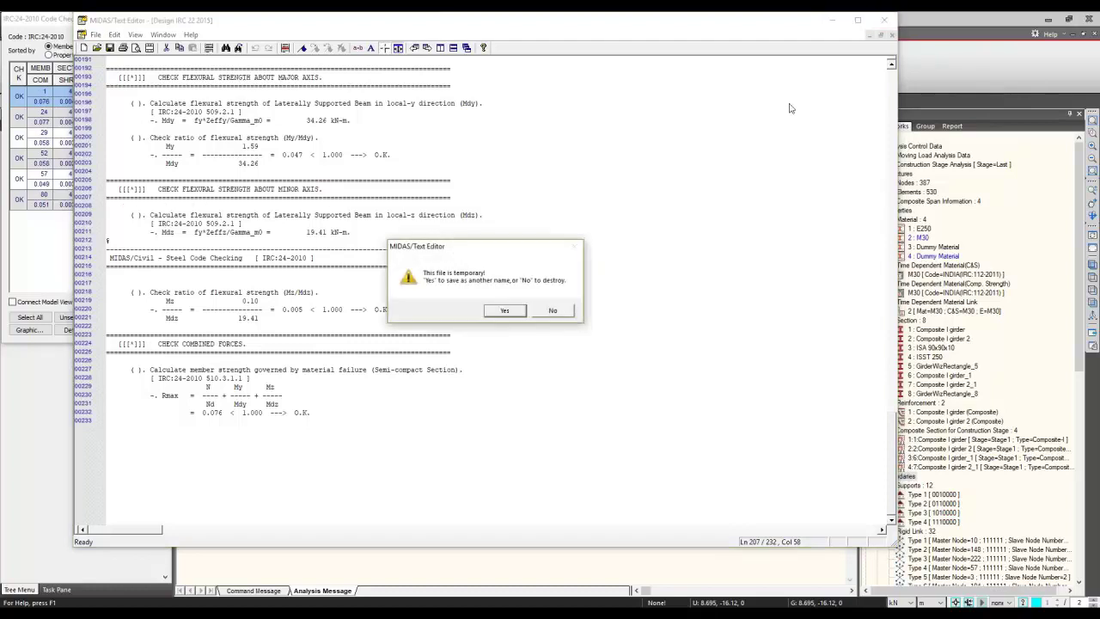
left_click(552, 310)
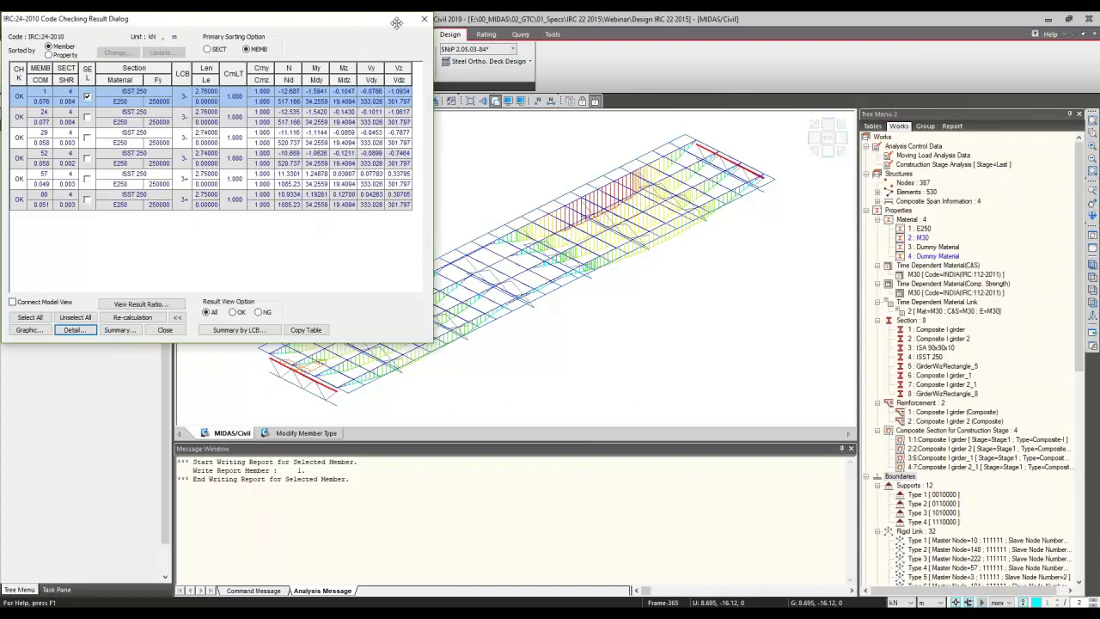
left_click(424, 18)
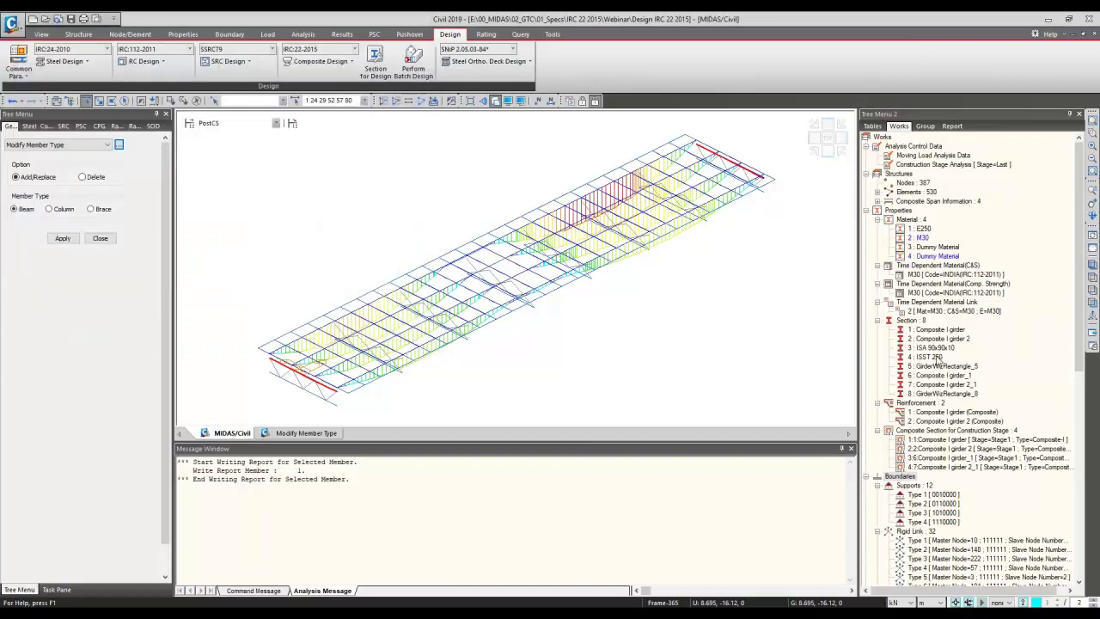
right_click(933, 359)
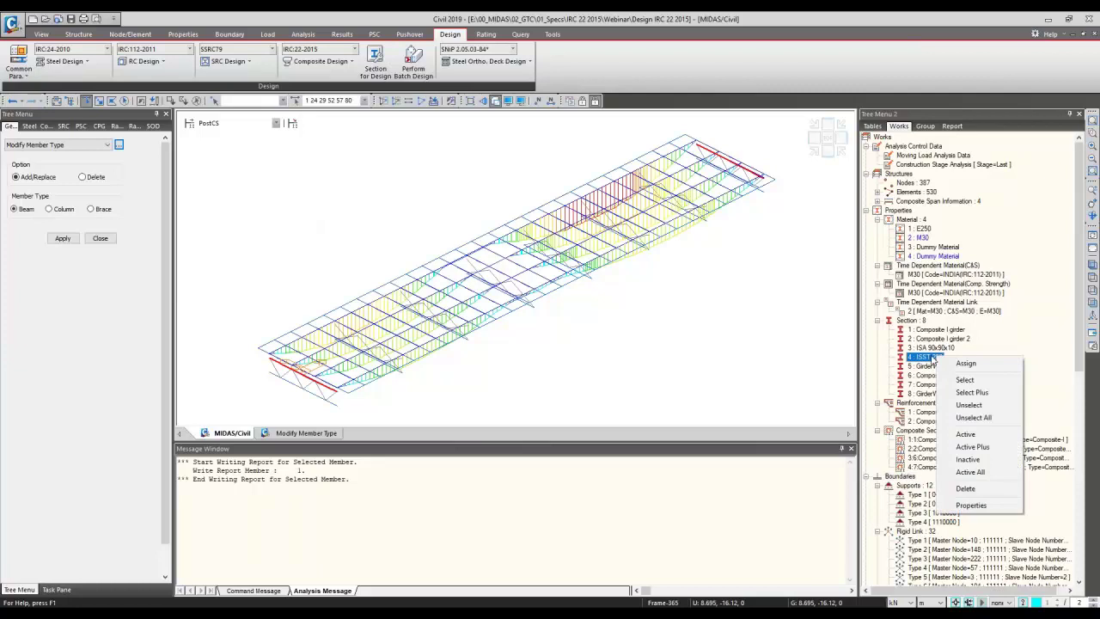
left_click(196, 36)
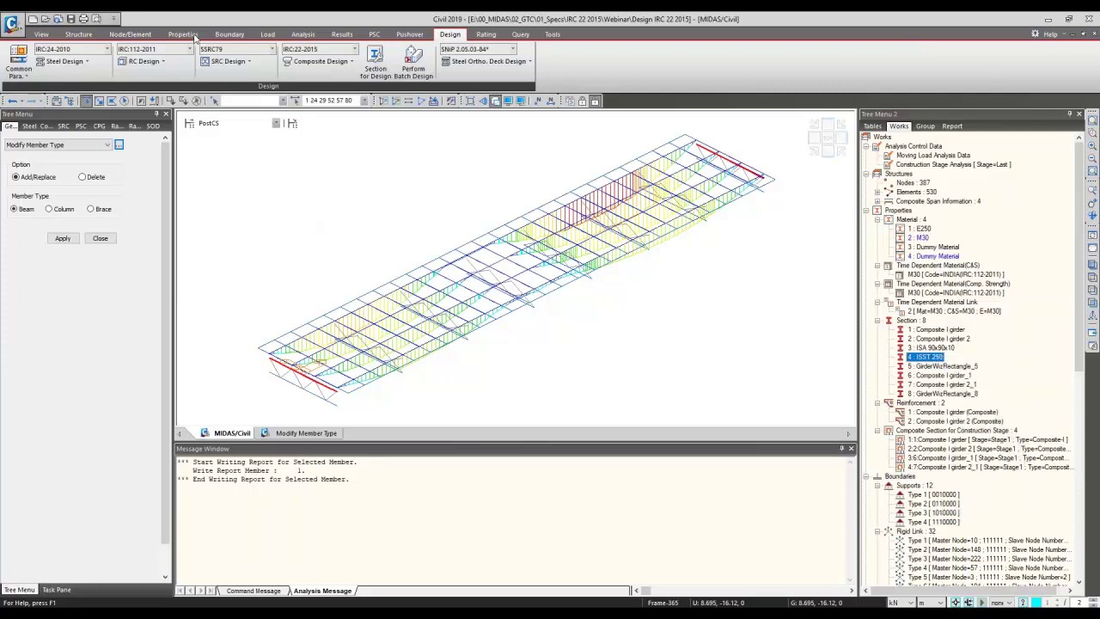
left_click(230, 34)
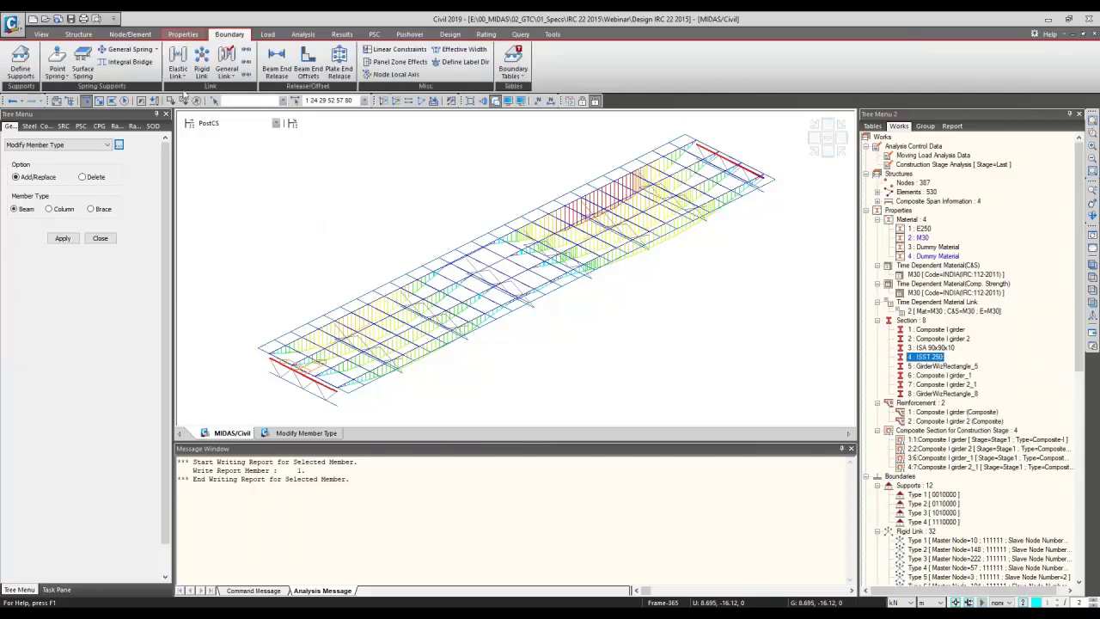
scroll(211, 81, "up", 1)
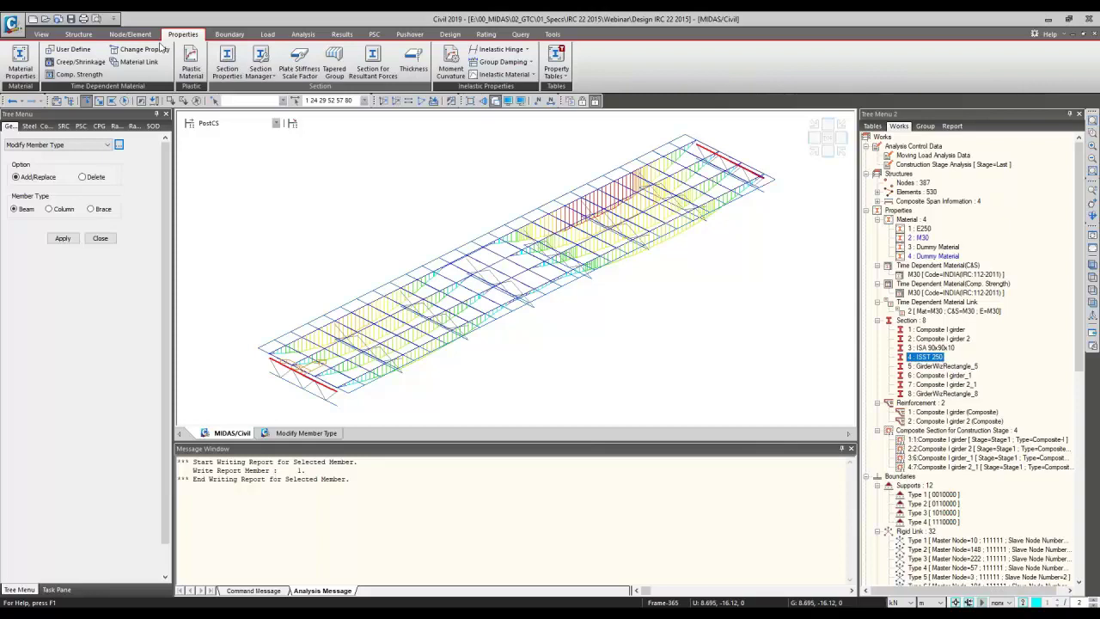
left_click(160, 47)
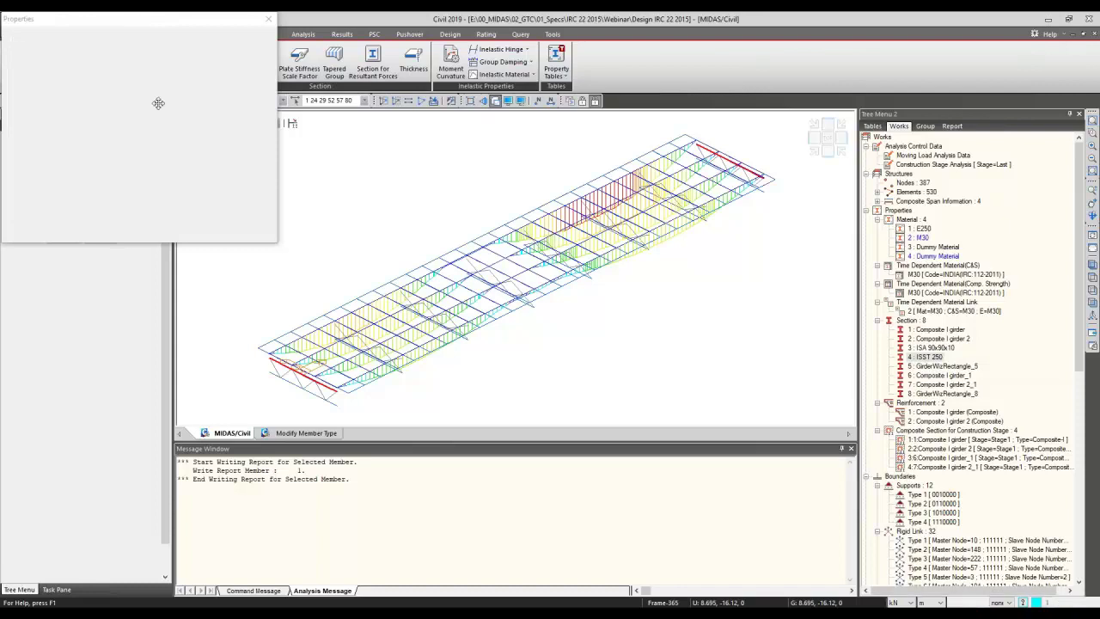
left_click_drag(178, 116, 241, 164)
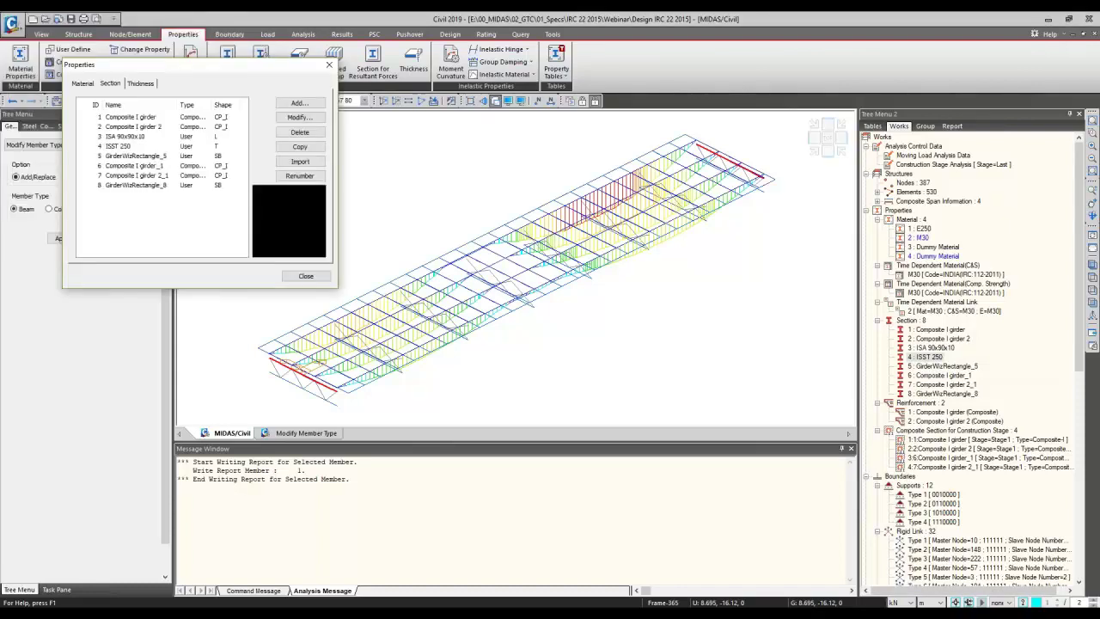
left_click(296, 104)
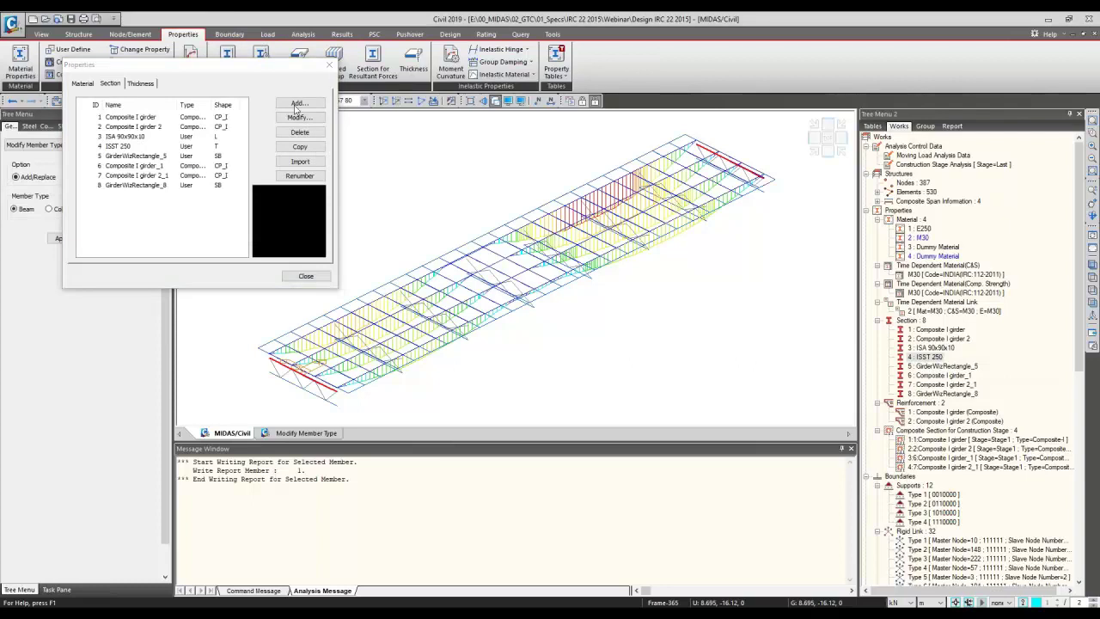
key("super+Down")
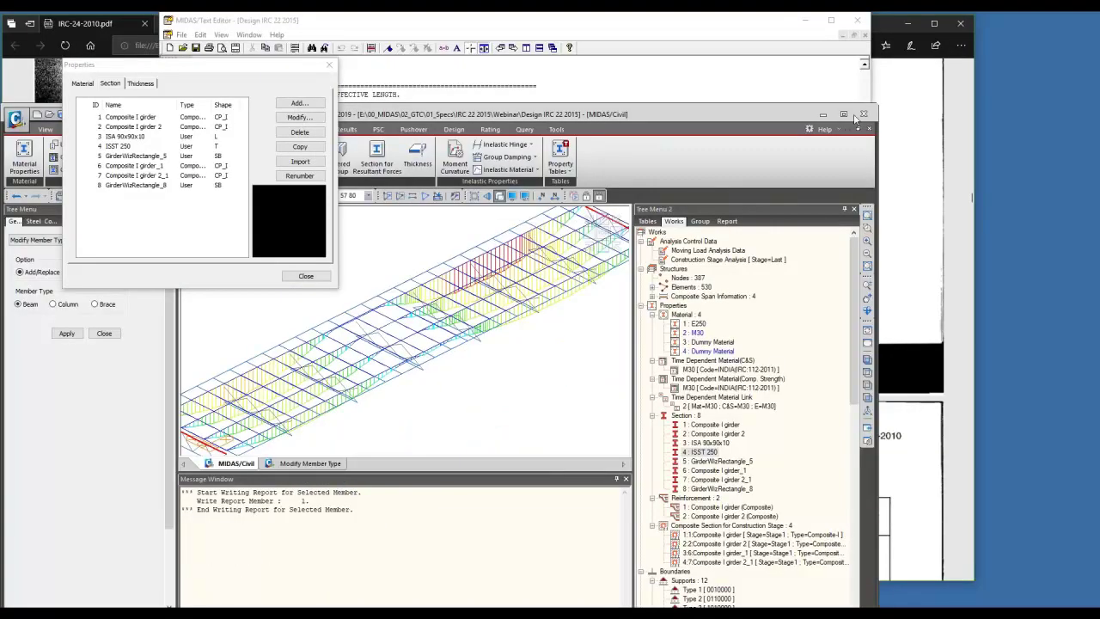
left_click(843, 115)
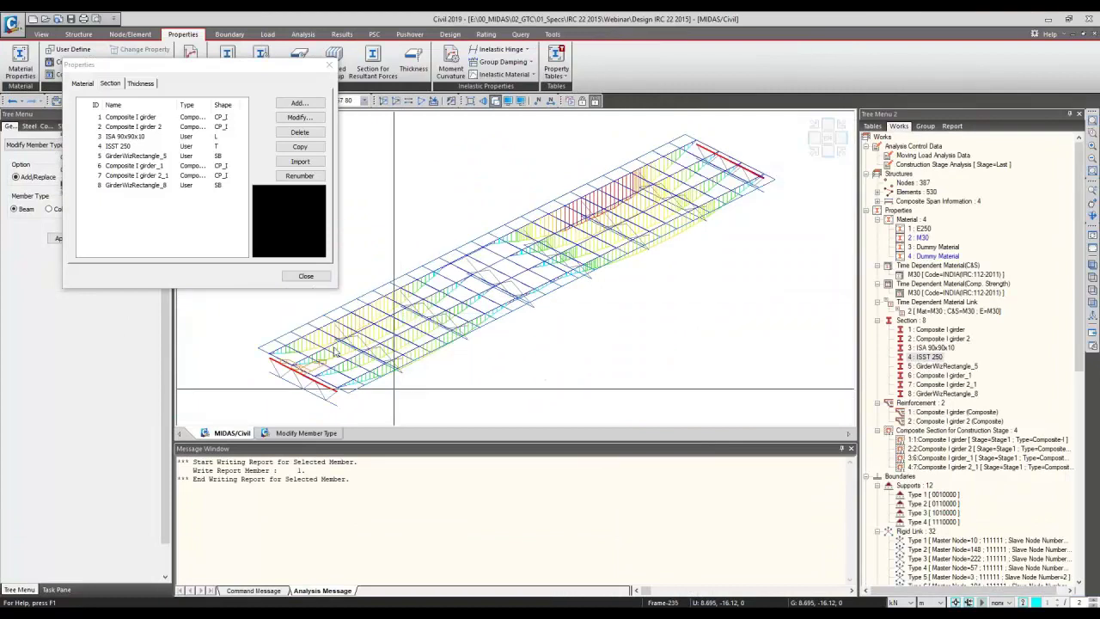
left_click(307, 276)
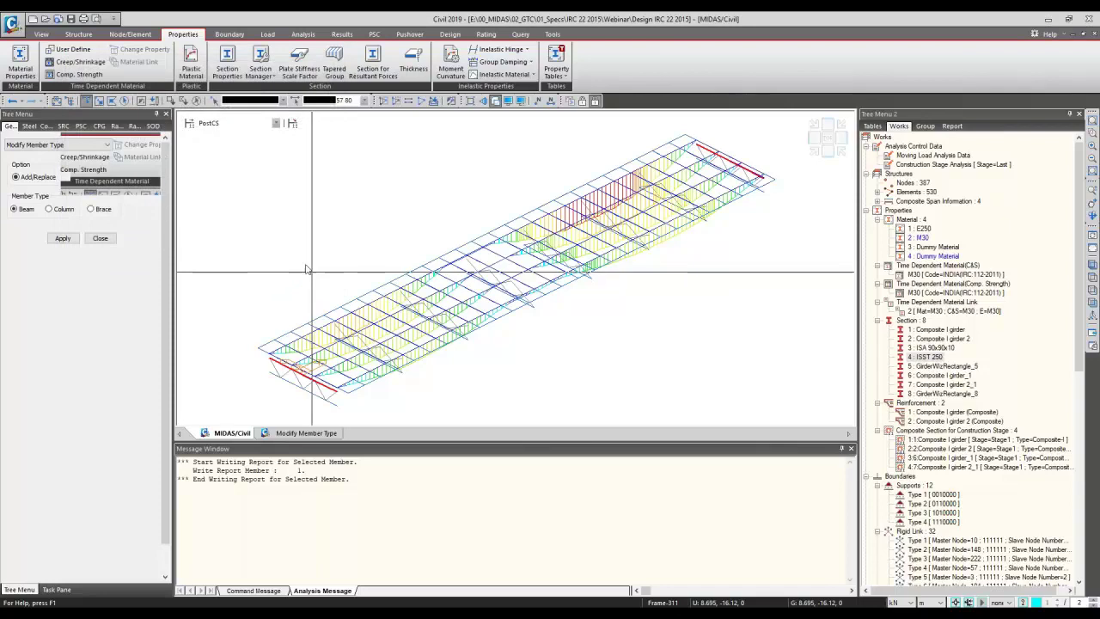
- Clear the current selection, select all elements with the Composite I girder section and display only those elements
left_click(197, 101)
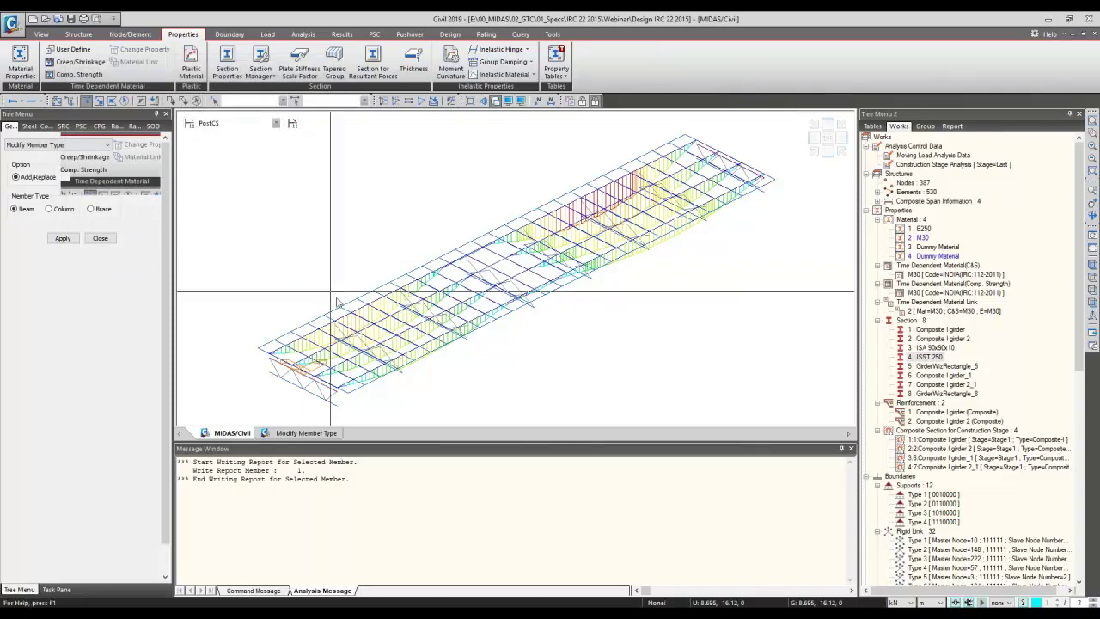
mouse_move(338, 298)
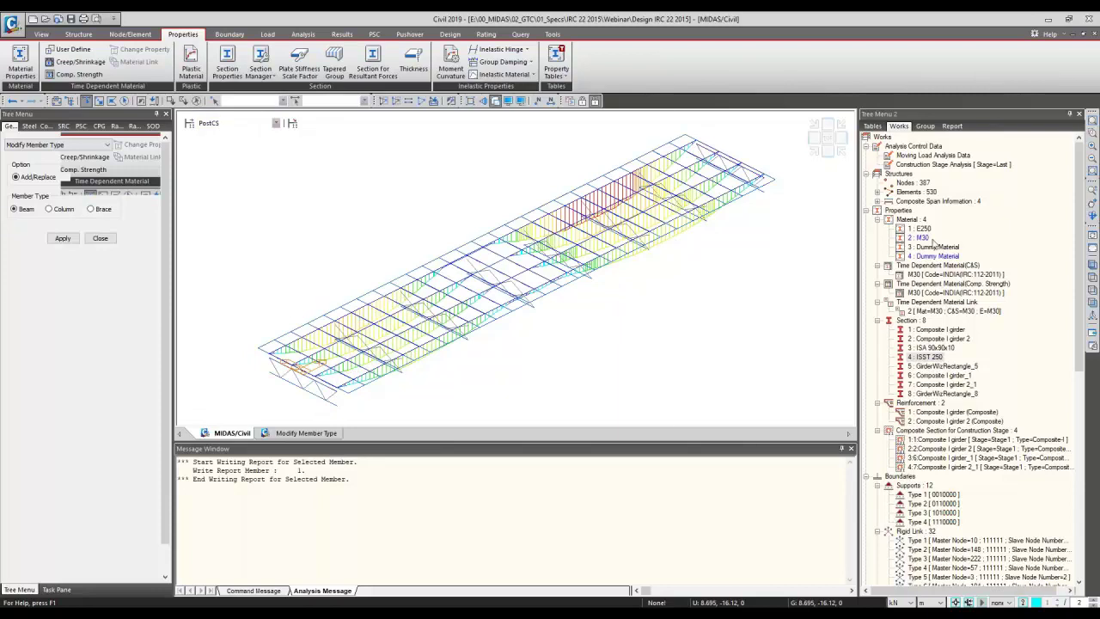
double_click(939, 331)
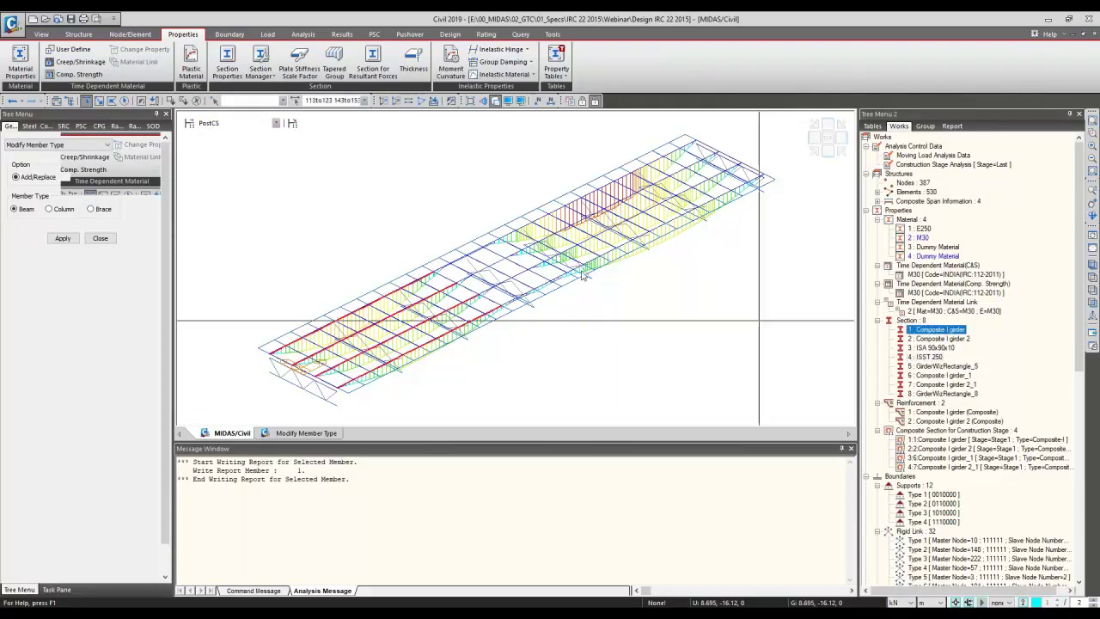
left_click(382, 102)
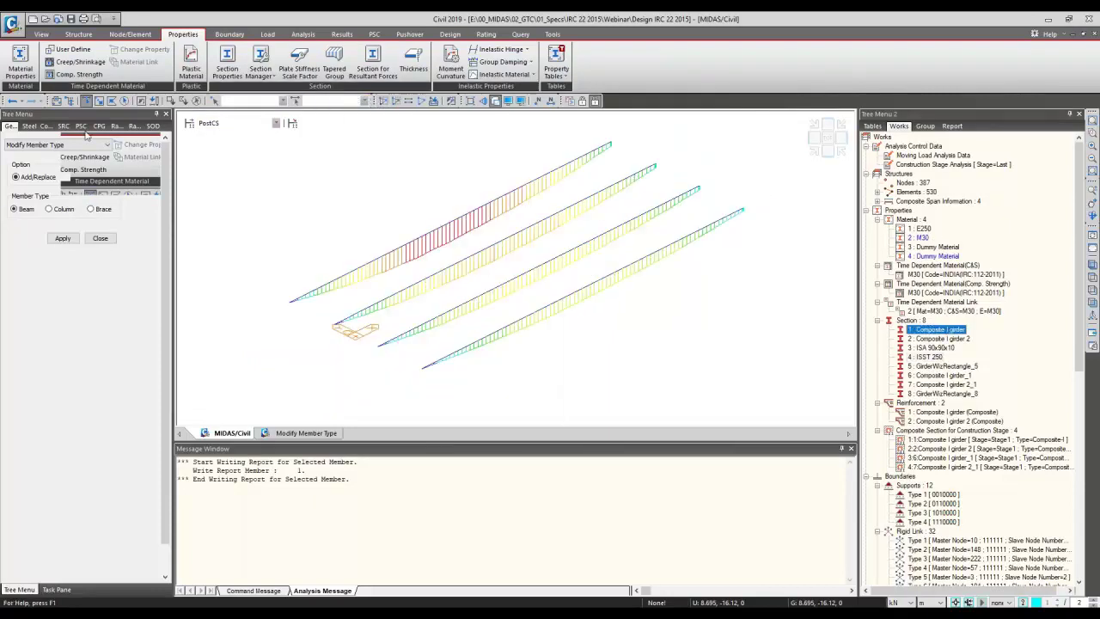
left_click(43, 34)
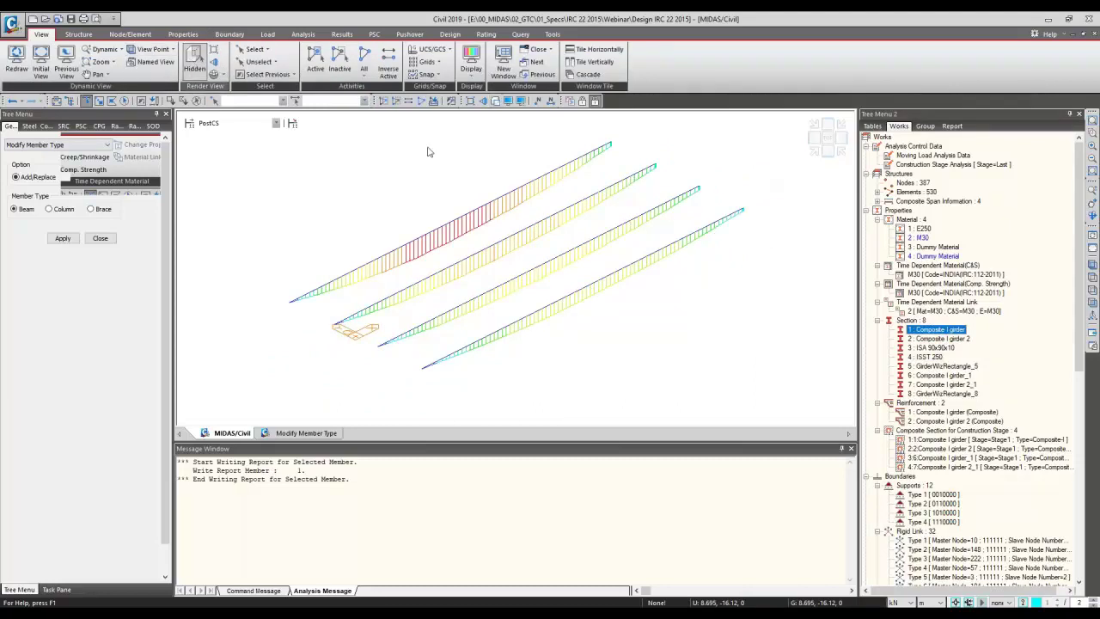
- Return the model to preprocessing mode and display only the elements with the Composite I girder section
left_click(582, 101)
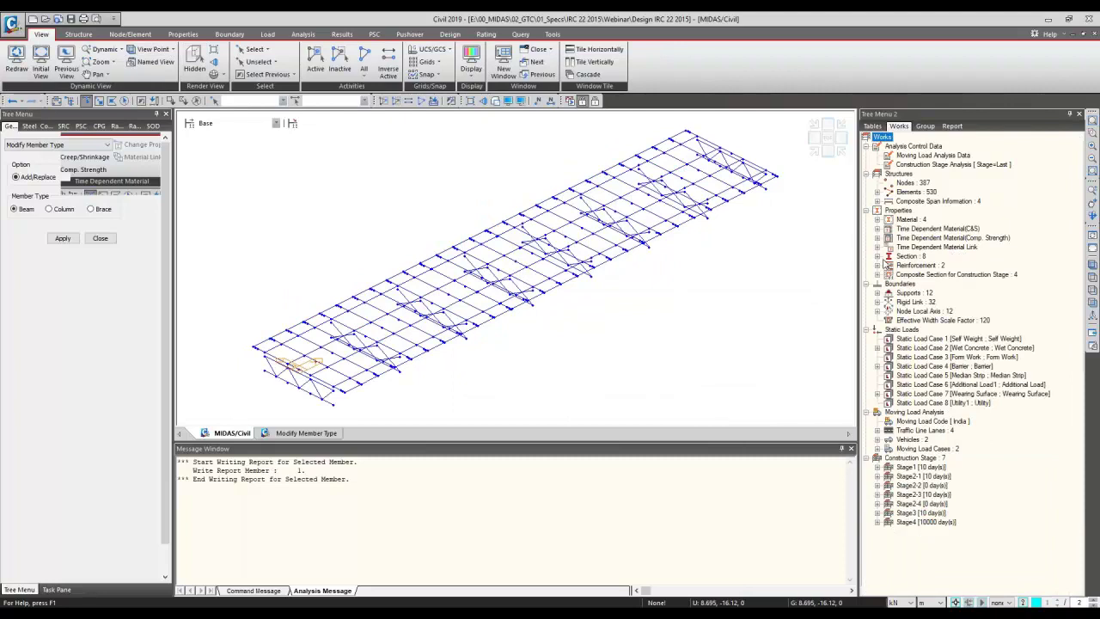
left_click(877, 256)
left_click(945, 266)
double_click(945, 265)
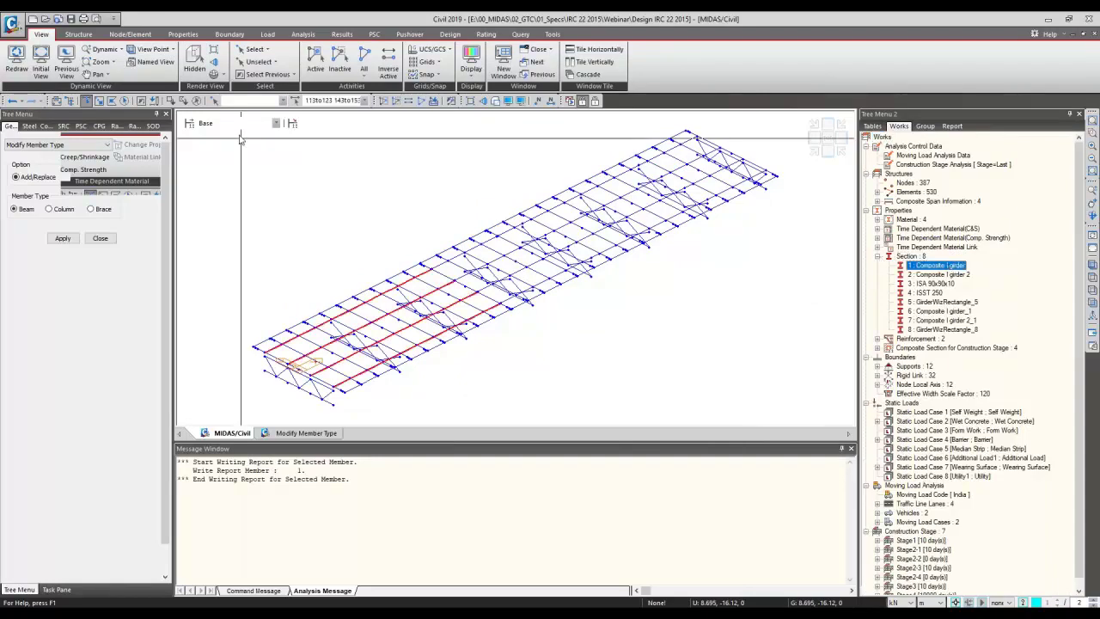
left_click(383, 101)
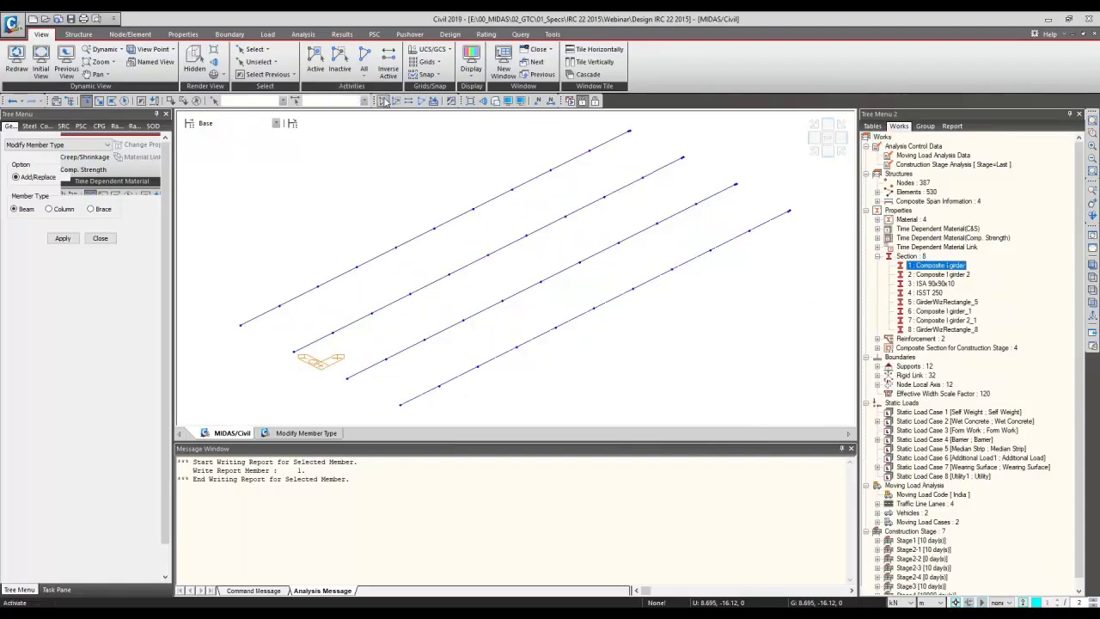
- Show the isolated composite girders in the Hidden rendered view with their full section shapes
left_click(195, 58)
middle_click_drag(446, 359, 481, 313)
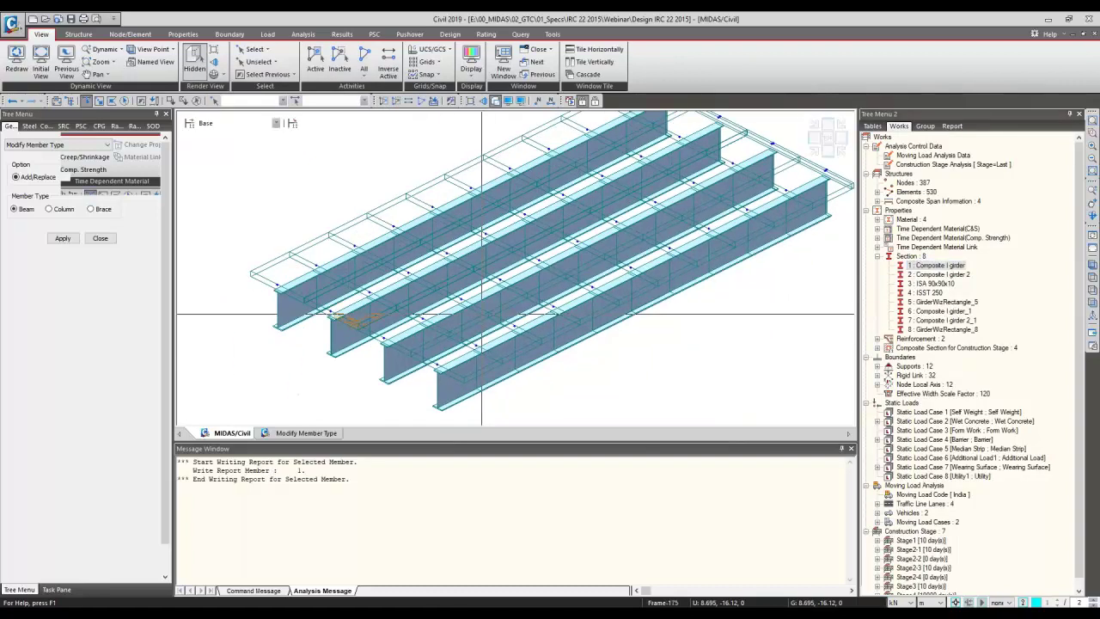
mouse_move(481, 314)
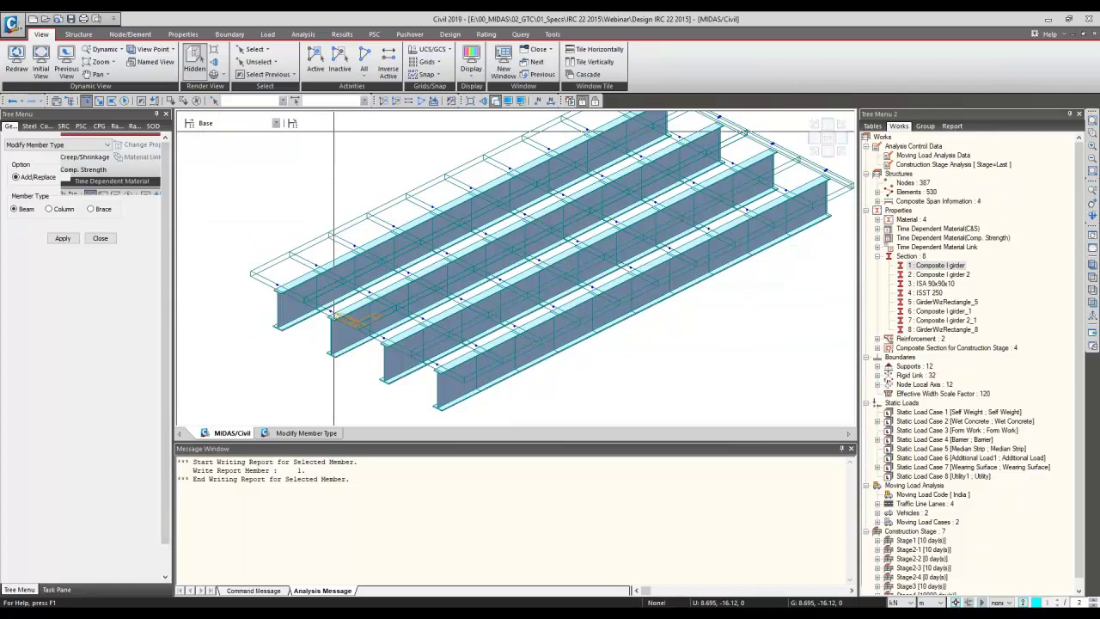
- Open the composite steel girder design parameters for IRC:22-2015 and review the partial factors, fatigue load cycles and stress limitation factors
left_click(450, 34)
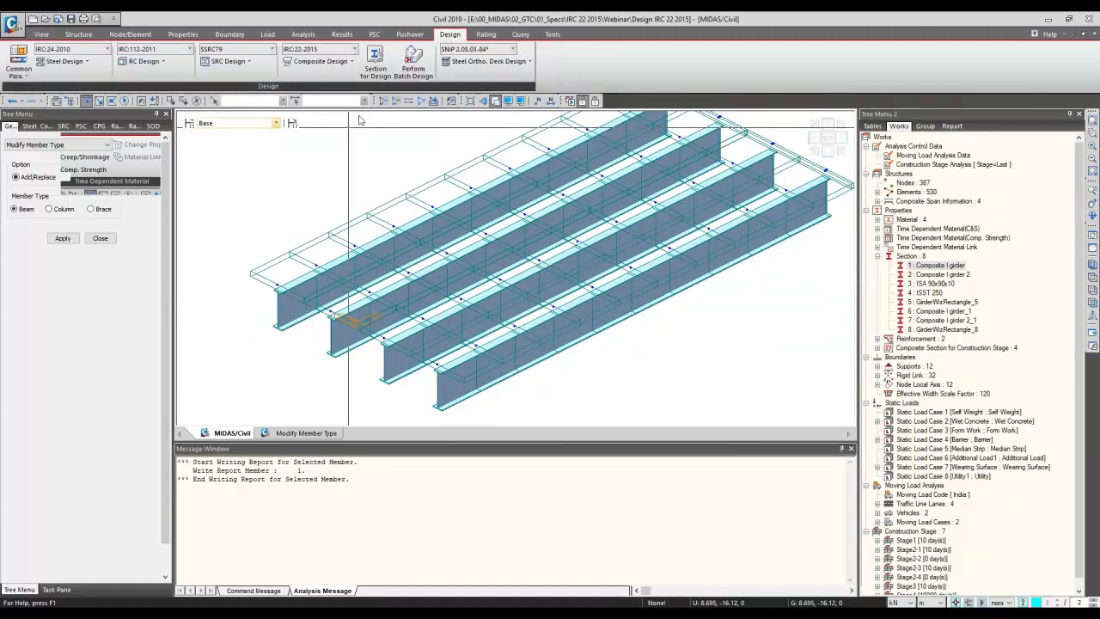
left_click(323, 62)
left_click(325, 75)
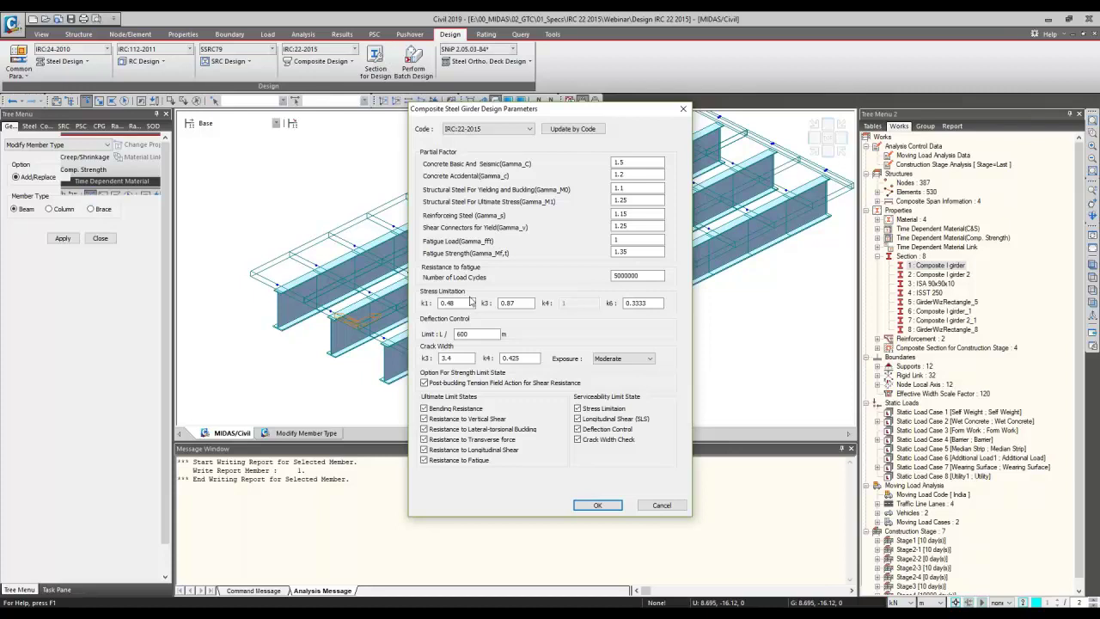
left_click(317, 384)
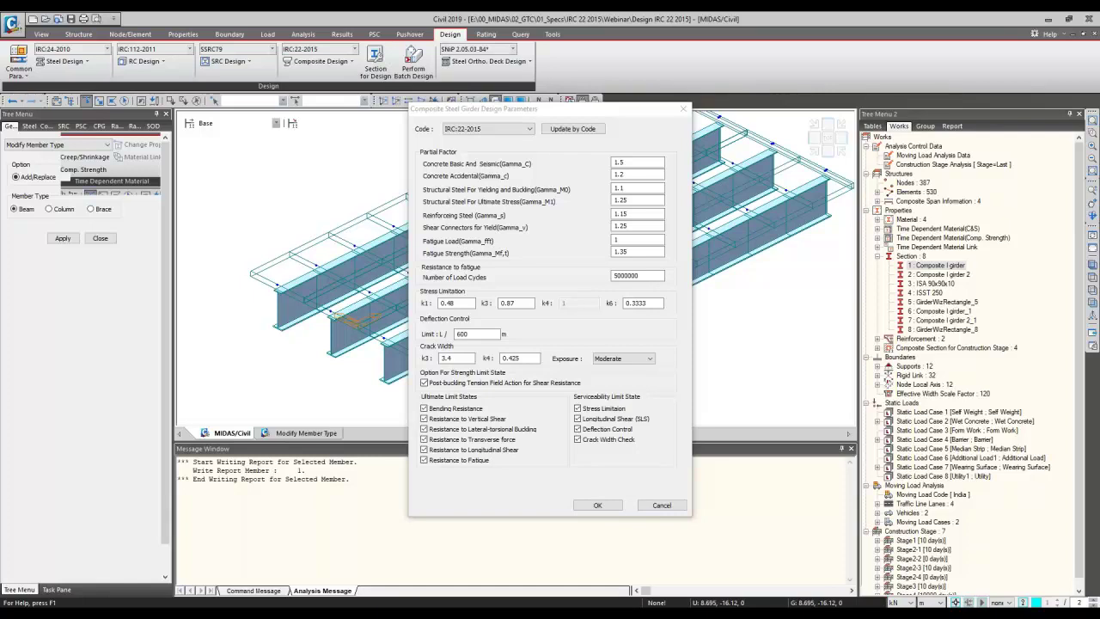
- Enter a deflection limit of L/600 and choose Moderate exposure for the crack width check
left_click(470, 321)
double_click(464, 333)
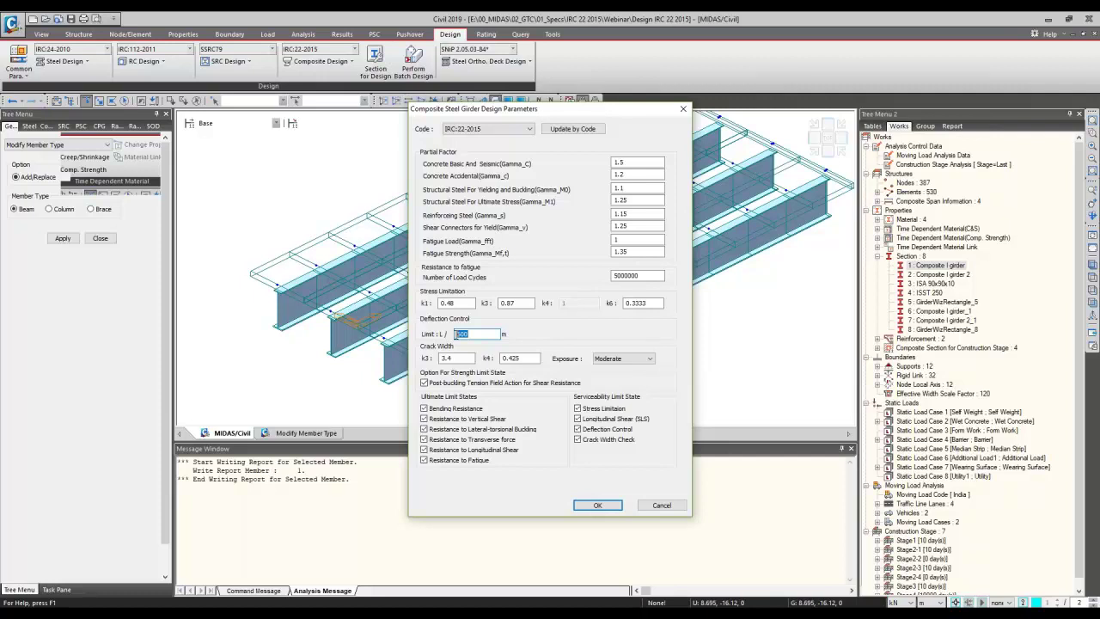
type("600")
left_click(651, 360)
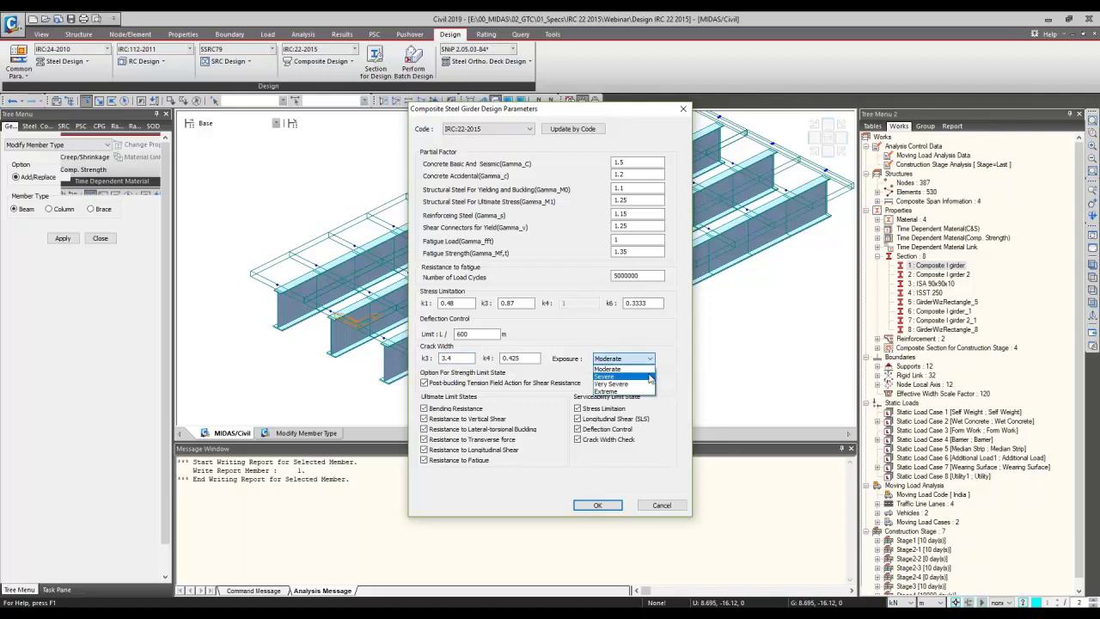
left_click(608, 368)
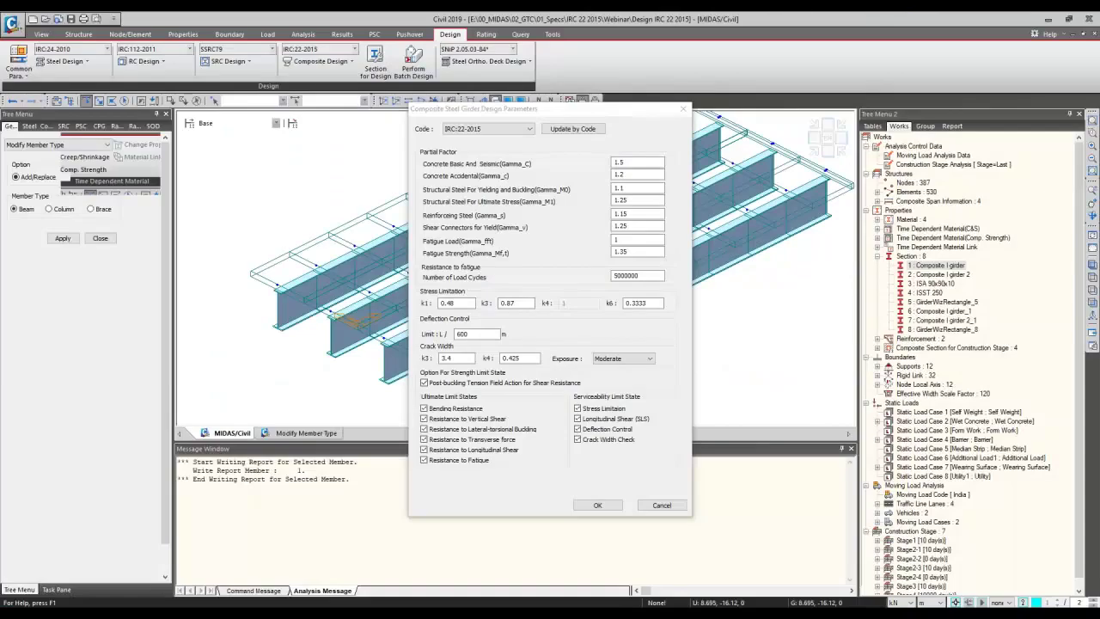
- Switch to the IRC-22-2015 Road Bridges PDF in the browser and look through its opening pages
key("alt+Tab")
left_click(211, 23)
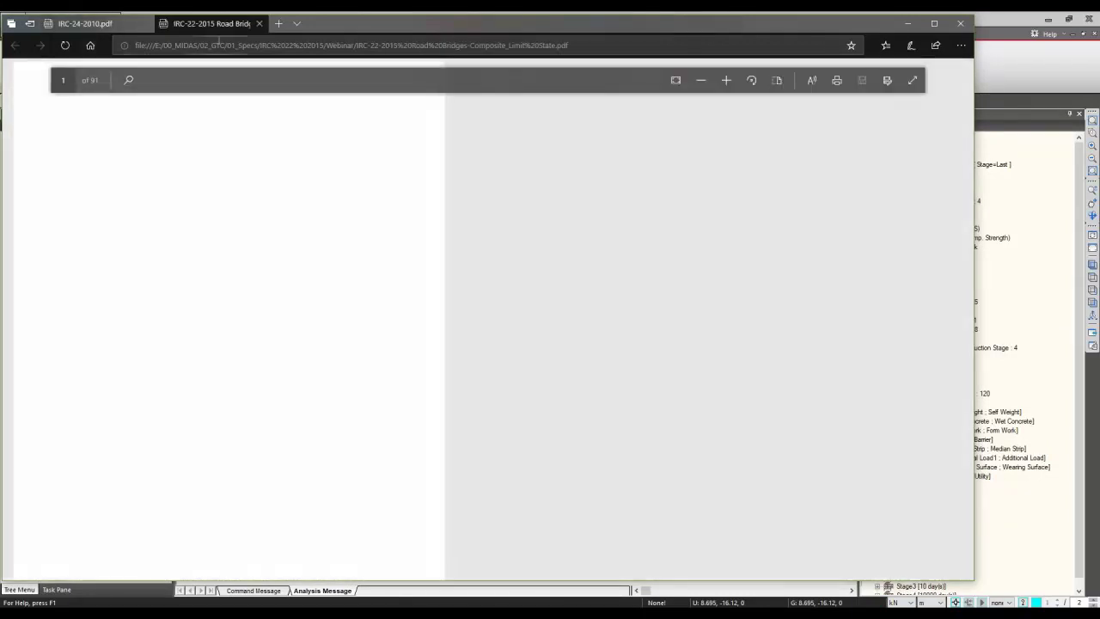
scroll(749, 378, "up", 2, "ctrl")
scroll(808, 341, "down", 6)
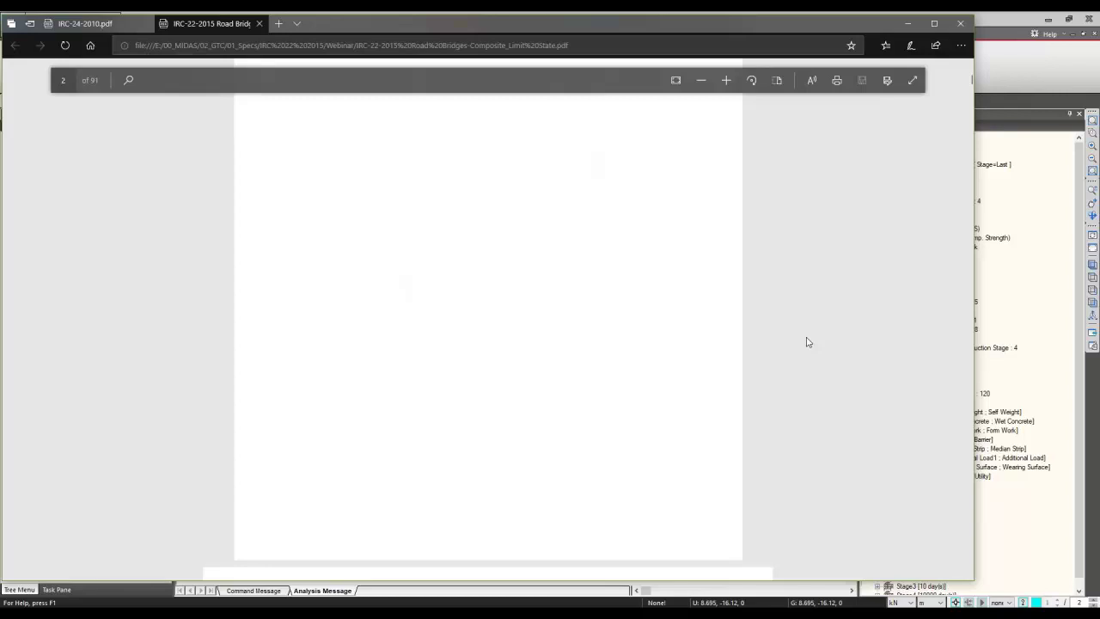
scroll(805, 338, "up", 1, "ctrl")
scroll(805, 337, "down", 1, "ctrl")
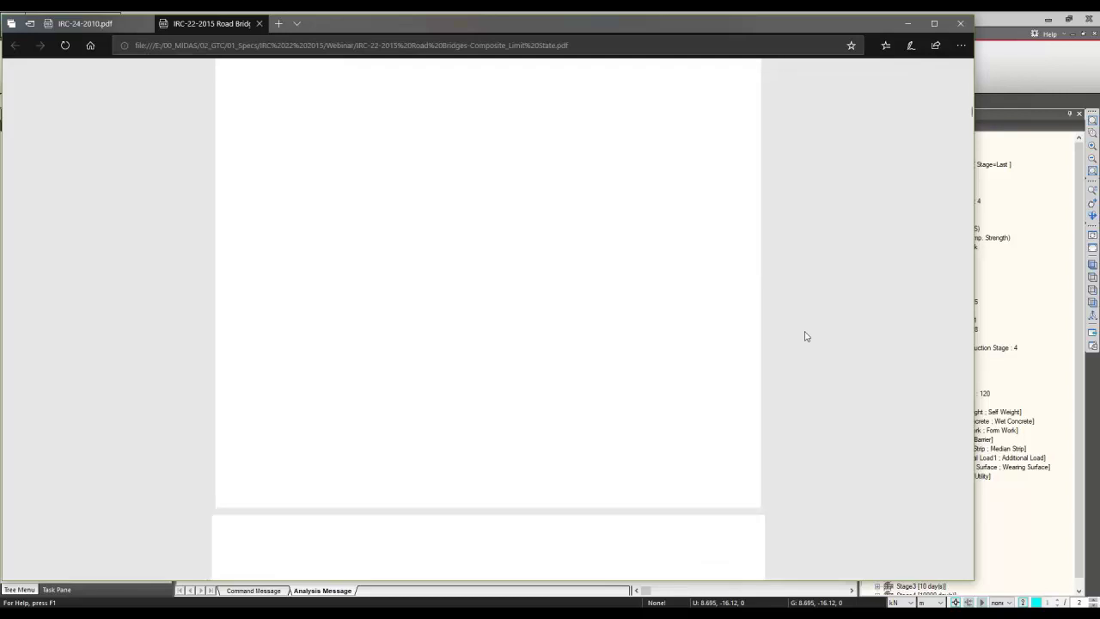
scroll(805, 337, "down", 2)
scroll(805, 336, "down", 4)
scroll(805, 335, "down", 3)
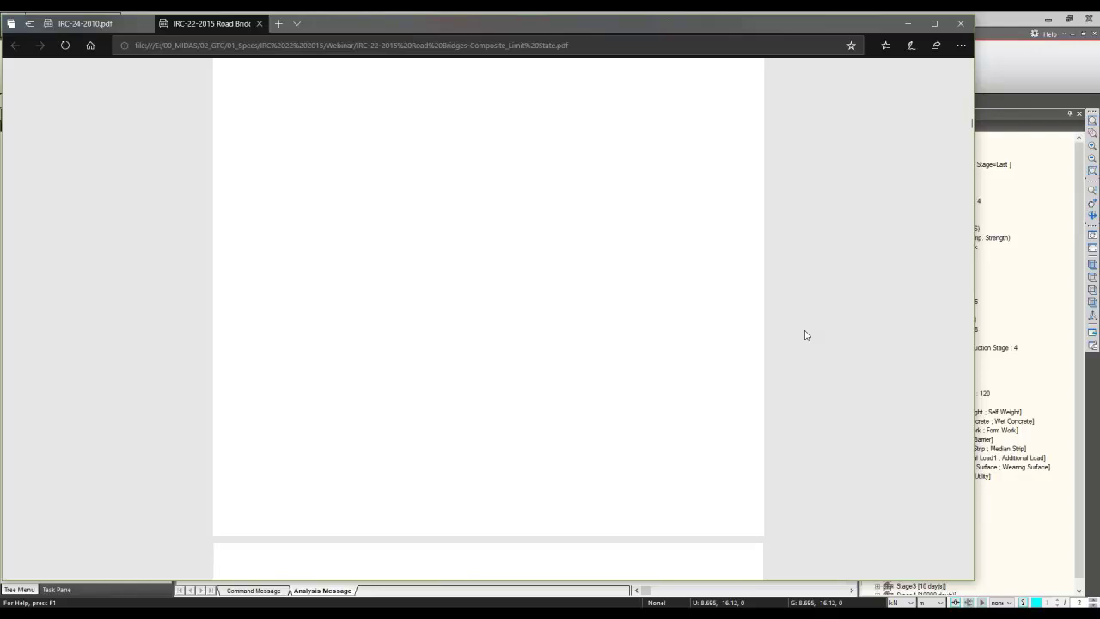
scroll(805, 335, "down", 1)
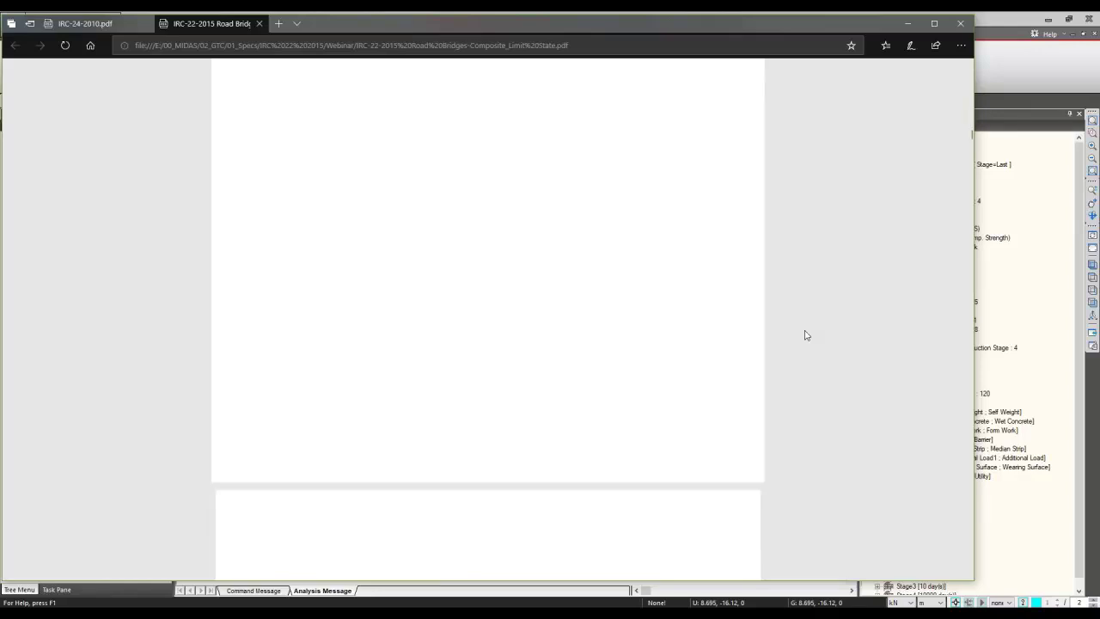
scroll(805, 335, "down", 4)
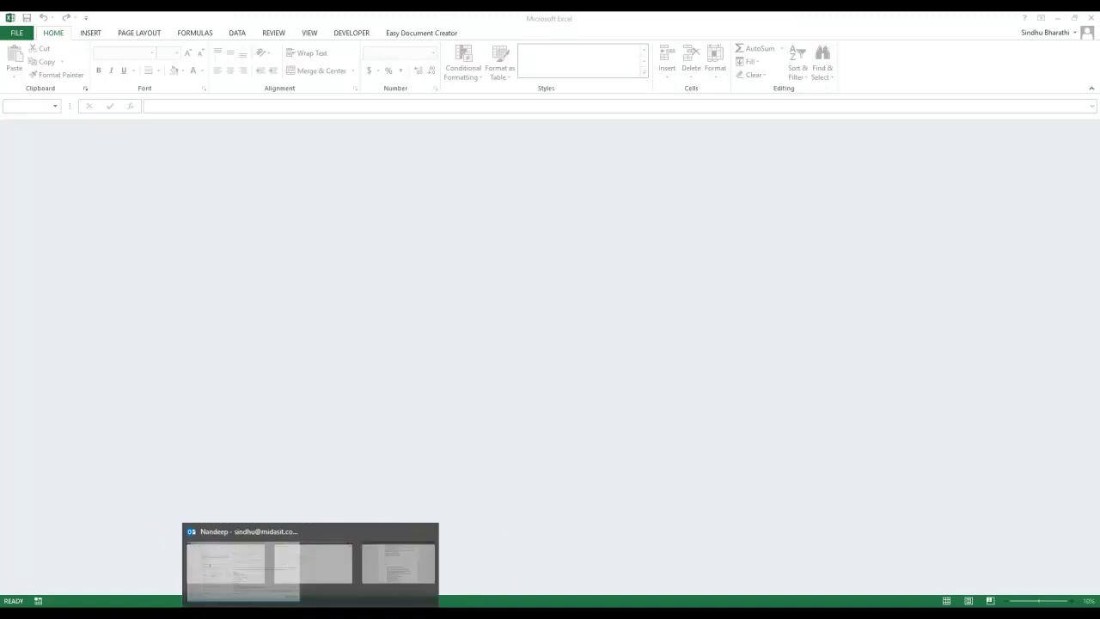
- Switch back to midas Civil and cancel the composite steel girder design parameters
mouse_move(538, 614)
left_click(539, 563)
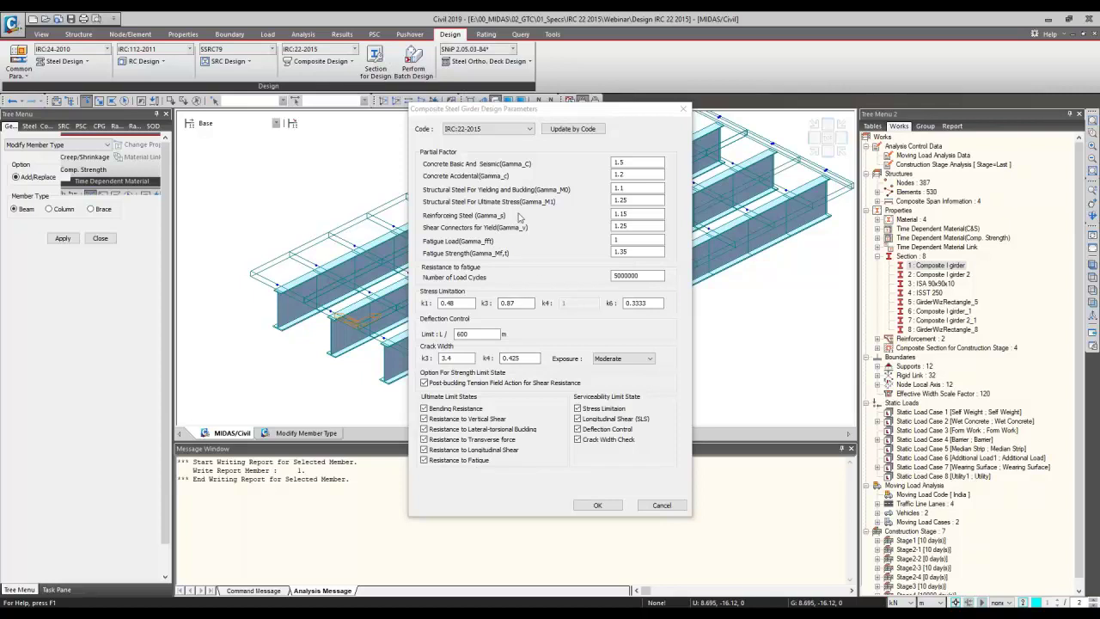
left_click(651, 508)
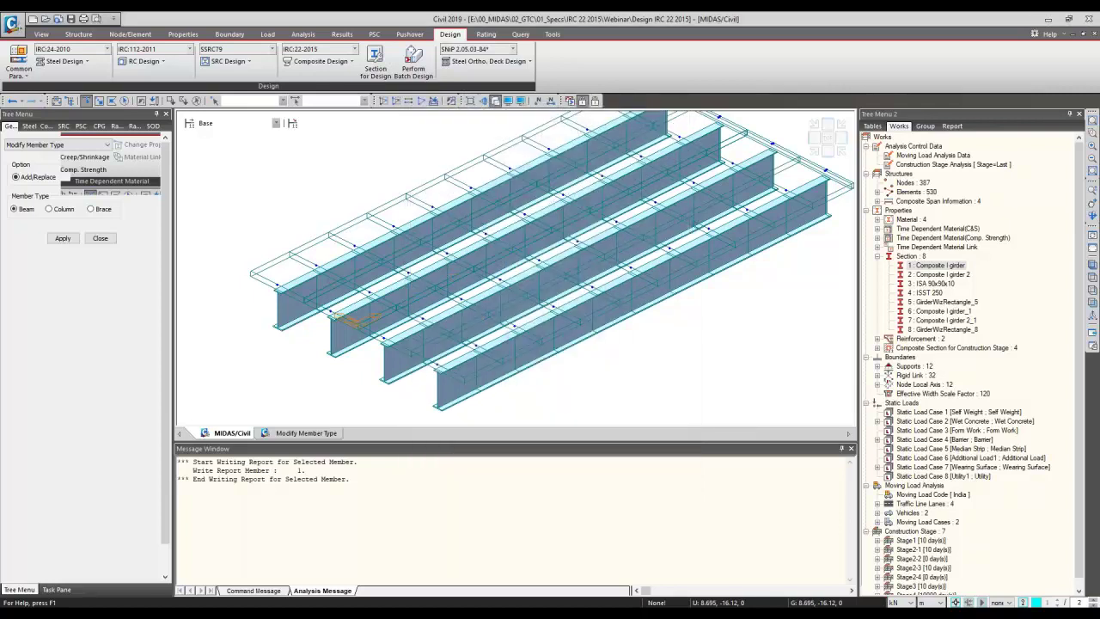
- Review the steel, concrete and reinforcement grades assigned to the composite design material E250, leaving them unmodified
left_click(320, 61)
left_click(318, 88)
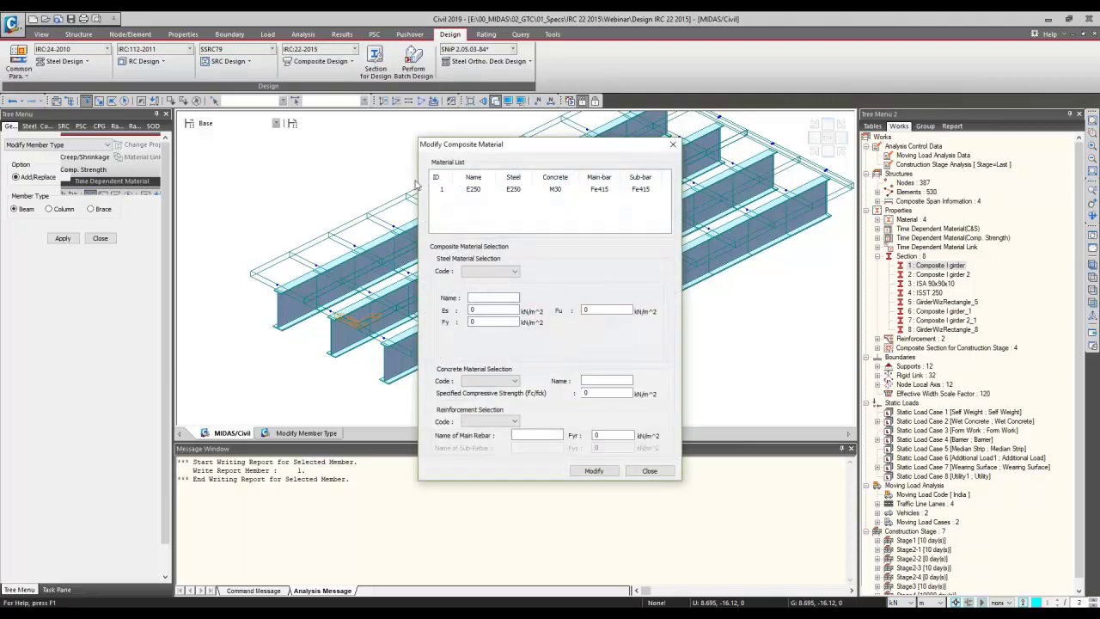
left_click(457, 191)
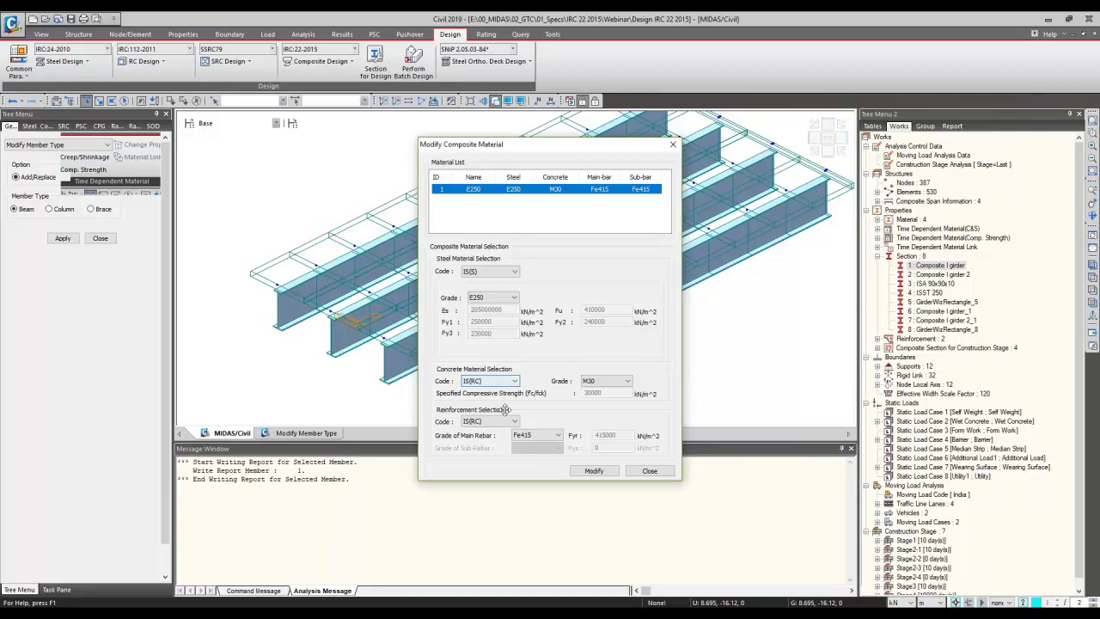
left_click(673, 144)
left_click(321, 61)
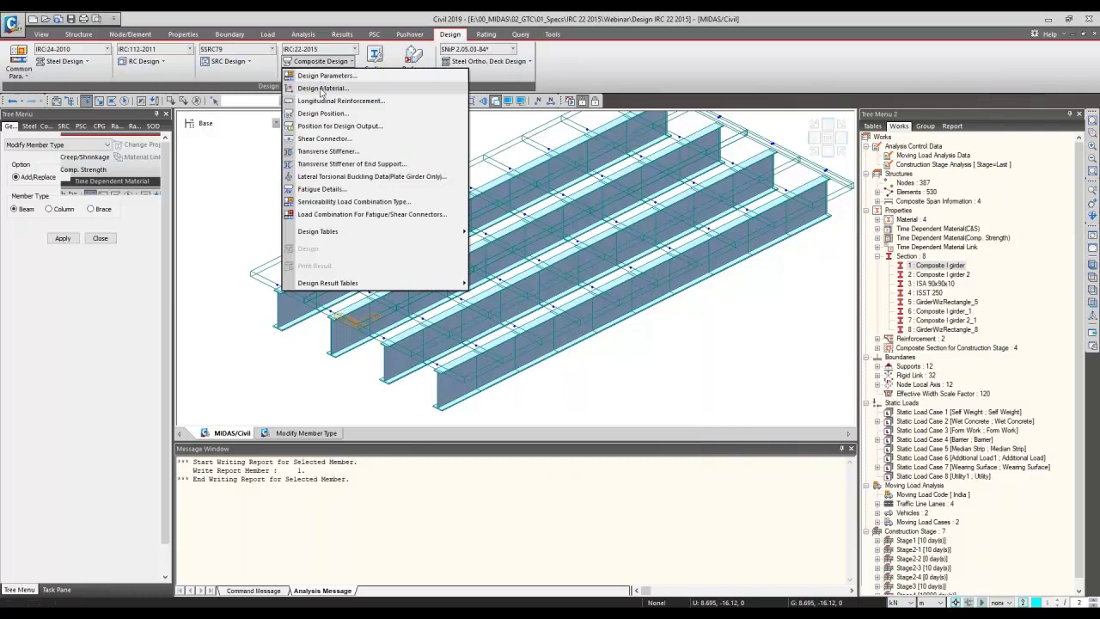
left_click(323, 87)
left_click(515, 190)
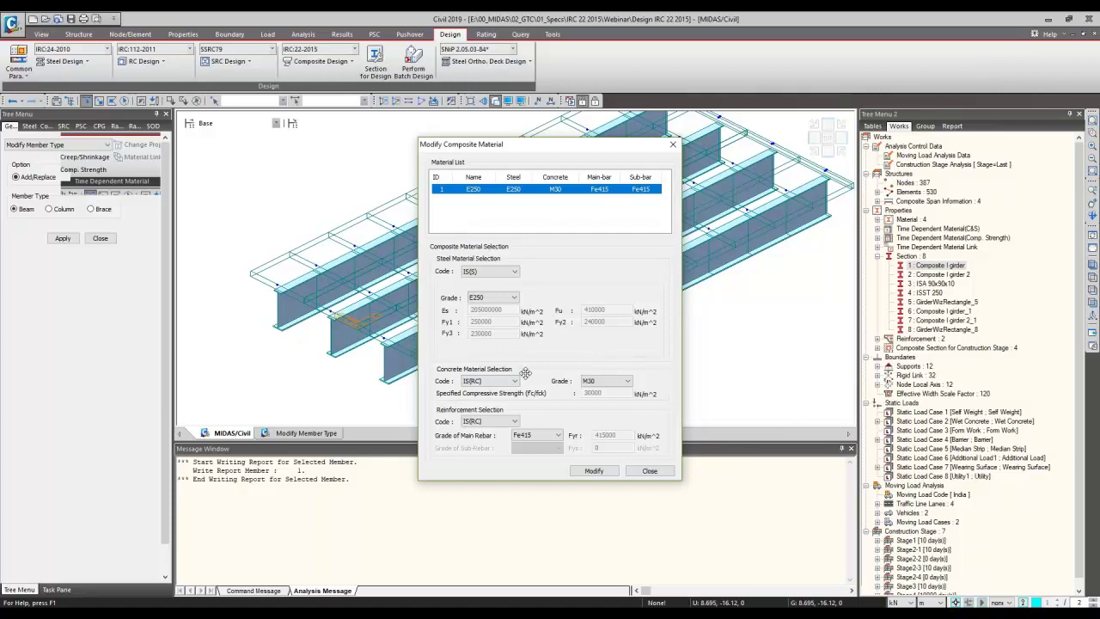
left_click(673, 144)
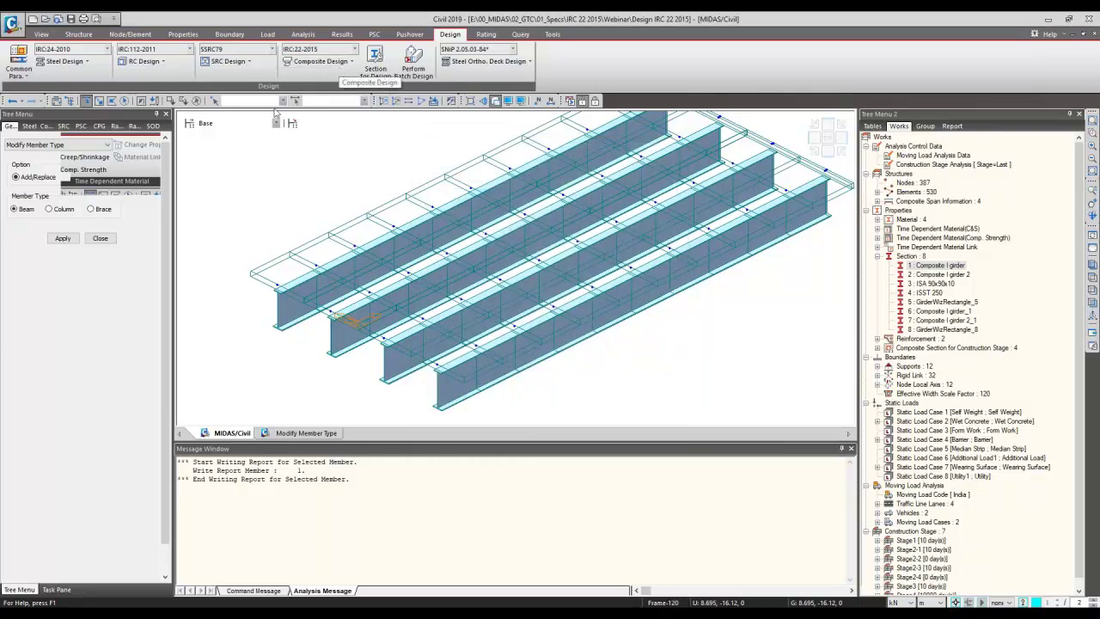
- Review the longitudinal reinforcement of the Composite I girder and Composite I girder 2 sections and close the Section Manager
left_click(320, 61)
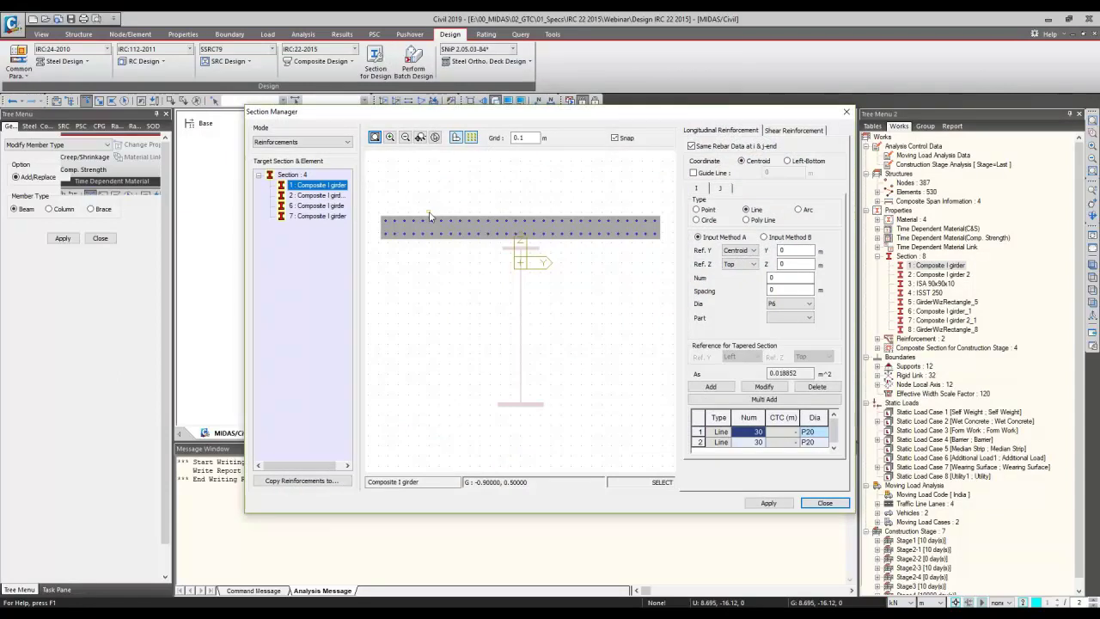
left_click(310, 195)
left_click(311, 185)
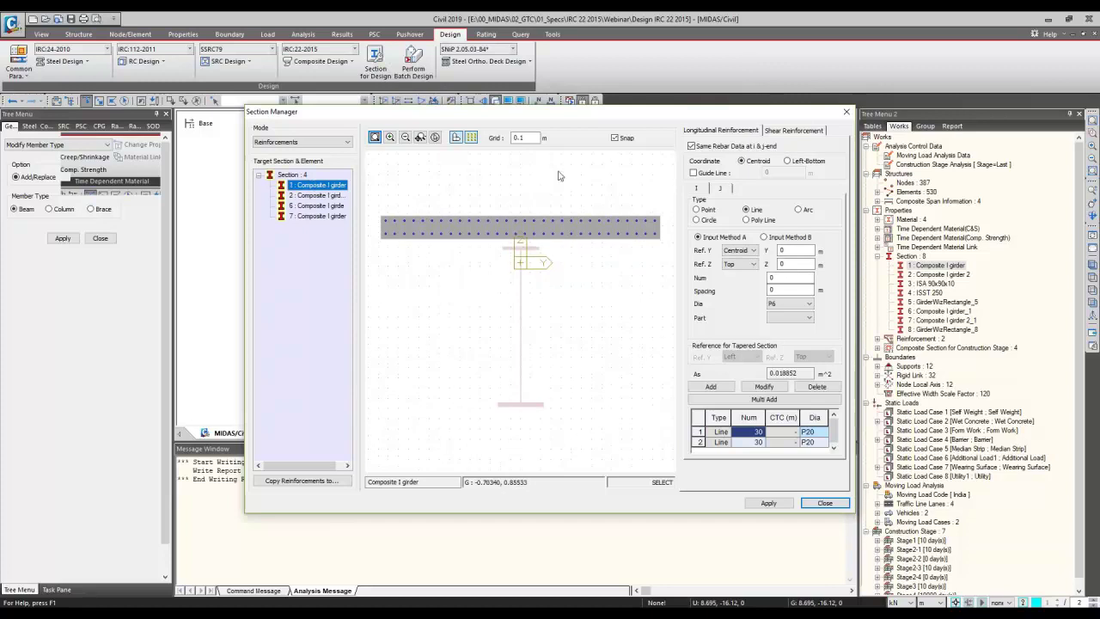
left_click(845, 113)
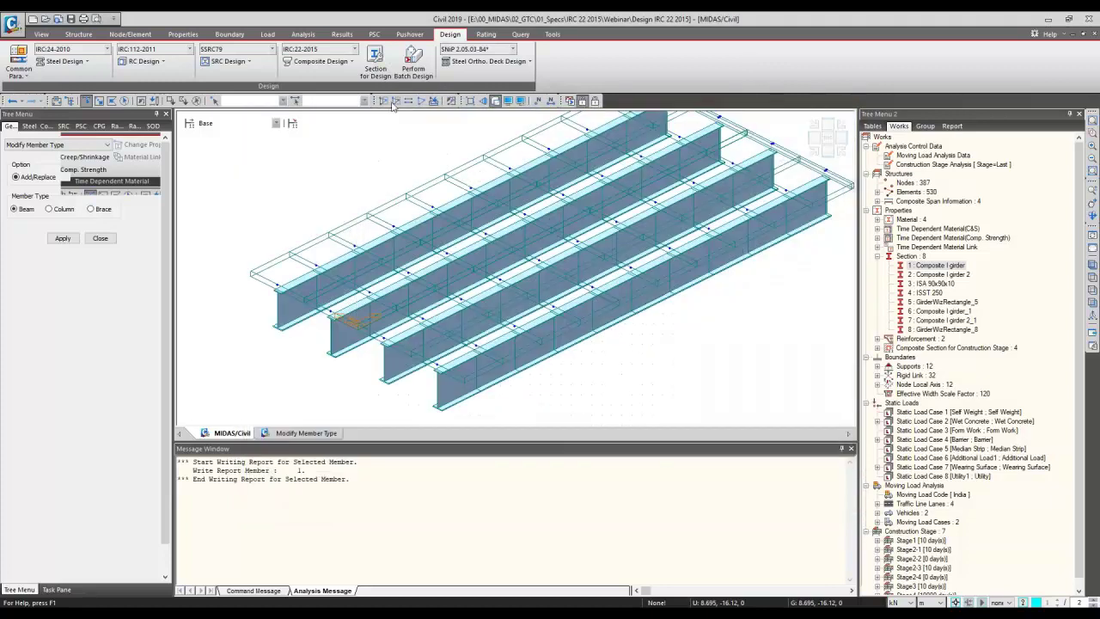
- Open the composite Design Position settings, review the table of element check positions and return to the model view
left_click(341, 63)
left_click(339, 116)
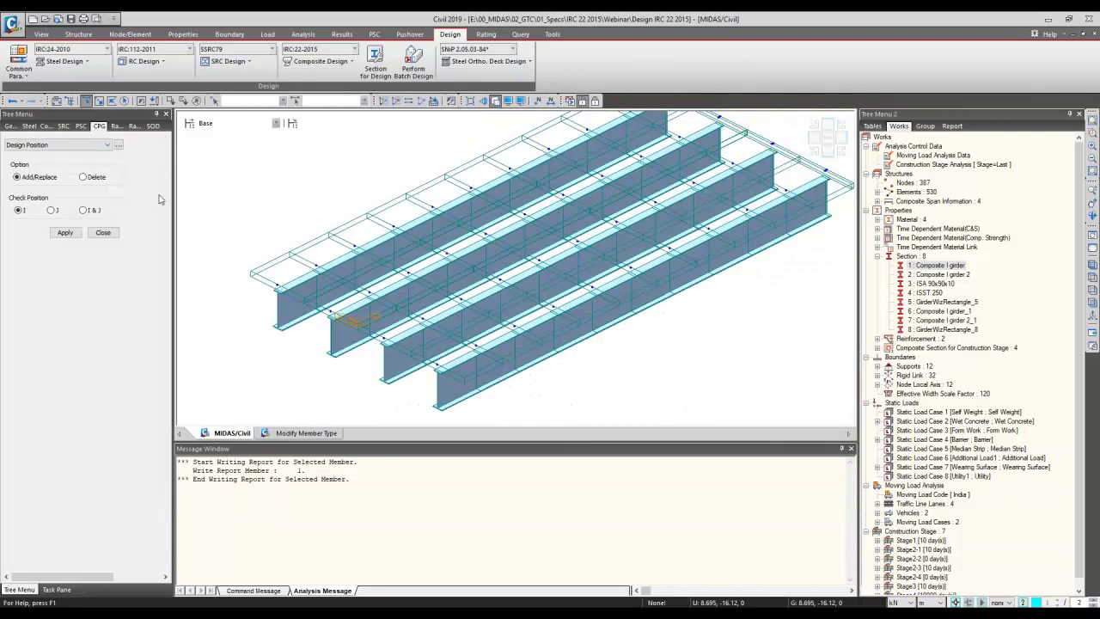
left_click(119, 145)
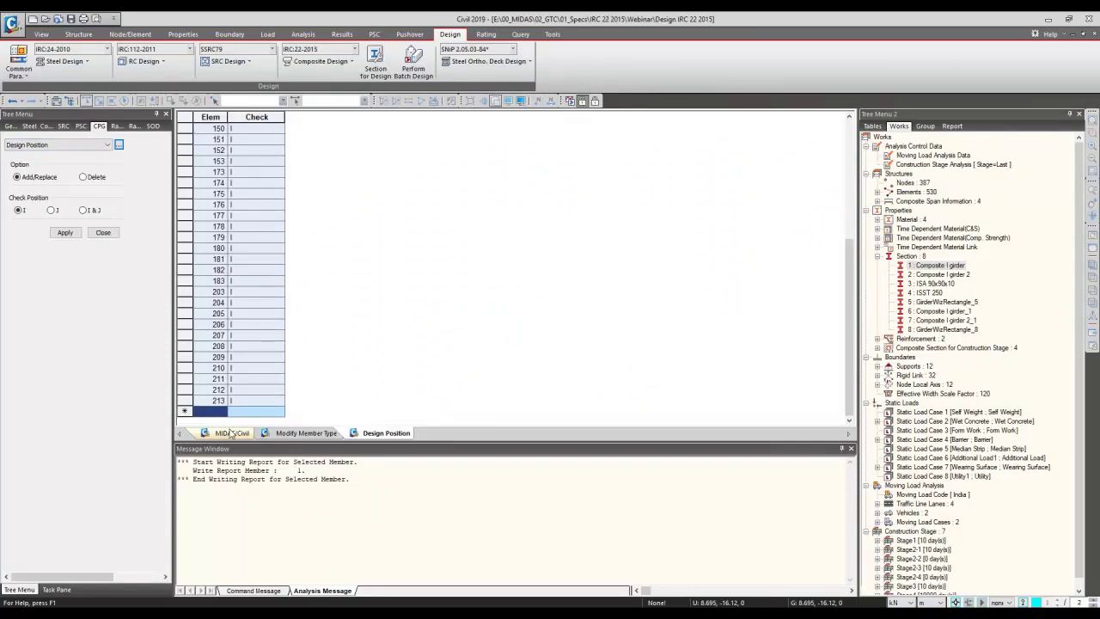
left_click(230, 433)
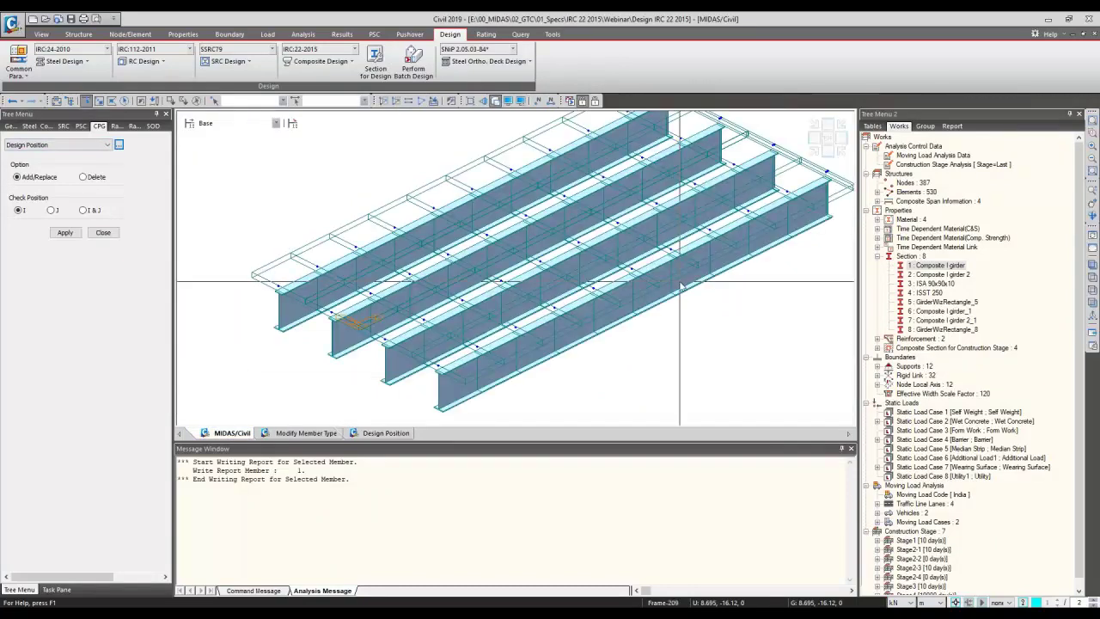
mouse_move(679, 287)
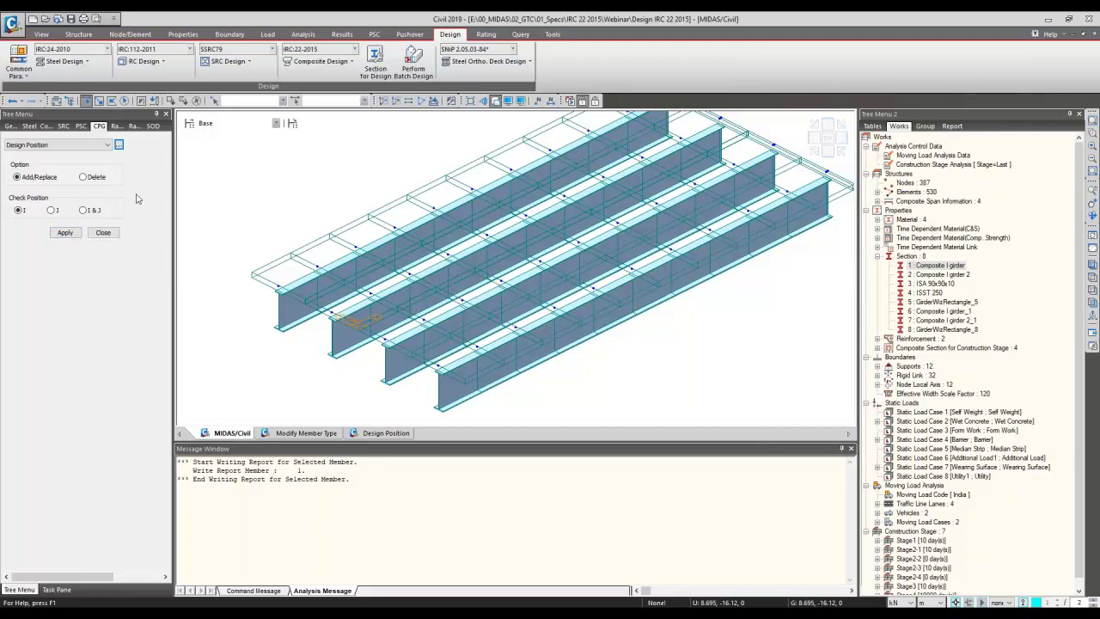
- Open the Position for Design Output settings for the composite girders and review the position options
left_click(350, 61)
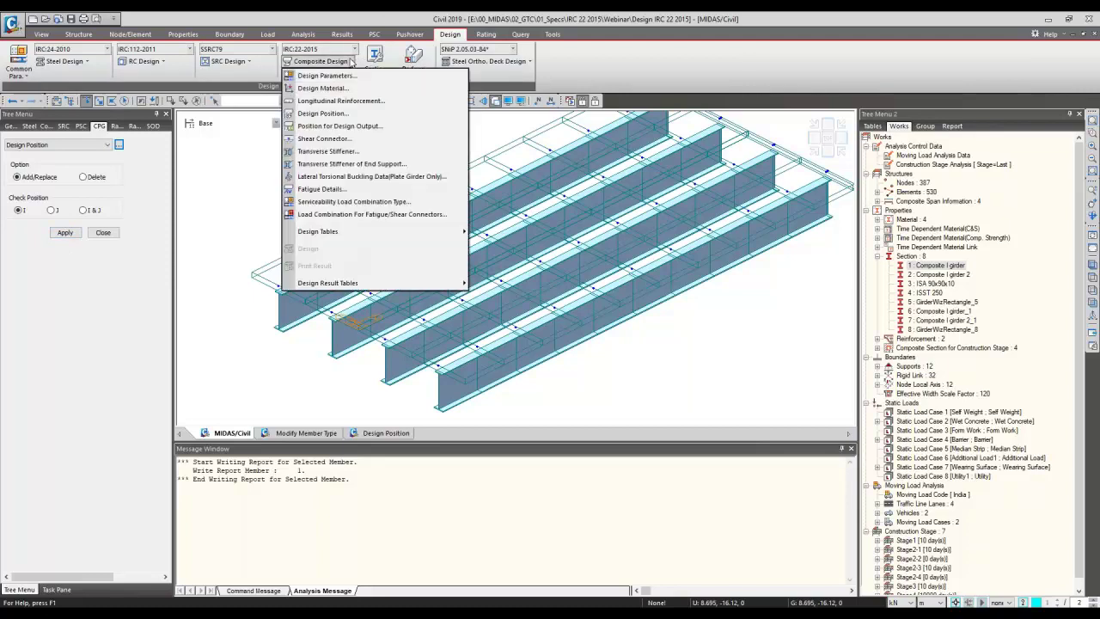
left_click(362, 129)
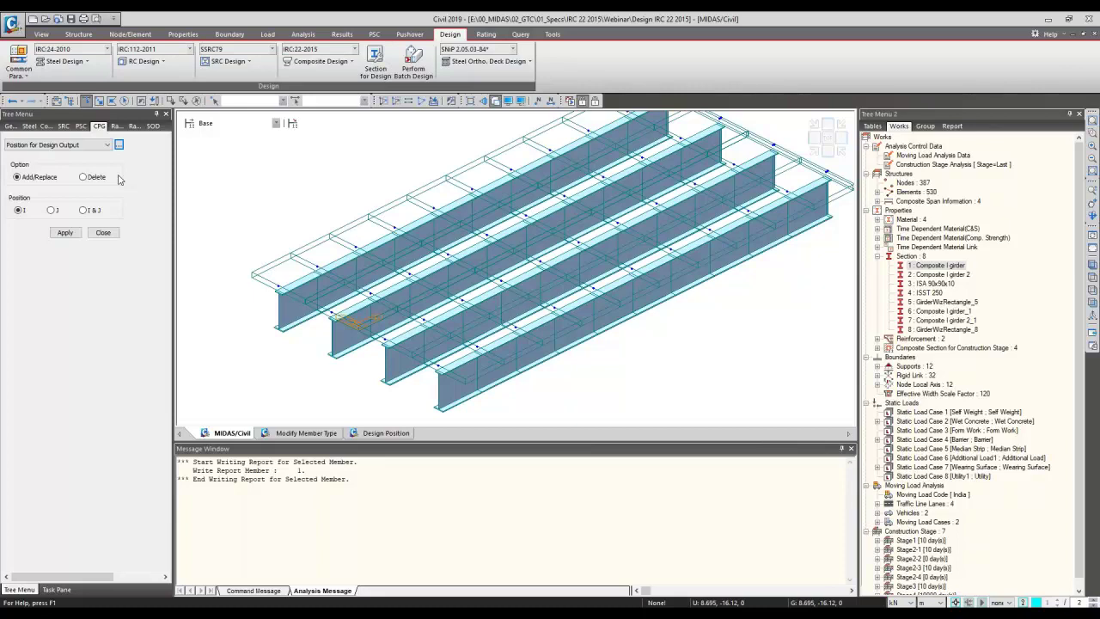
left_click(303, 64)
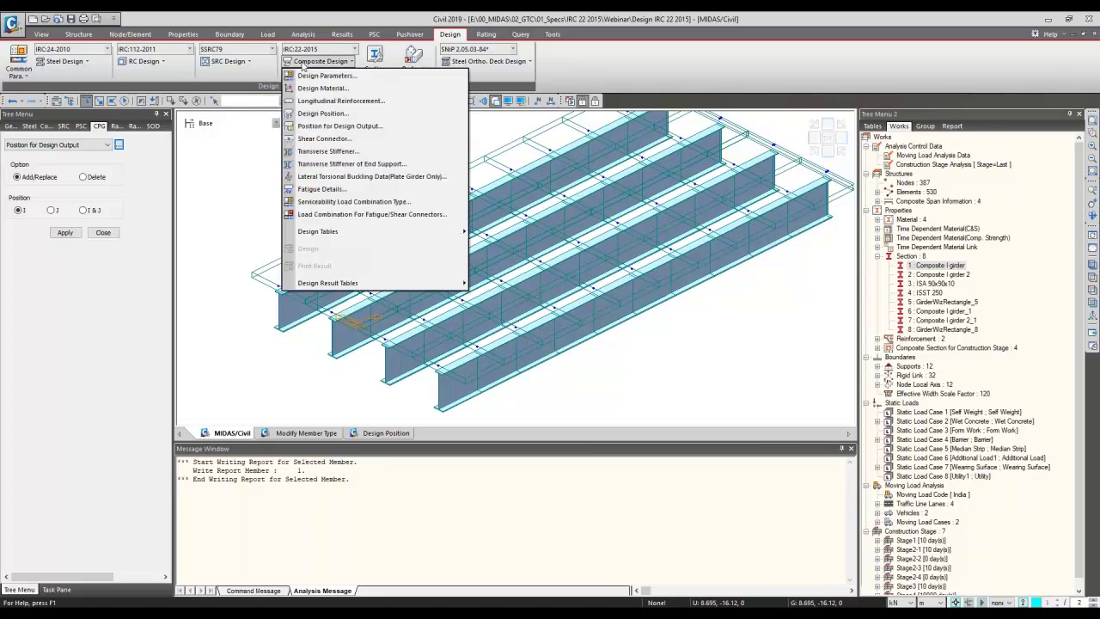
left_click(126, 151)
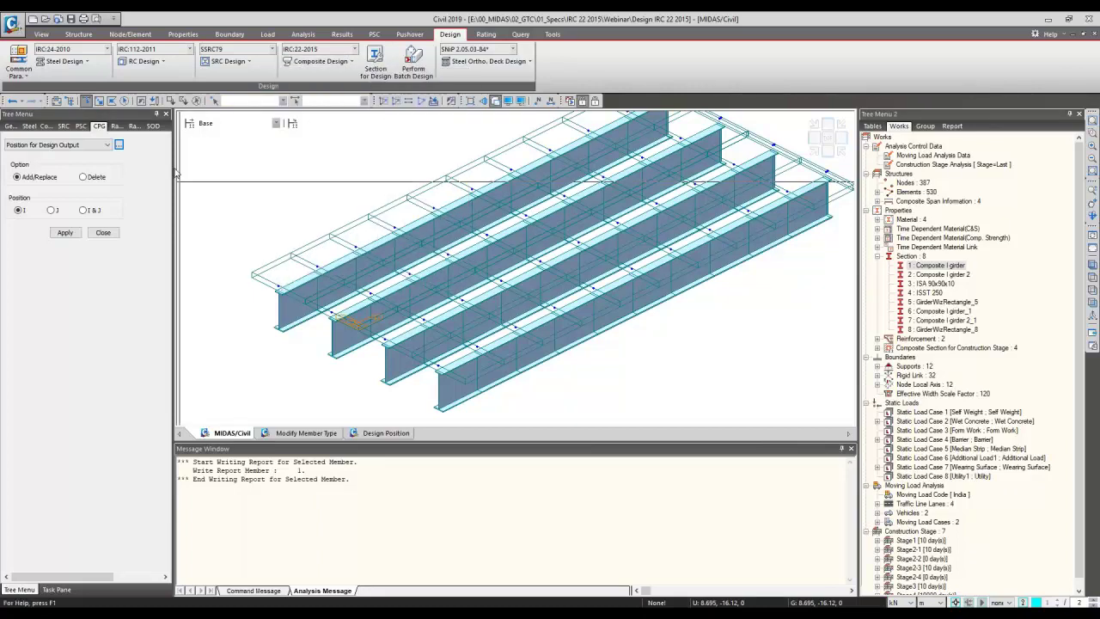
- Review the table of element positions set for design output and return to the model view
left_click(120, 145)
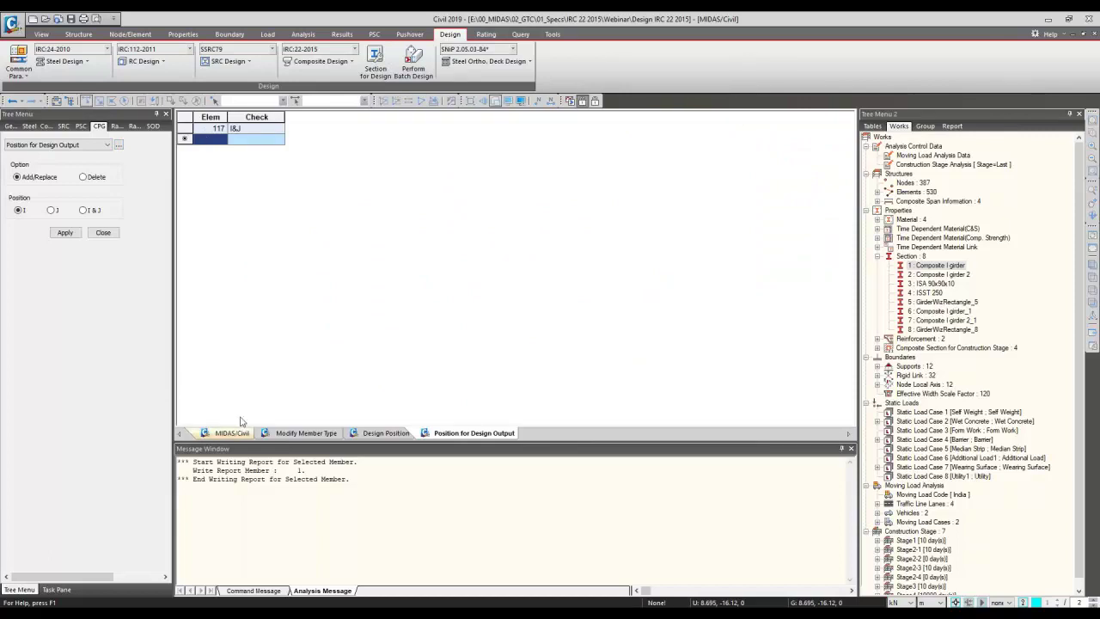
left_click(230, 432)
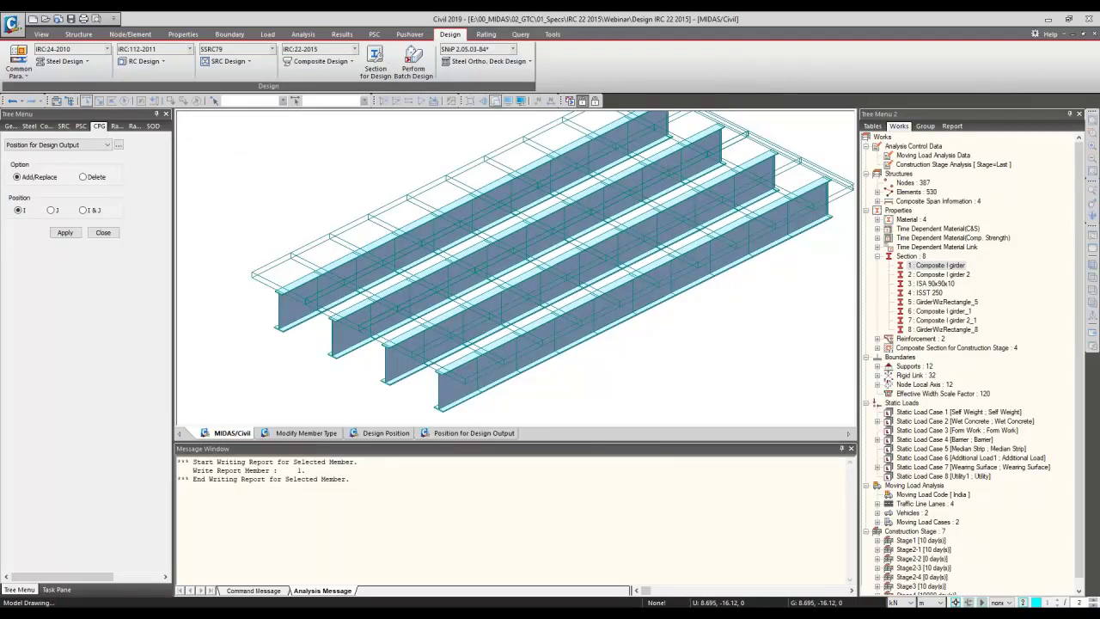
- Open the composite Shear Connector settings and review the connector detail fields from number of connectors to length of shear plane
left_click(319, 61)
left_click(323, 138)
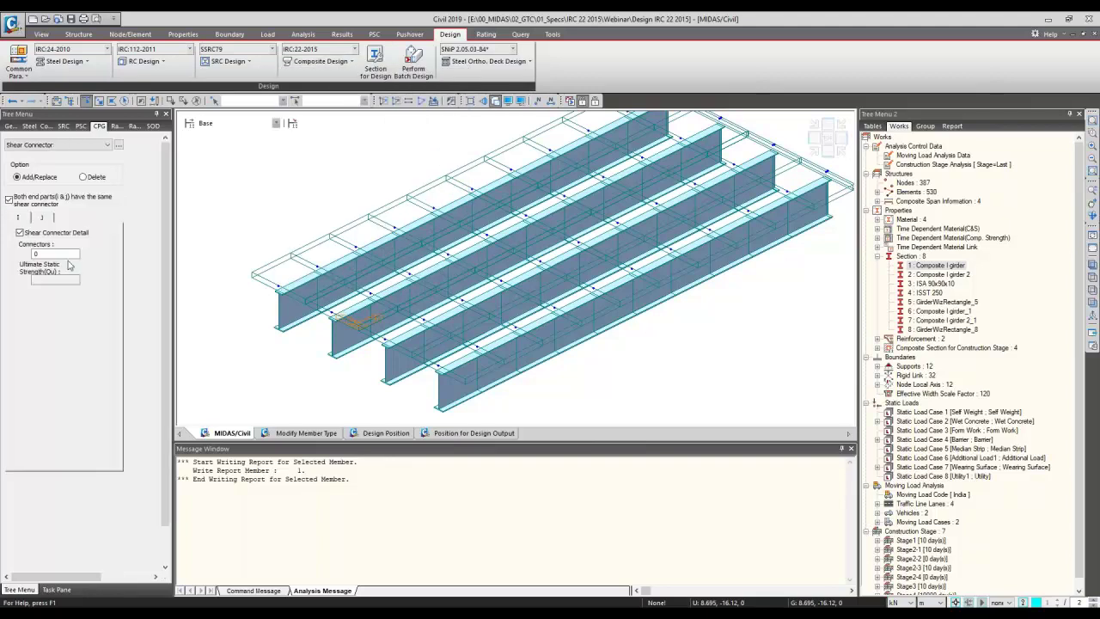
left_click(56, 254)
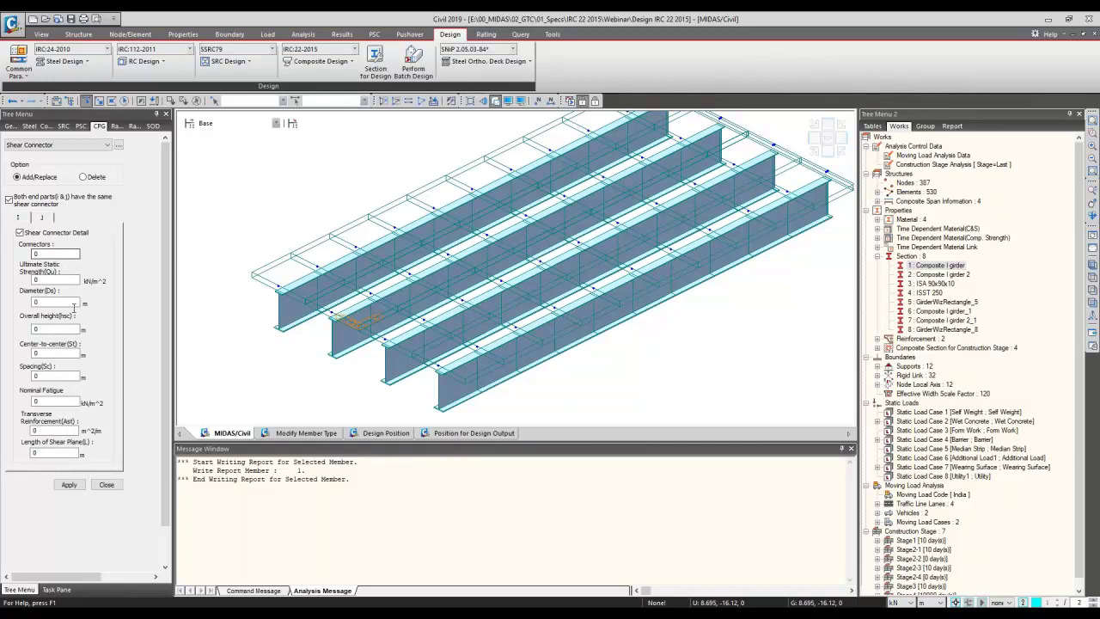
key("ctrl+a")
key("Tab")
key("Tab")
key("Tab")
key("Tab")
key("Tab")
key("Tab")
left_click(15, 401)
key("shift+Home")
key("Tab")
double_click(34, 452)
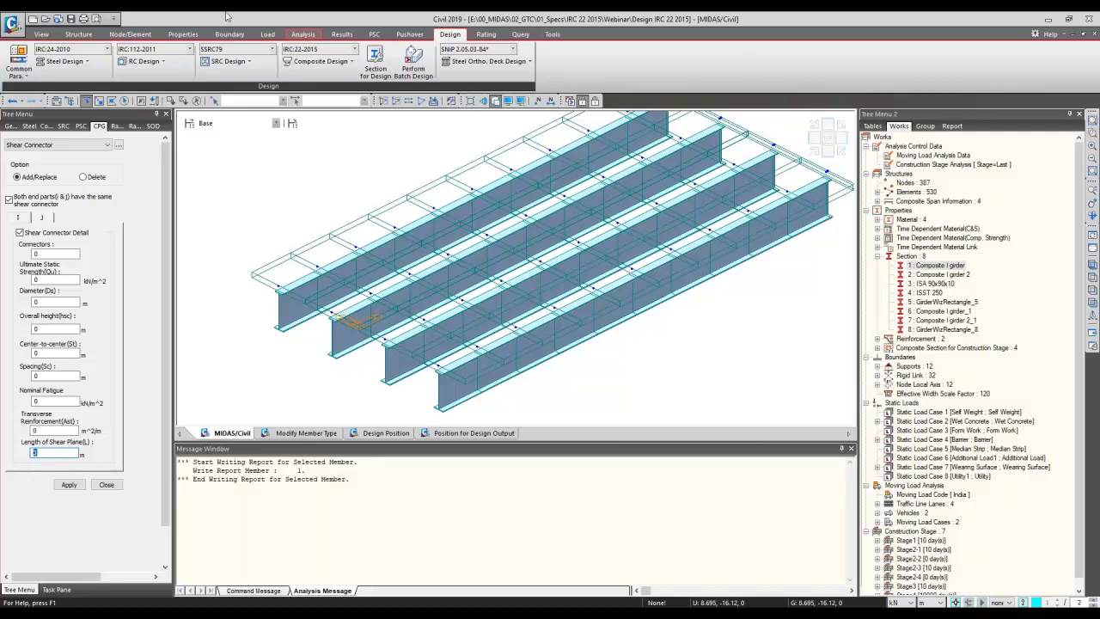
- Open the composite Transverse Stiffener settings for the Composite I girder section
left_click(337, 65)
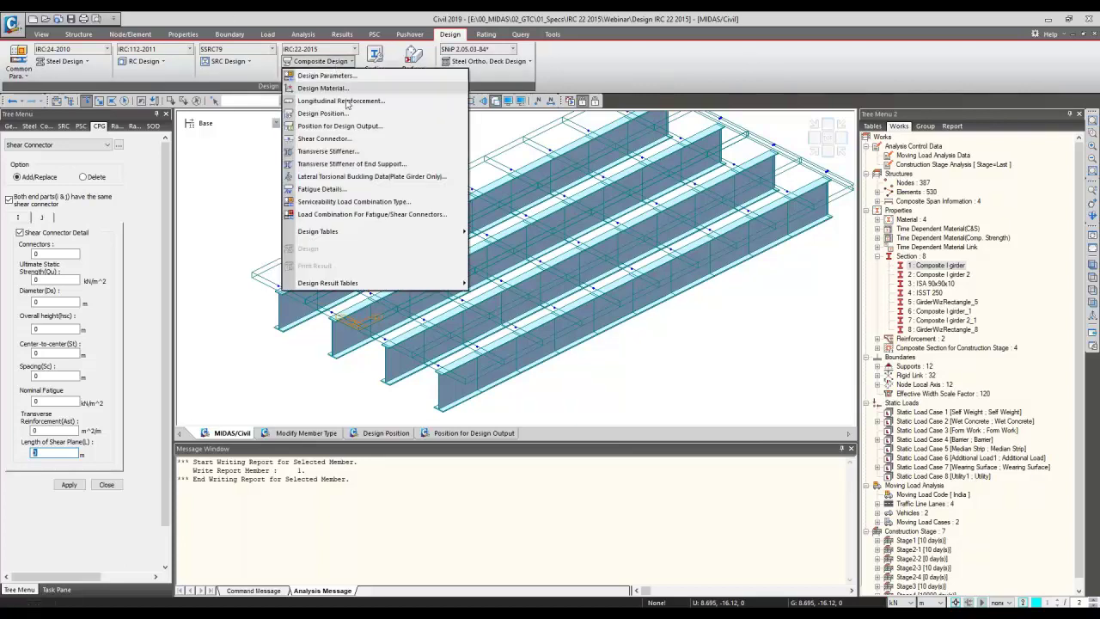
left_click(366, 157)
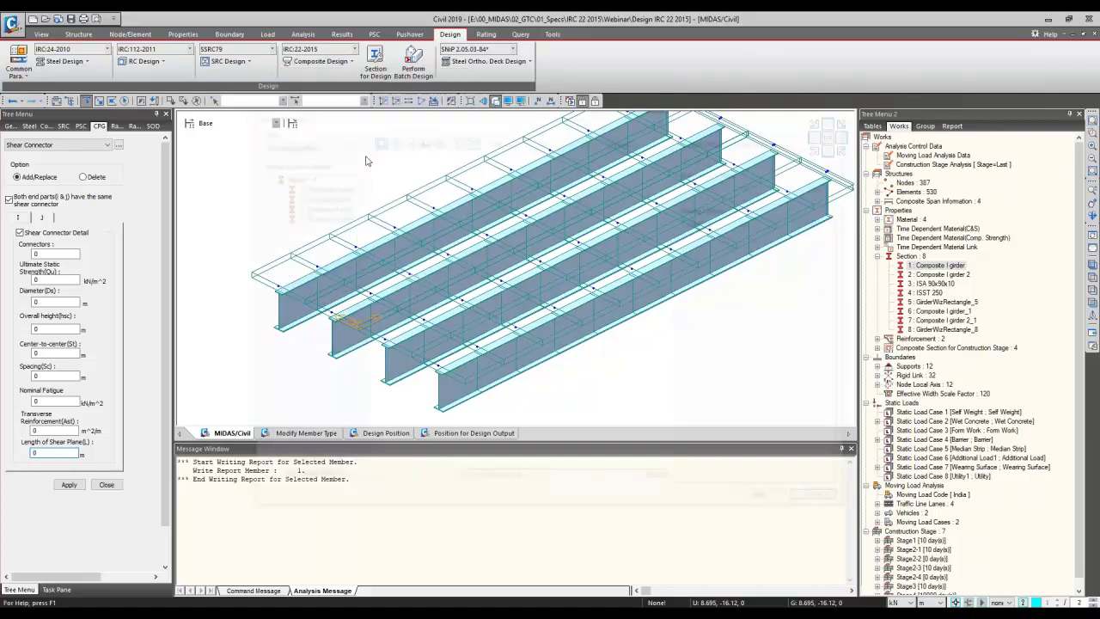
left_click(321, 189)
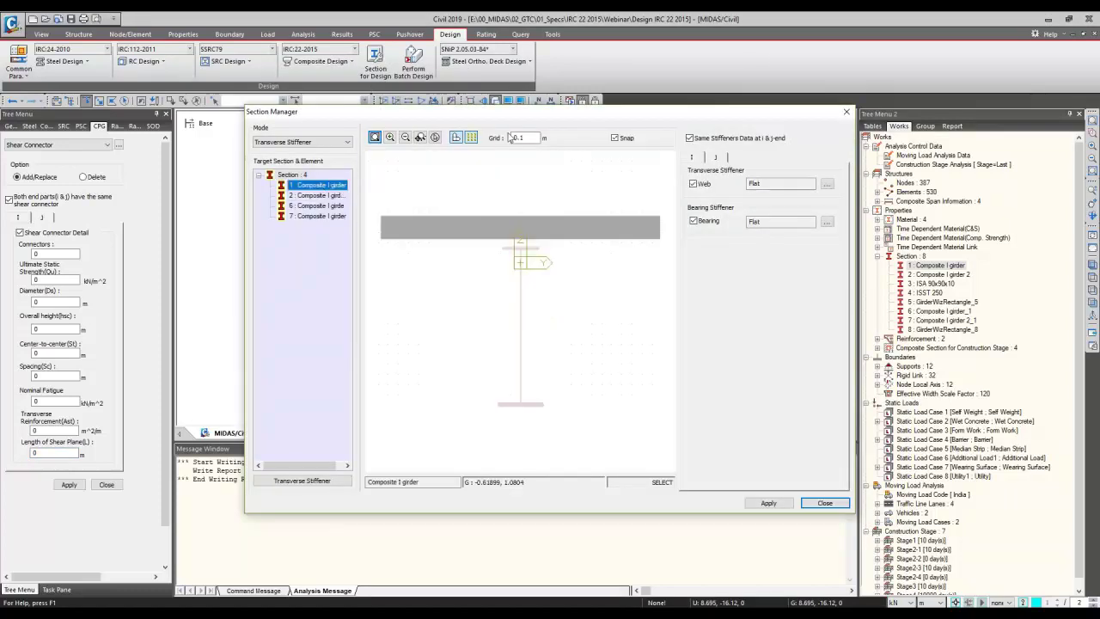
left_click_drag(522, 111, 422, 101)
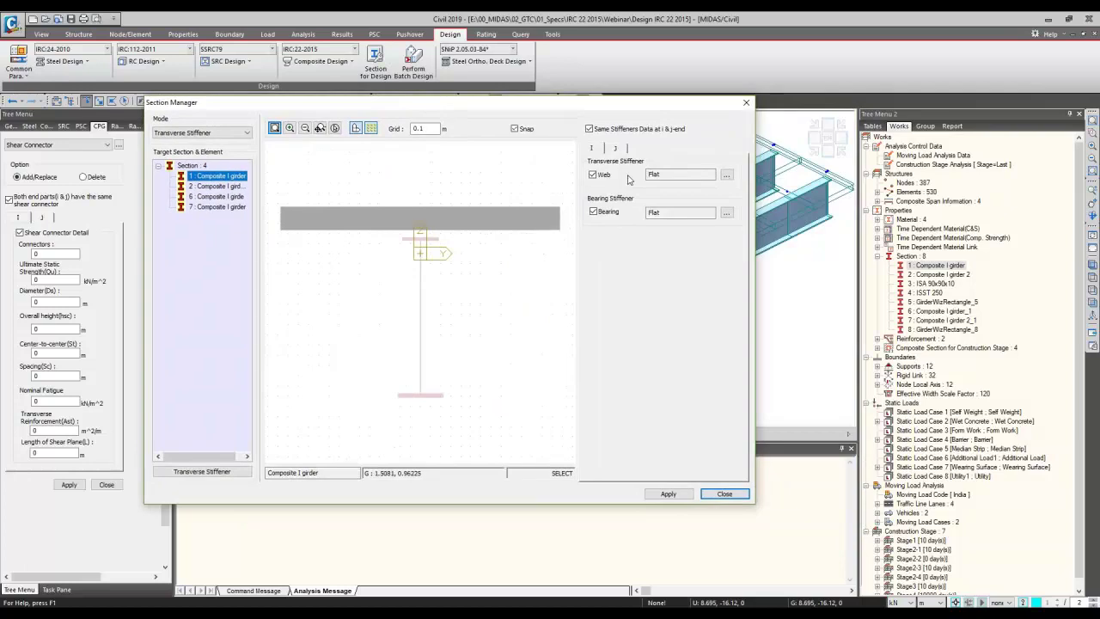
- Review the web stiffener's Flat and Tee types, one- or two-stiffener options, Fy and pitch, and dismiss the Stiffener Type settings
left_click(725, 175)
left_click(640, 184)
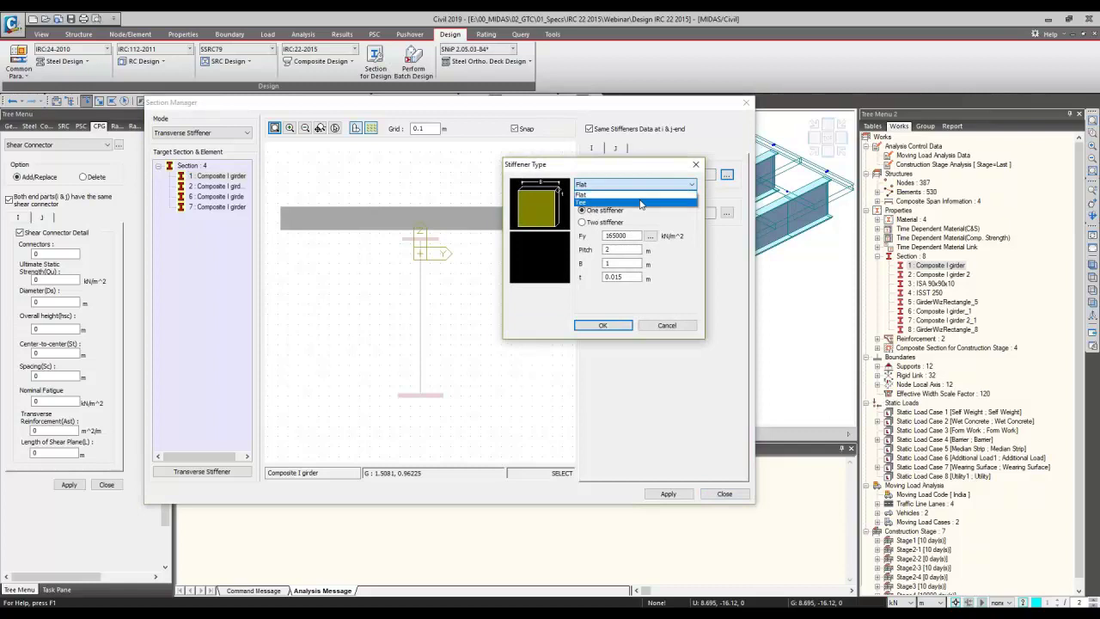
left_click(642, 202)
left_click(646, 186)
left_click(640, 195)
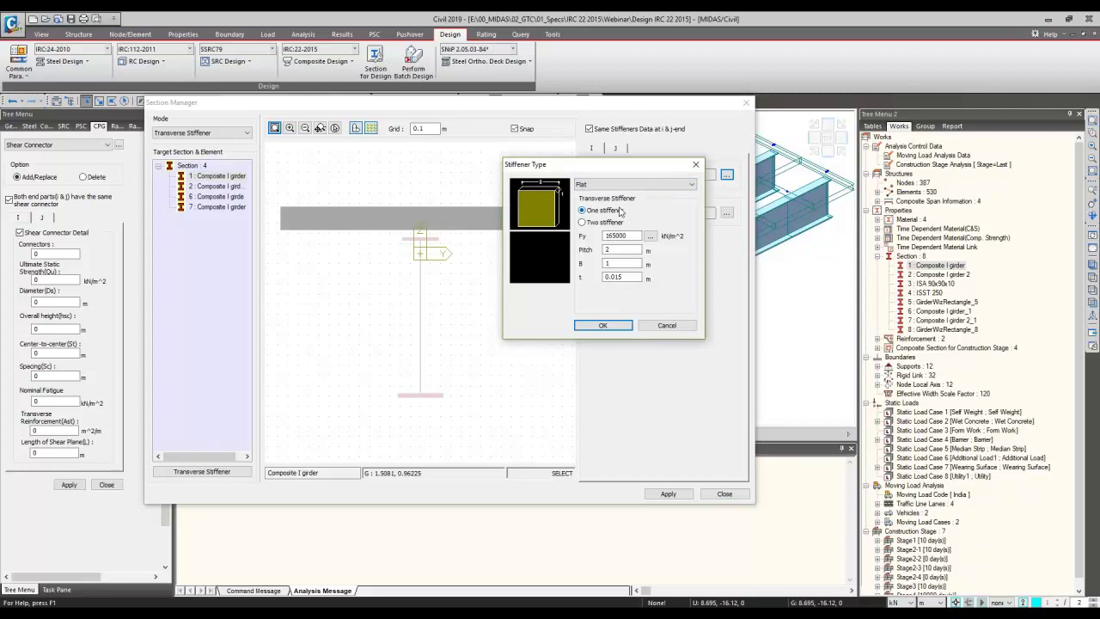
left_click(617, 221)
double_click(615, 235)
key("Tab")
left_click(695, 164)
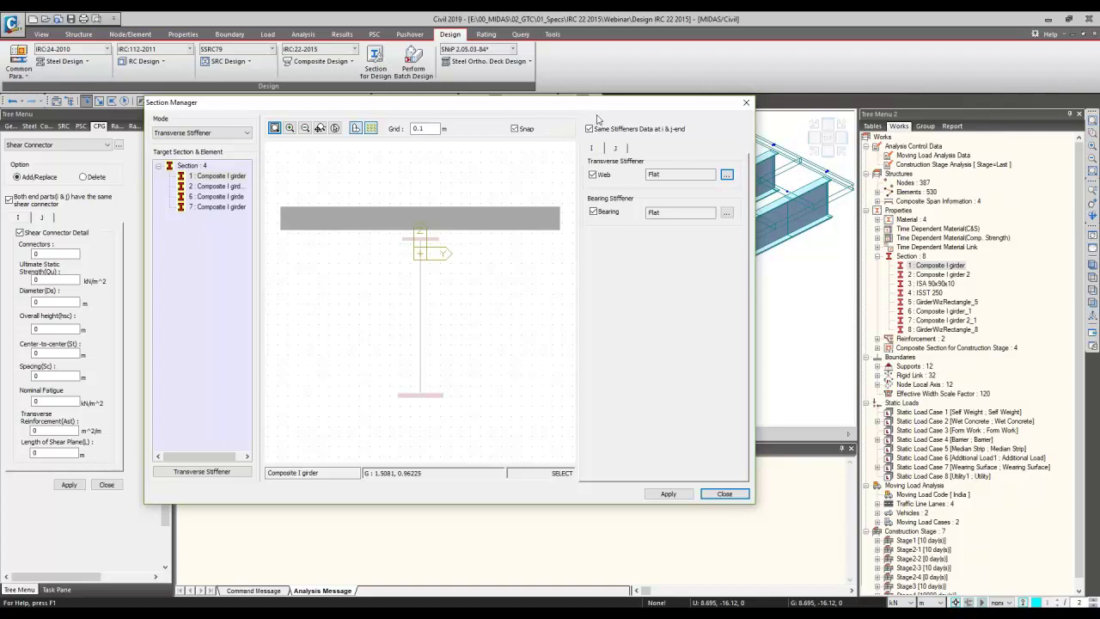
- Compare the web and bearing stiffener options of the girder sections with the girder ends in the model and close the Section Manager
left_click_drag(596, 103, 879, 35)
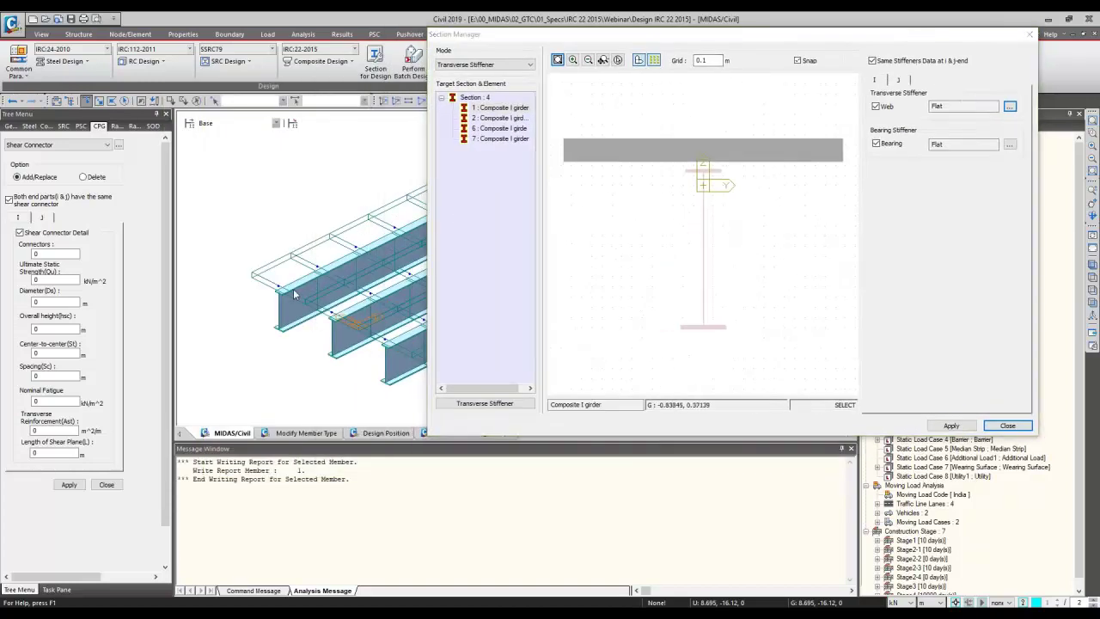
left_click(286, 295)
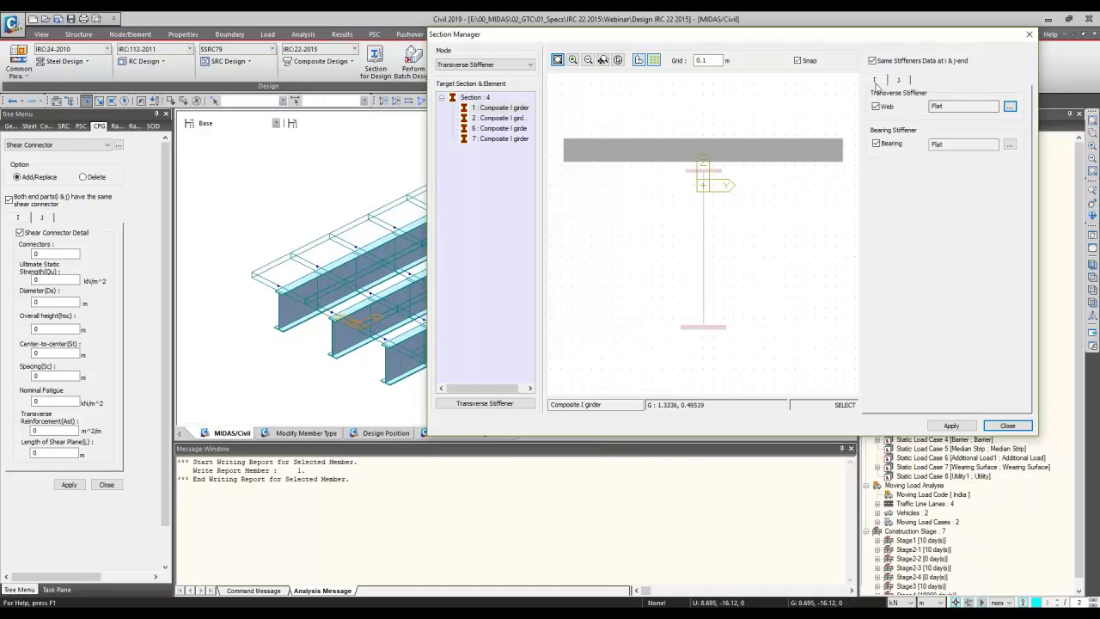
left_click(877, 144)
left_click_drag(810, 34, 558, 48)
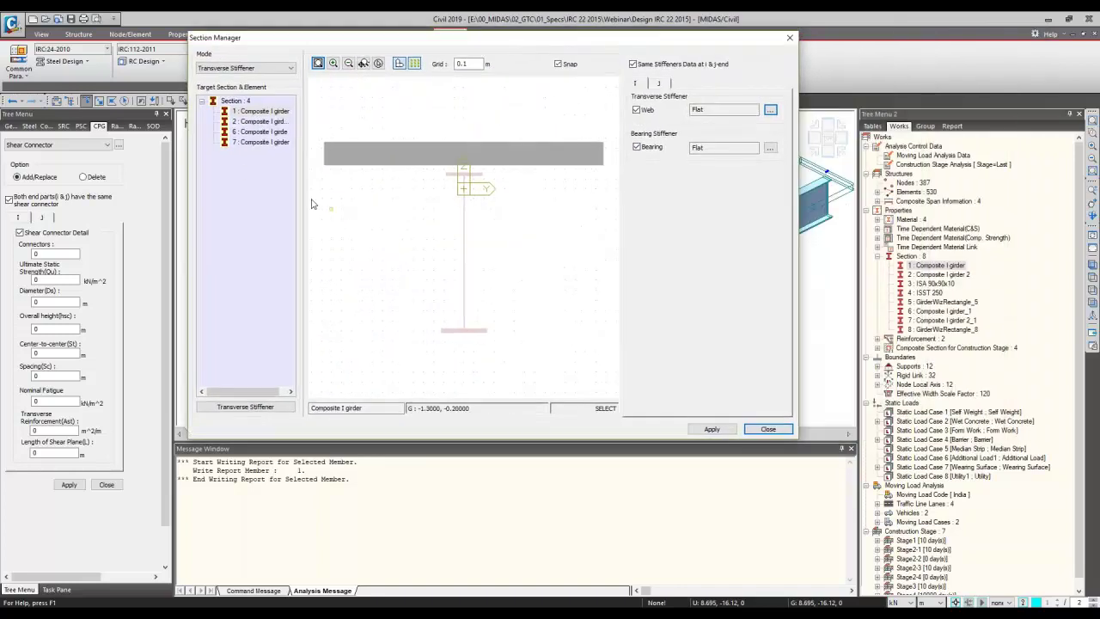
left_click_drag(355, 37, 703, 99)
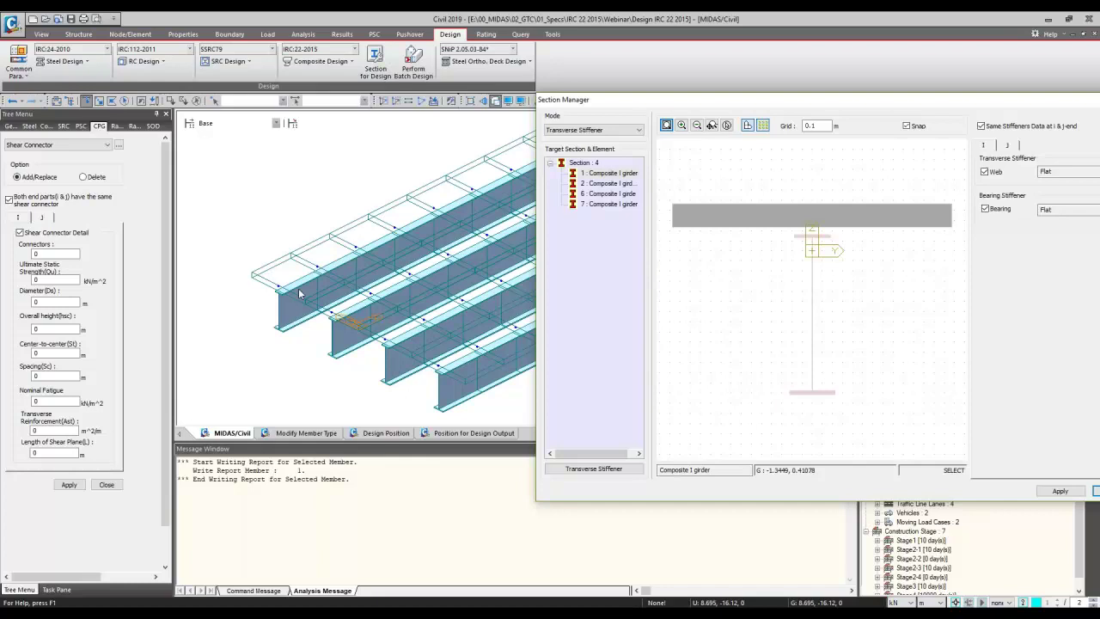
left_click(626, 174)
left_click(625, 173)
left_click(624, 183)
left_click(623, 173)
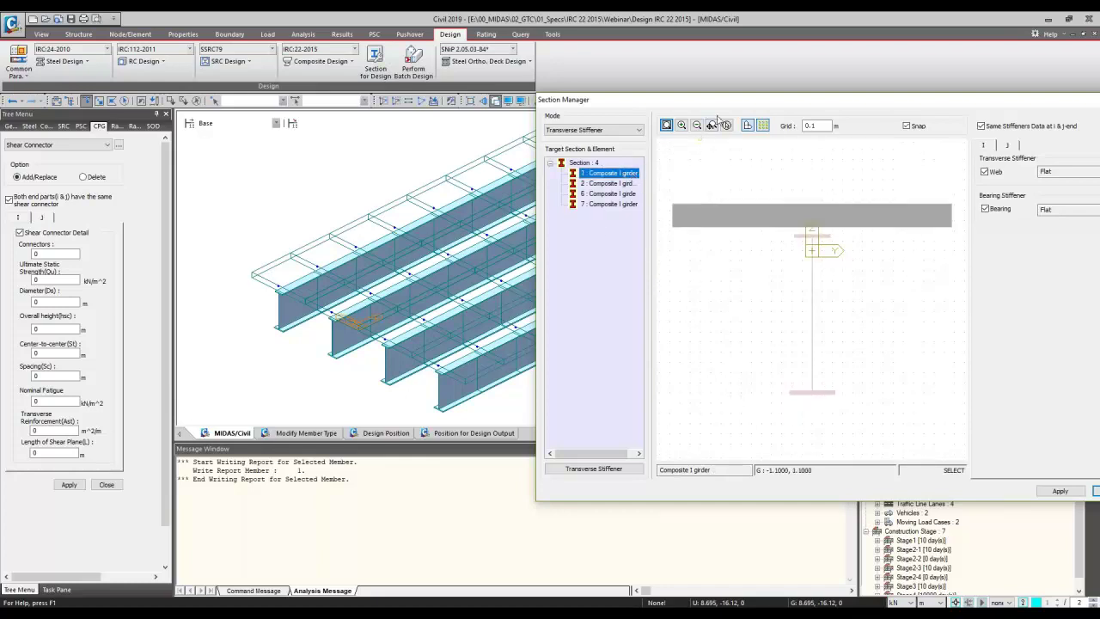
left_click_drag(706, 96, 384, 107)
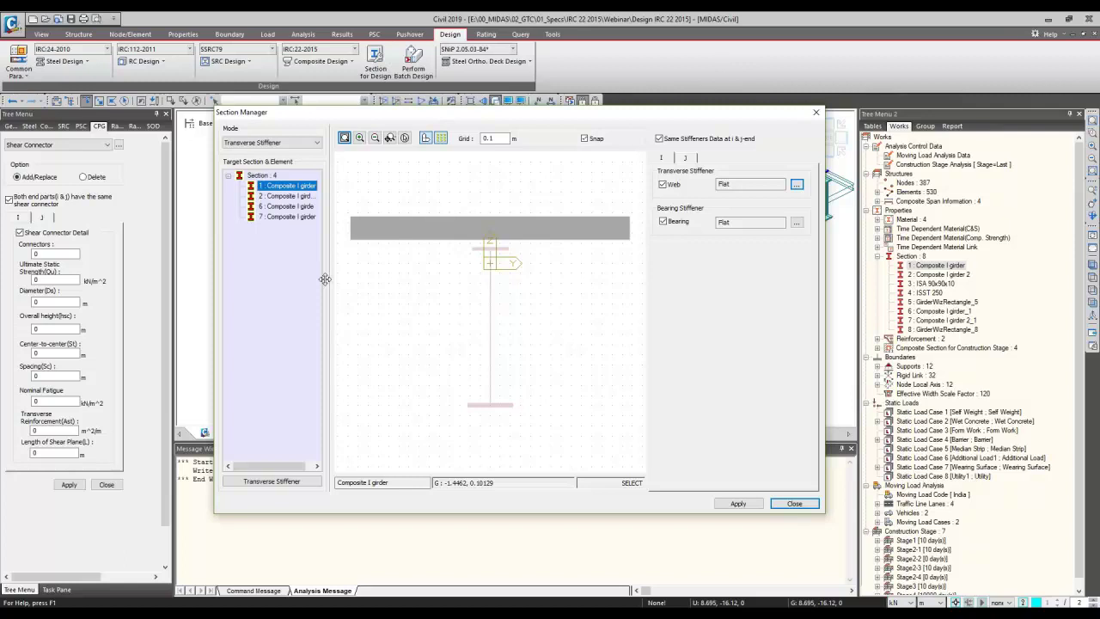
left_click(815, 113)
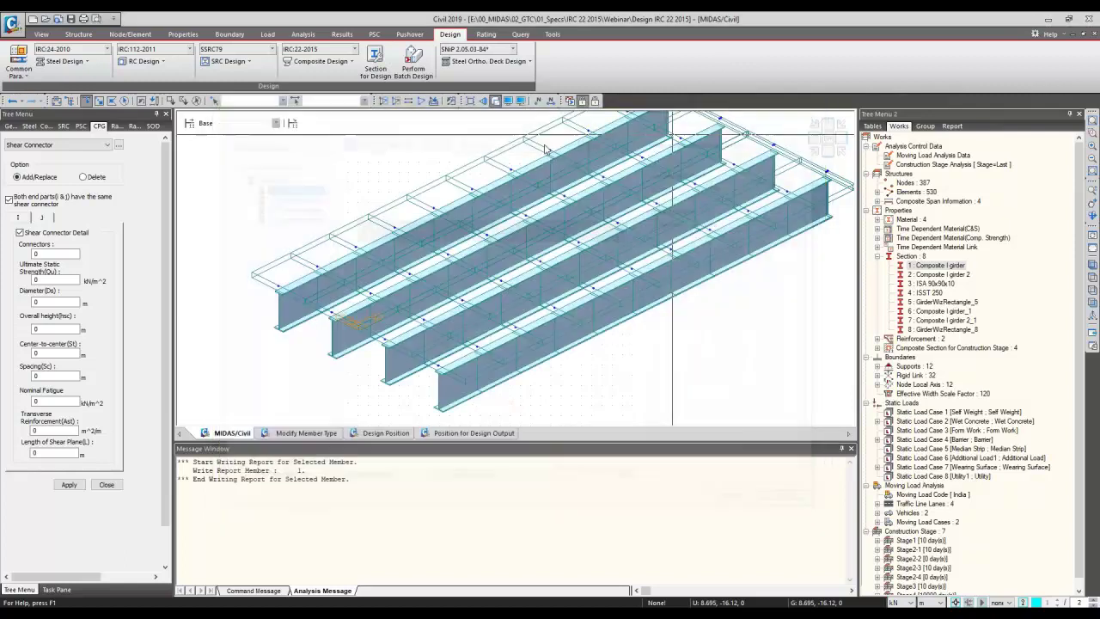
- Review the Transverse Stiffener of End Support options and the end post types assigned to the nodes, and close the dialog
left_click(321, 61)
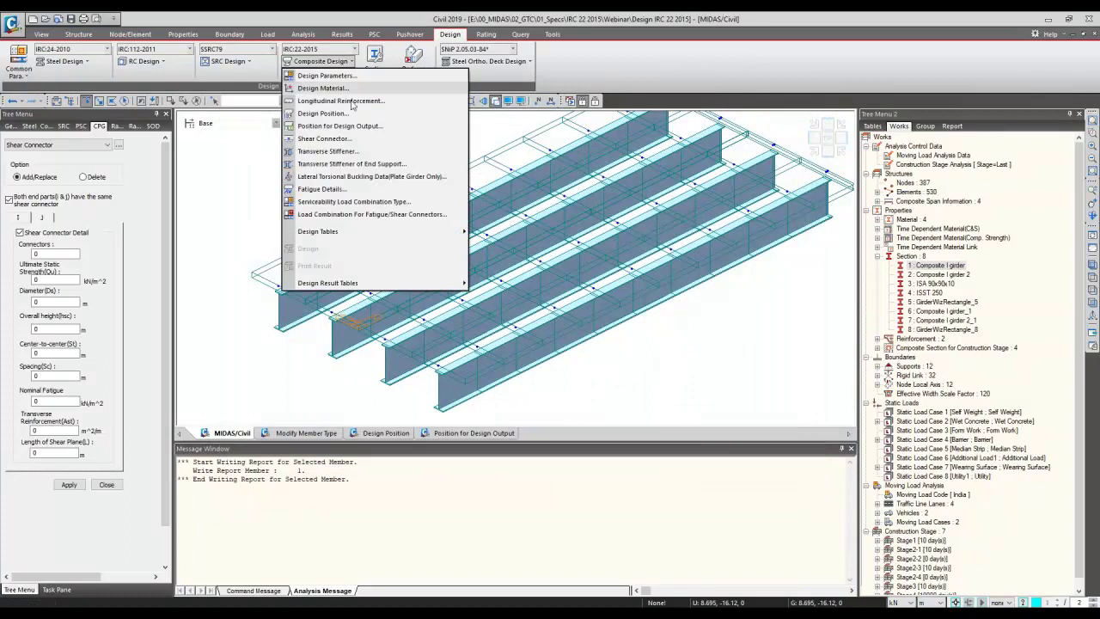
left_click(339, 165)
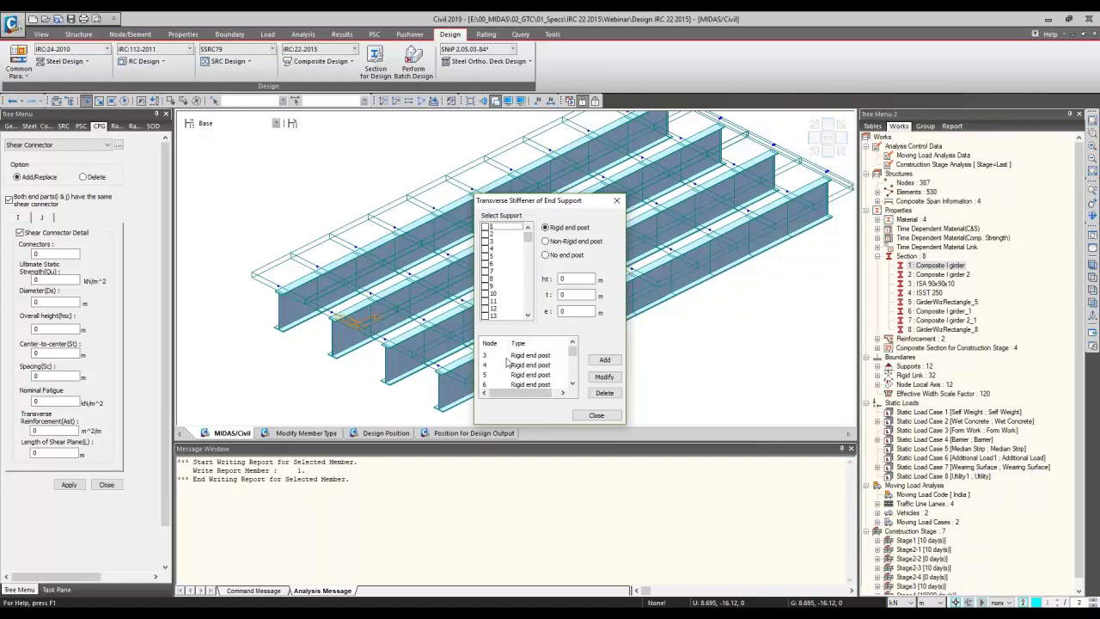
left_click(615, 201)
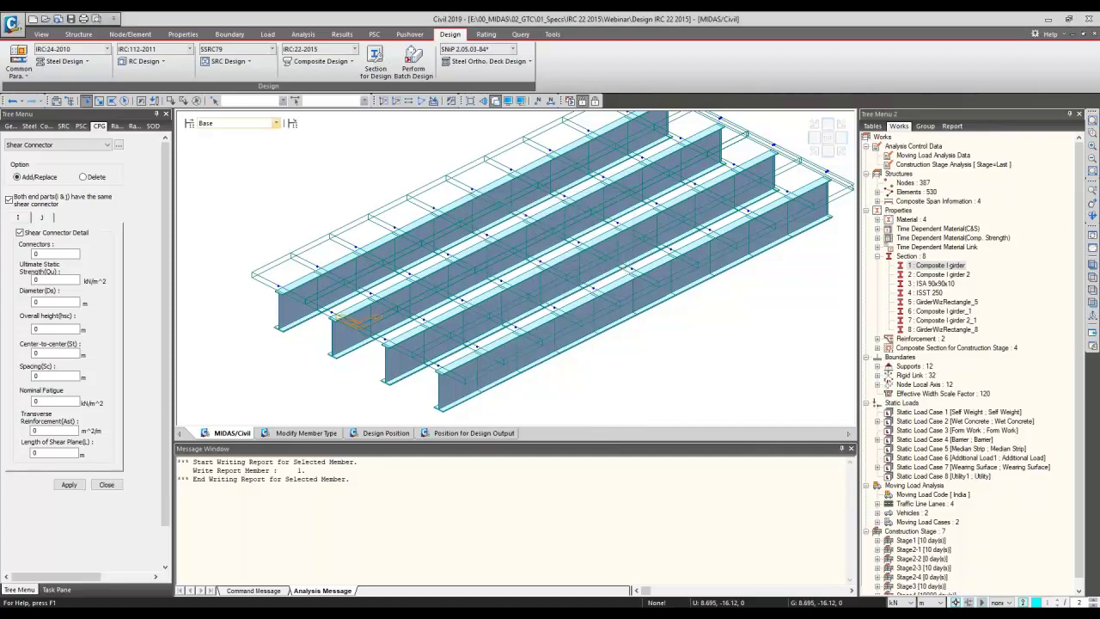
- Open the Lateral Torsional Buckling Data for plate girders and review the torsional unbraced length setting
left_click(318, 61)
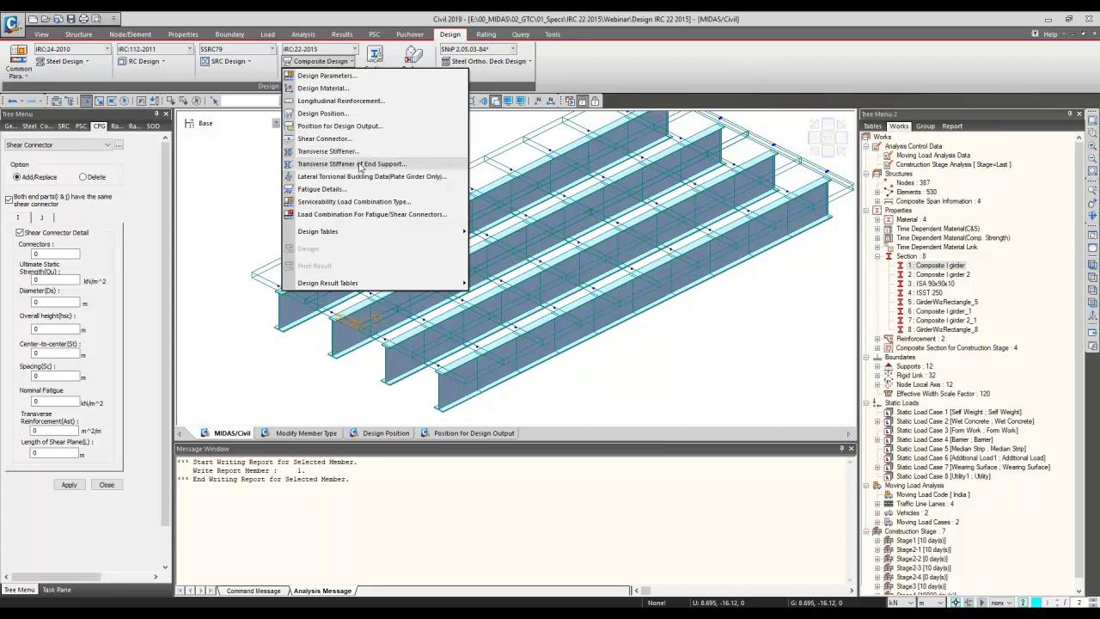
left_click(372, 177)
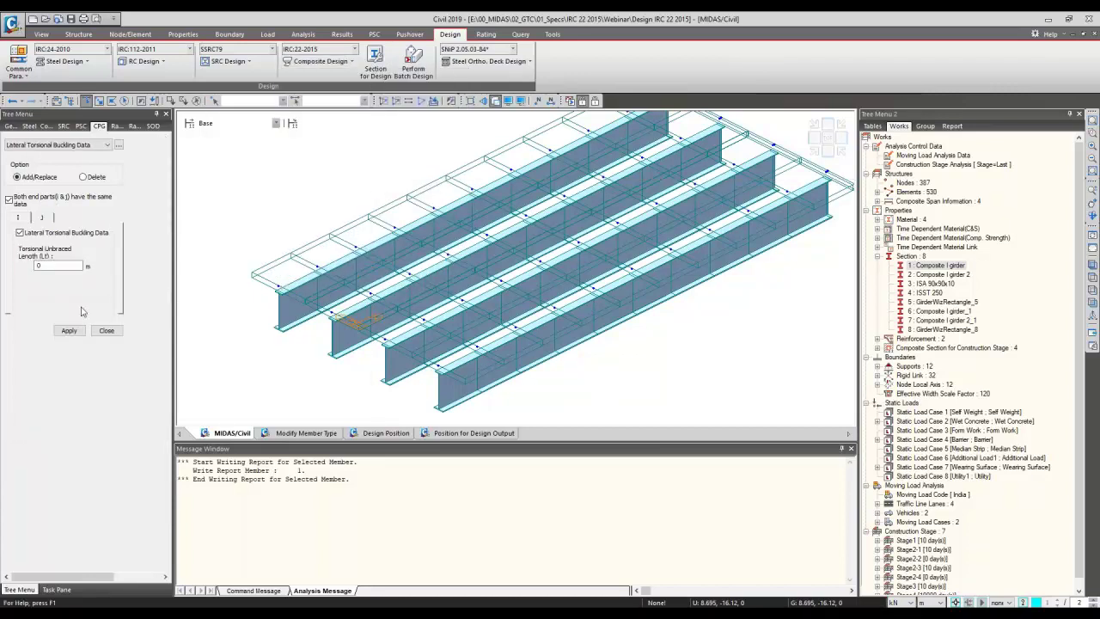
double_click(58, 265)
- Open the composite Fatigue Details and review the normal fatigue strength, shear fatigue strength and correction factor fields
left_click(352, 64)
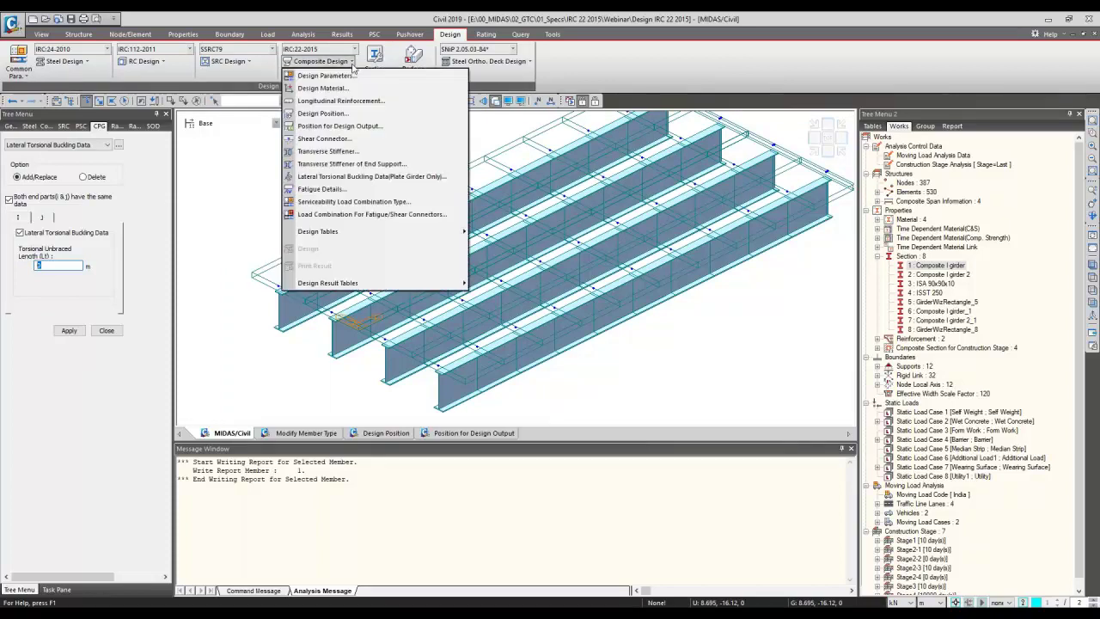
left_click(346, 190)
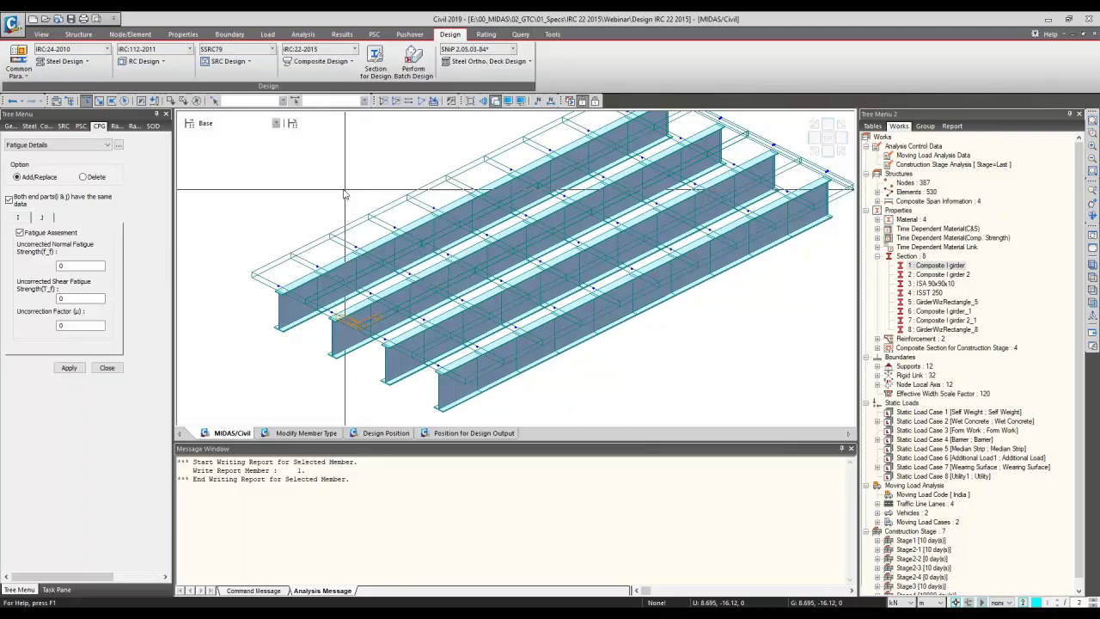
left_click(62, 264)
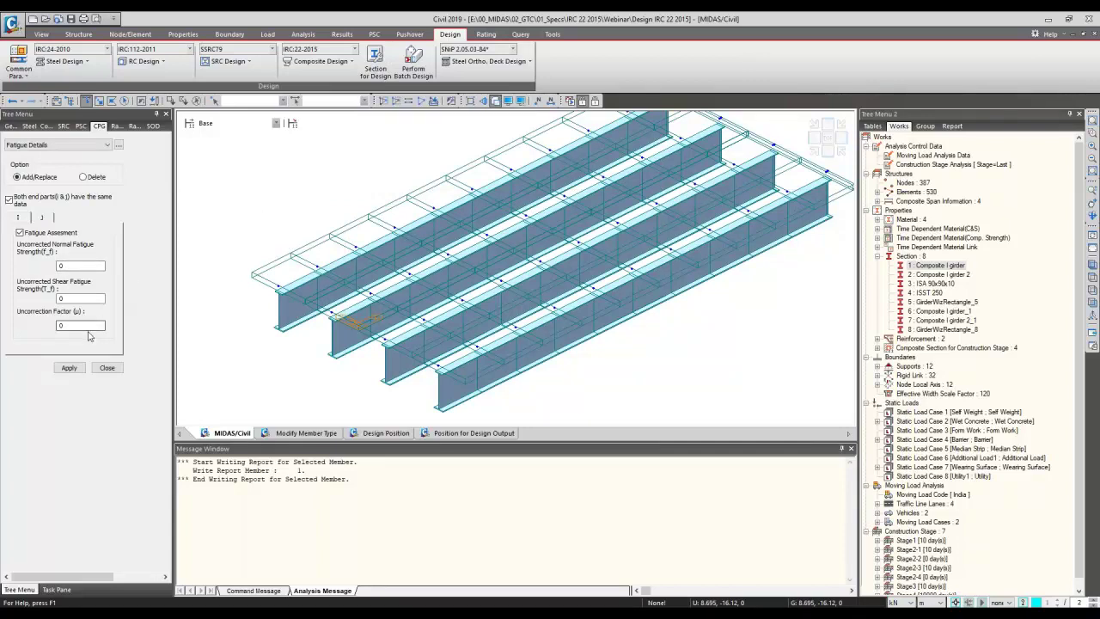
- Review the quasi-permanent, frequent and characteristic combinations in Serviceability Load Combination Type and close the dialog
left_click(347, 63)
left_click(359, 203)
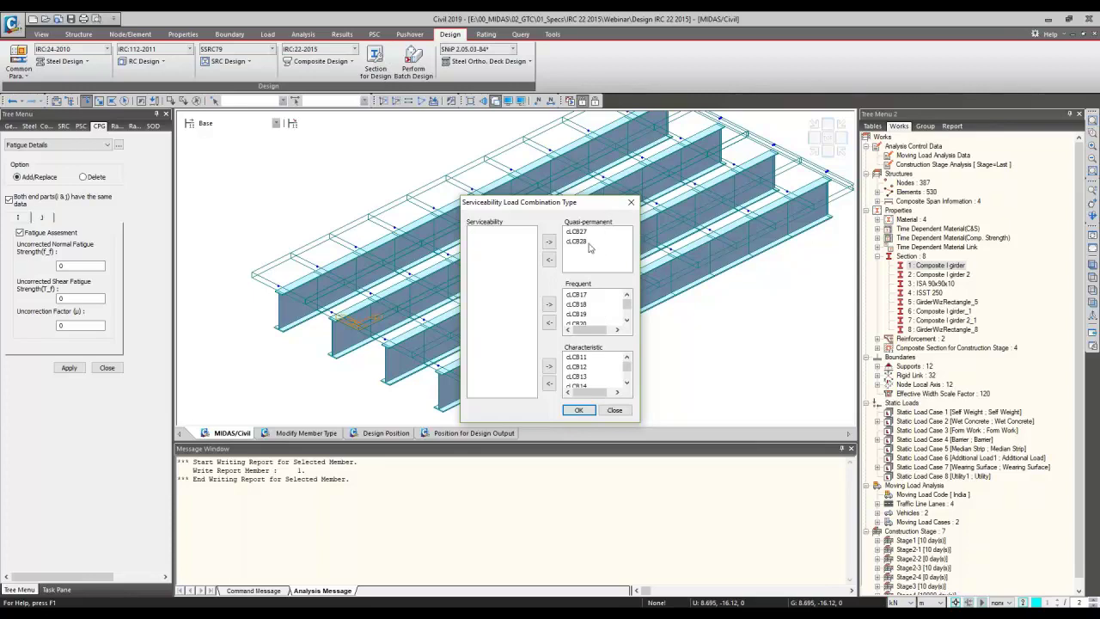
left_click(630, 201)
- Open the composite Load Combination For Fatigue/Shear Connectors settings
left_click(321, 61)
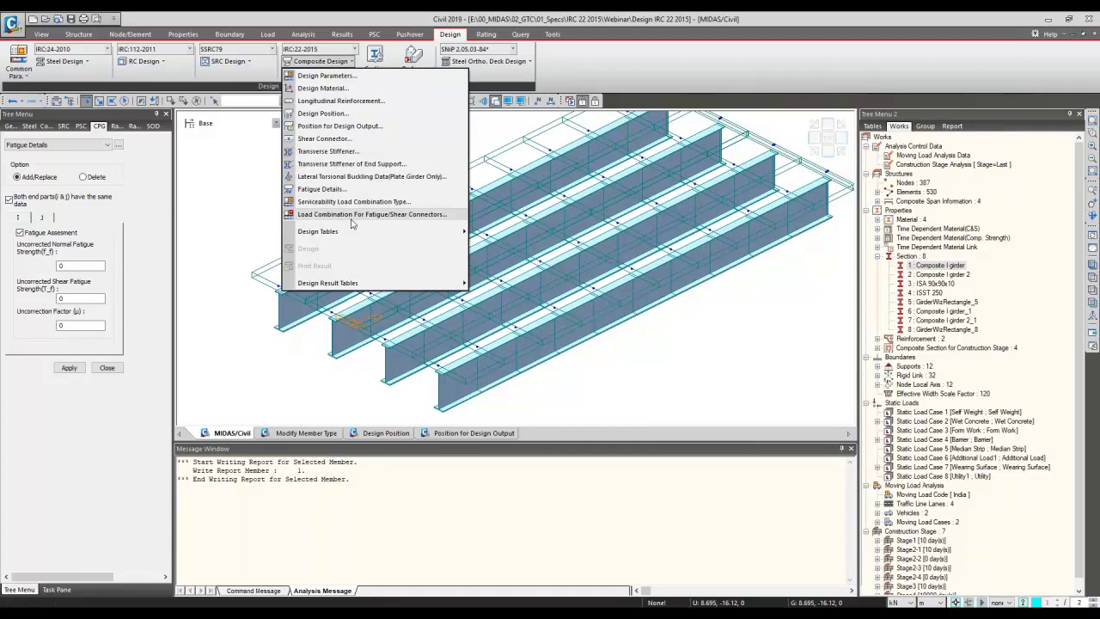